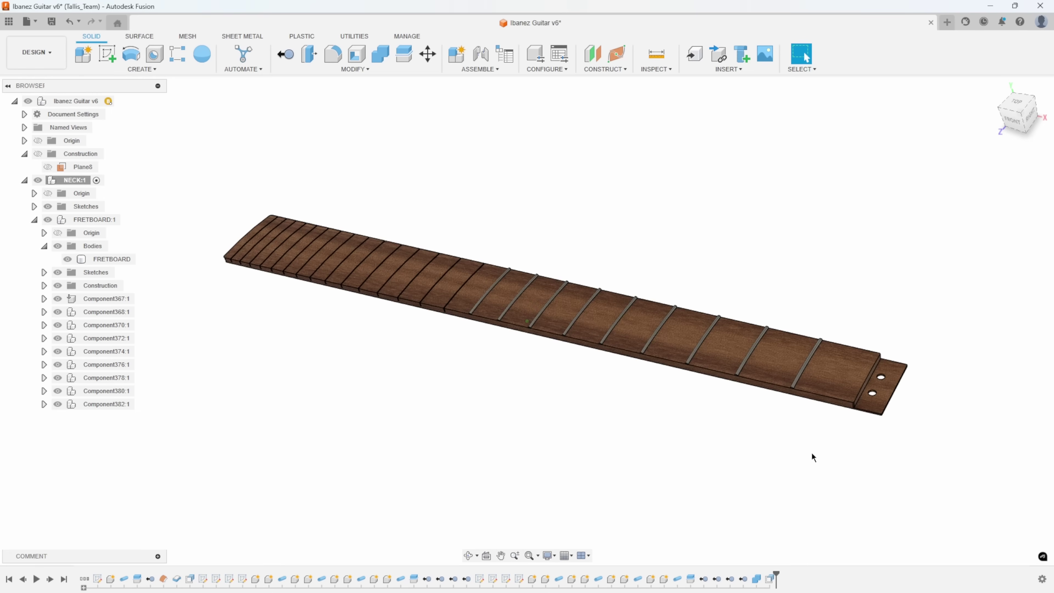
Remove the nine fret components, Component367 through Component382, from the FRETBOARD component
middle_click_drag(812, 454, 843, 372, "shift")
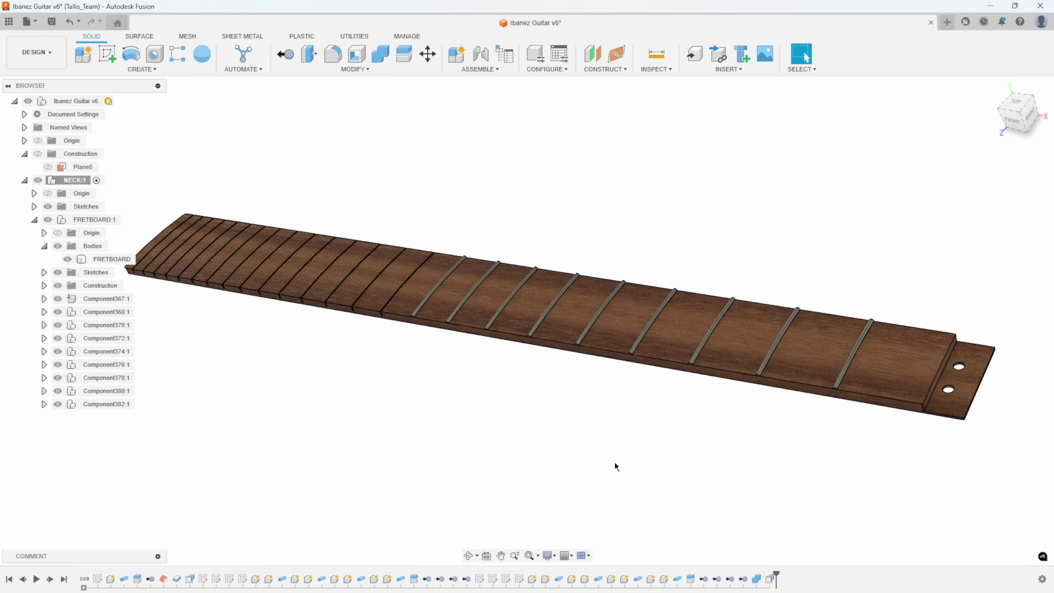
middle_click_drag(617, 464, 684, 344, "shift")
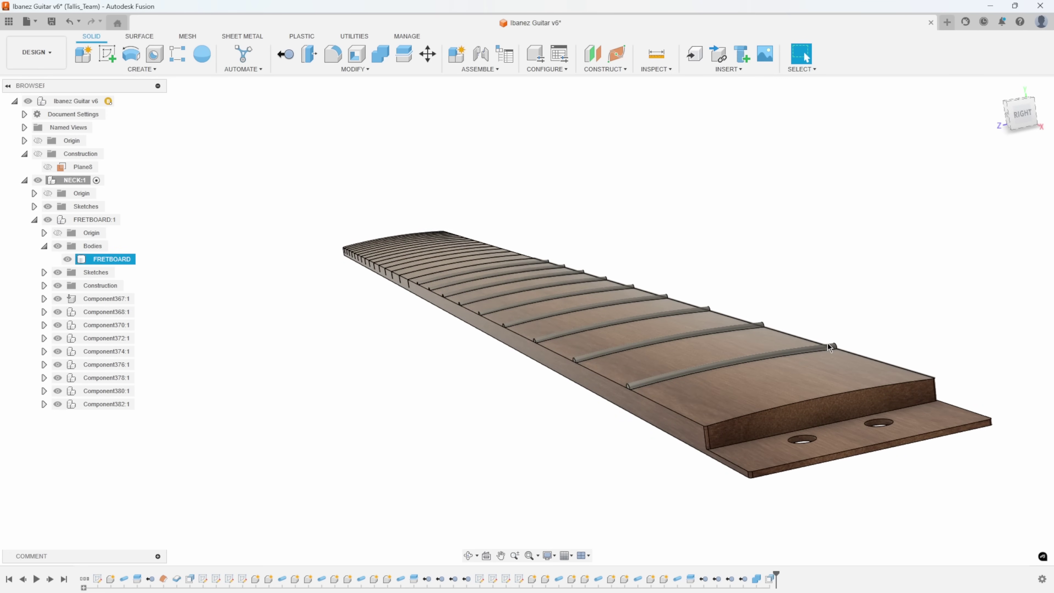
middle_click_drag(617, 390, 922, 347, "shift")
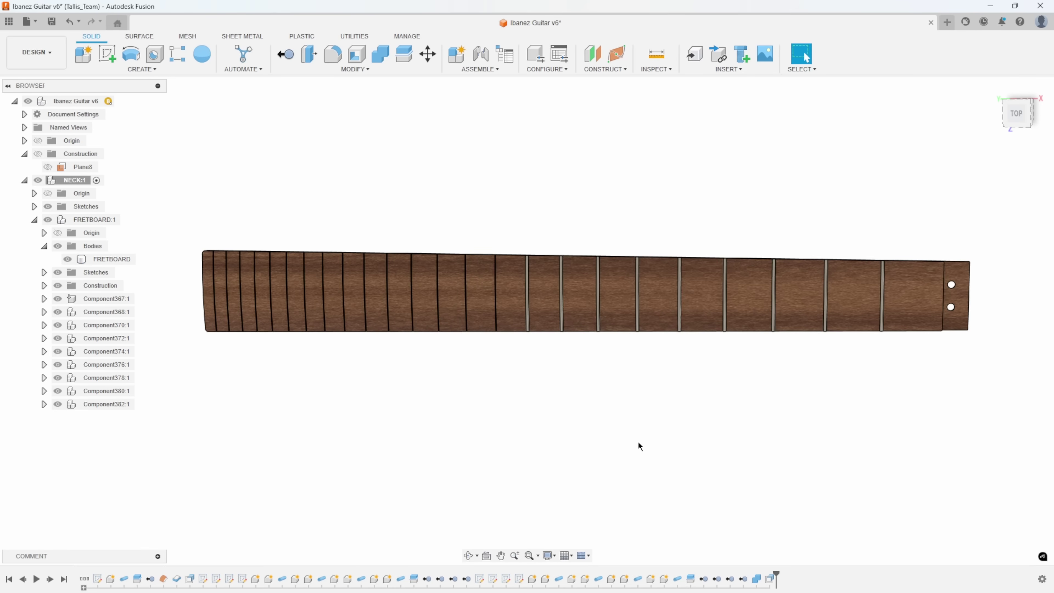
key("F6")
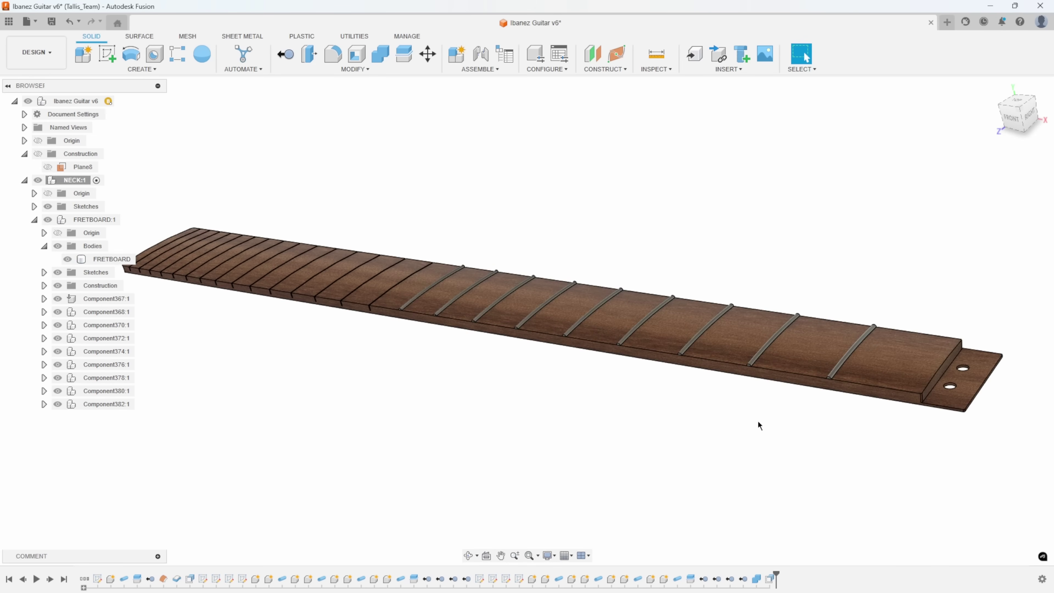
left_click(113, 302)
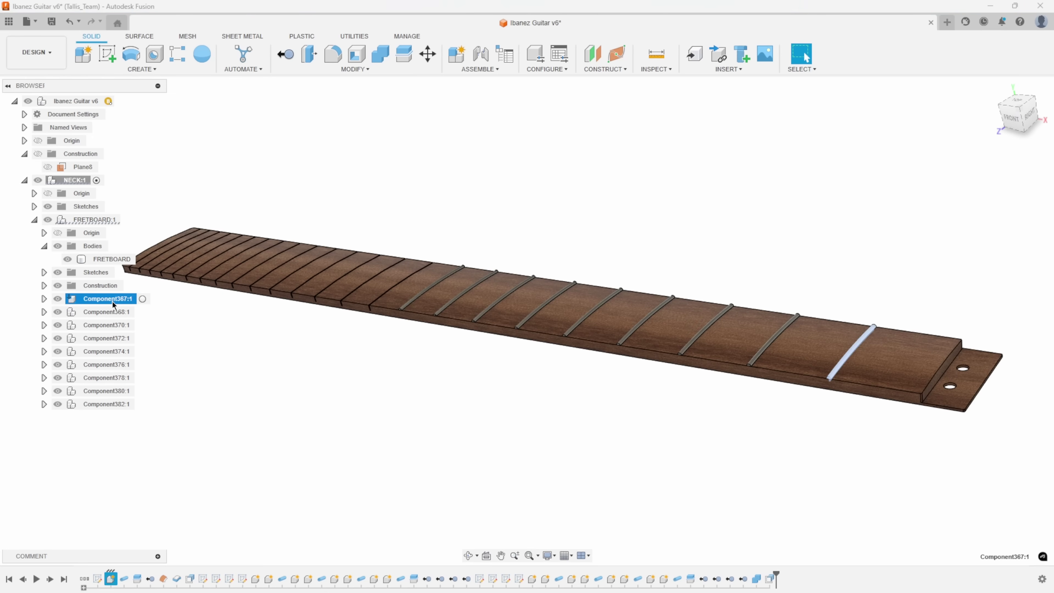
left_click(109, 405, "shift")
right_click(110, 407)
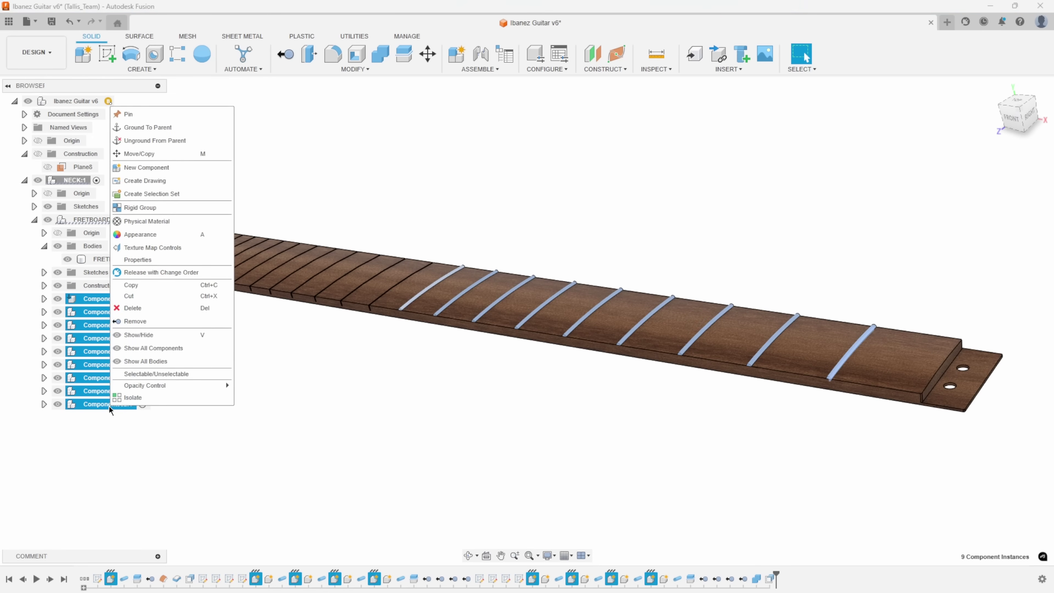
left_click(143, 321)
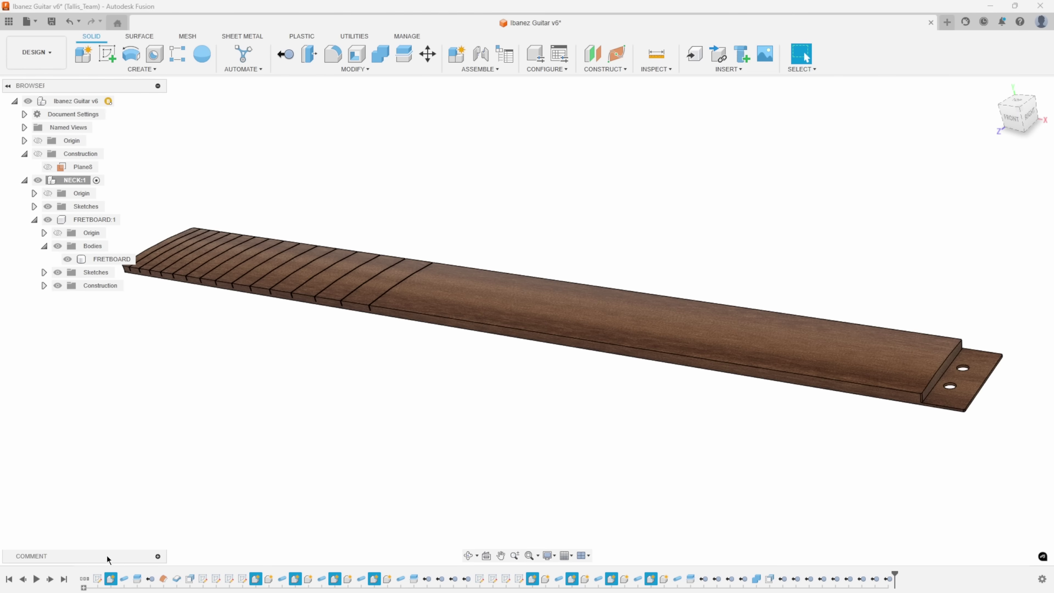
Expand the full fret-spacing comment and create a plane offset -1.432 in from the fretboard's end face beside the two-hole ledge
left_click(159, 557)
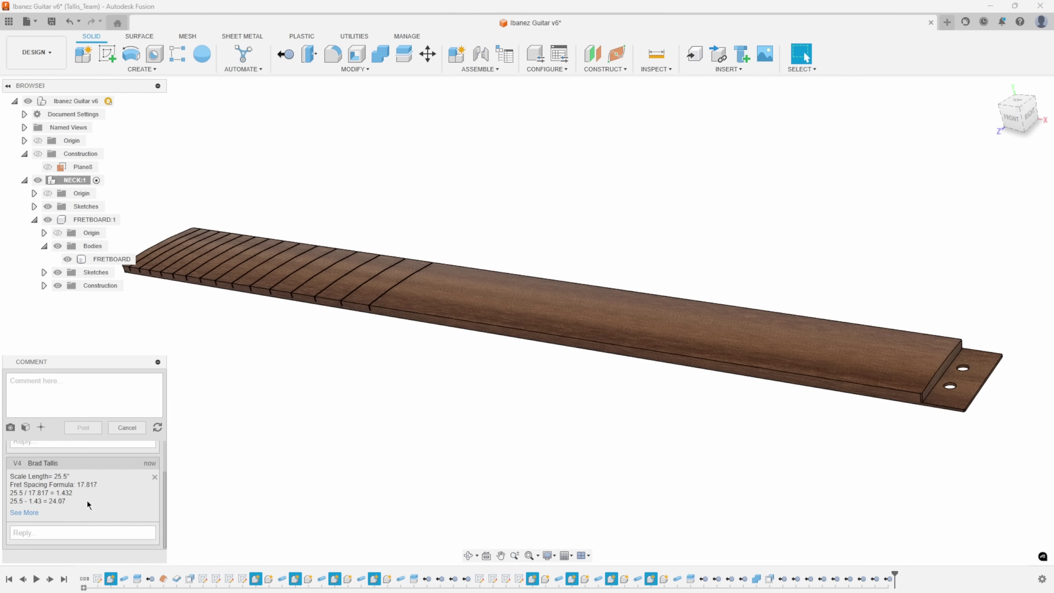
left_click(24, 514)
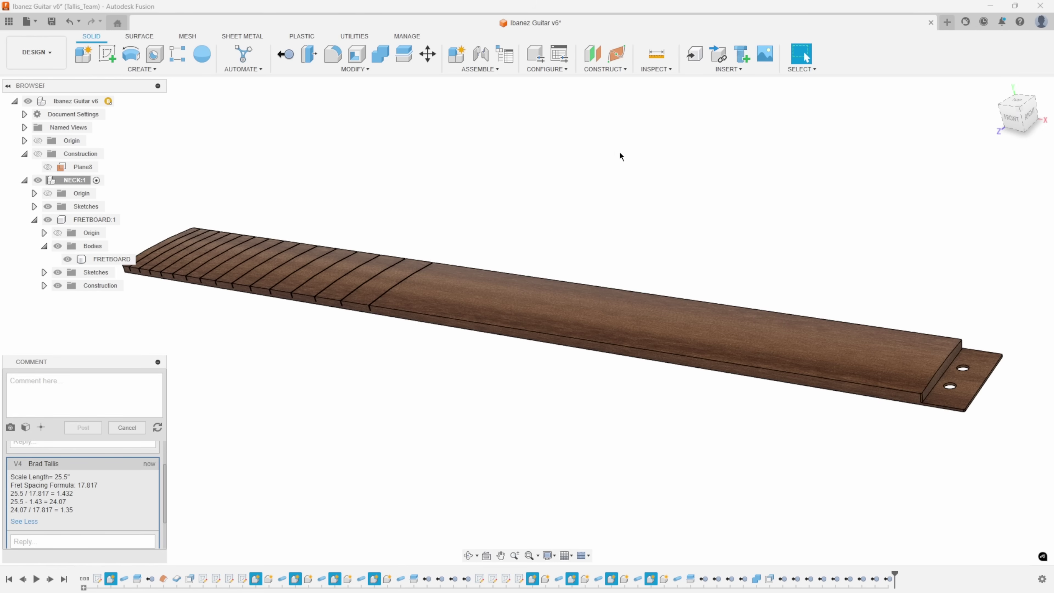
left_click(593, 55)
left_click(939, 373)
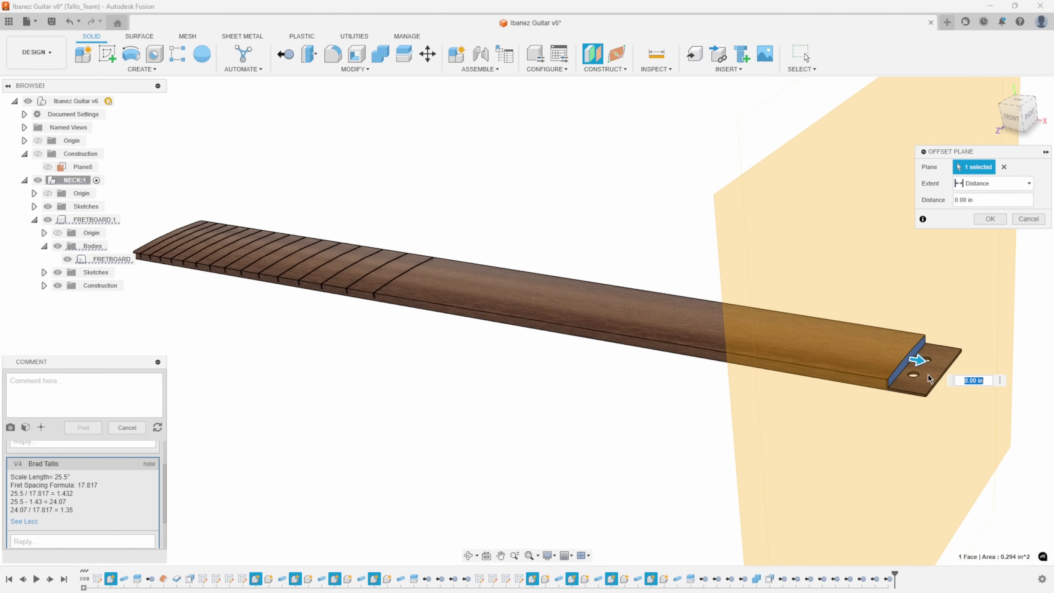
left_click_drag(925, 359, 887, 355)
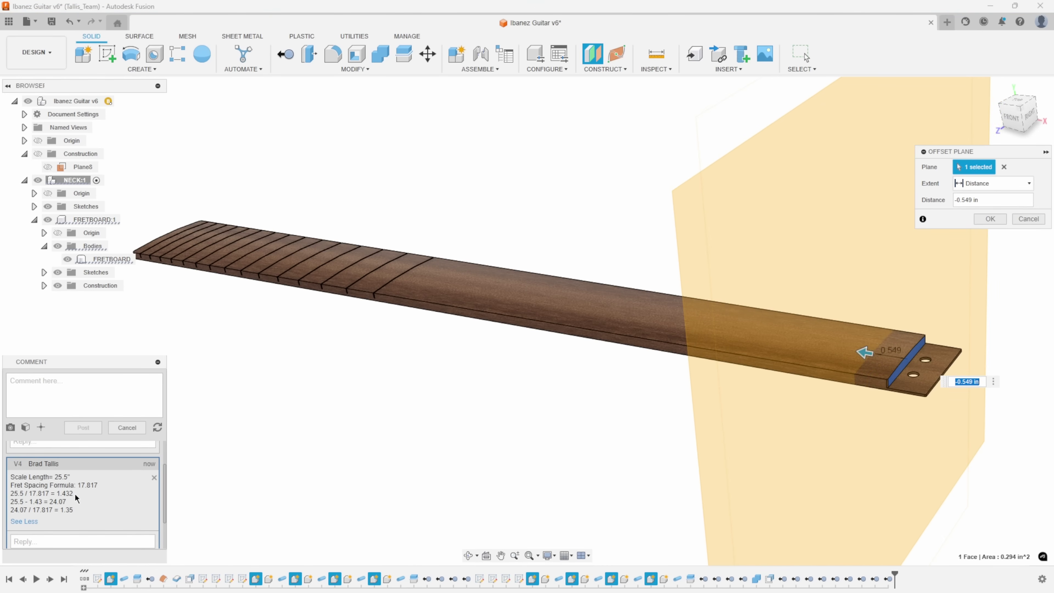
type("-1.432")
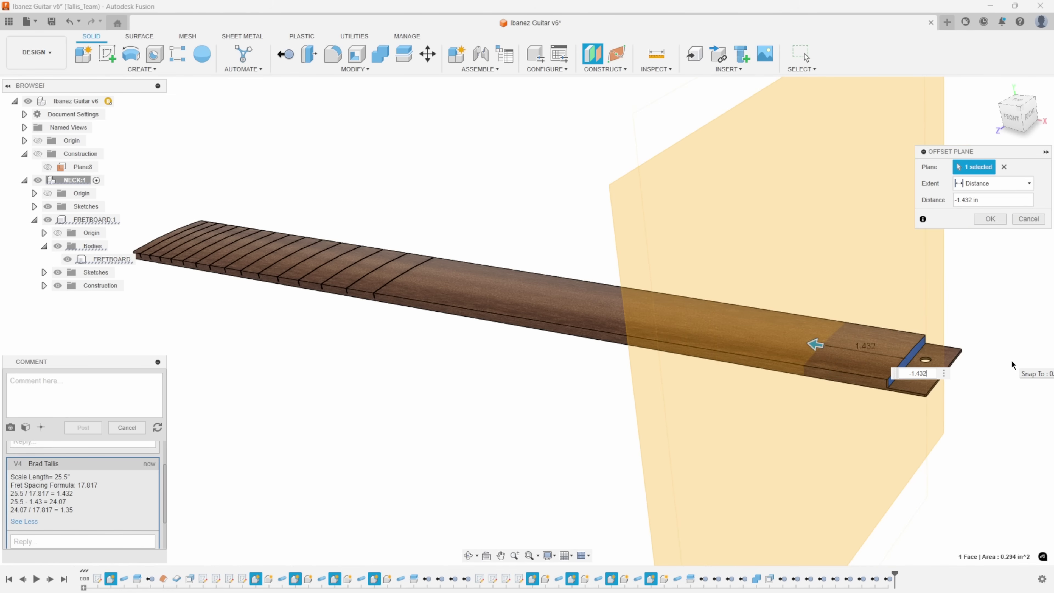
key("Return")
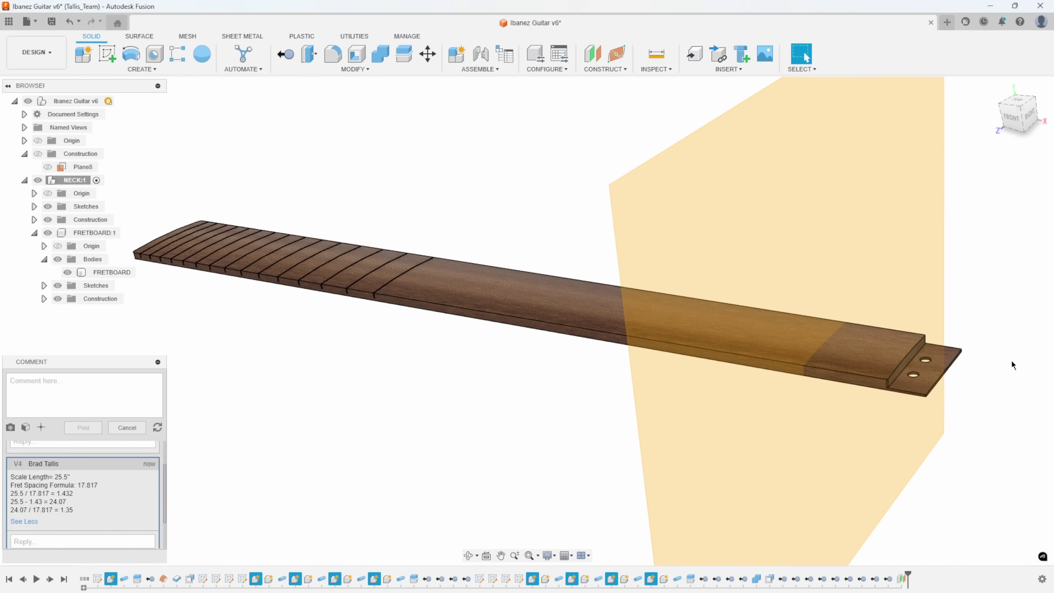
Create a second construction plane offset -1.35 in from the first one, farther along the fretboard
middle_click_drag(814, 365, 654, 216, "shift")
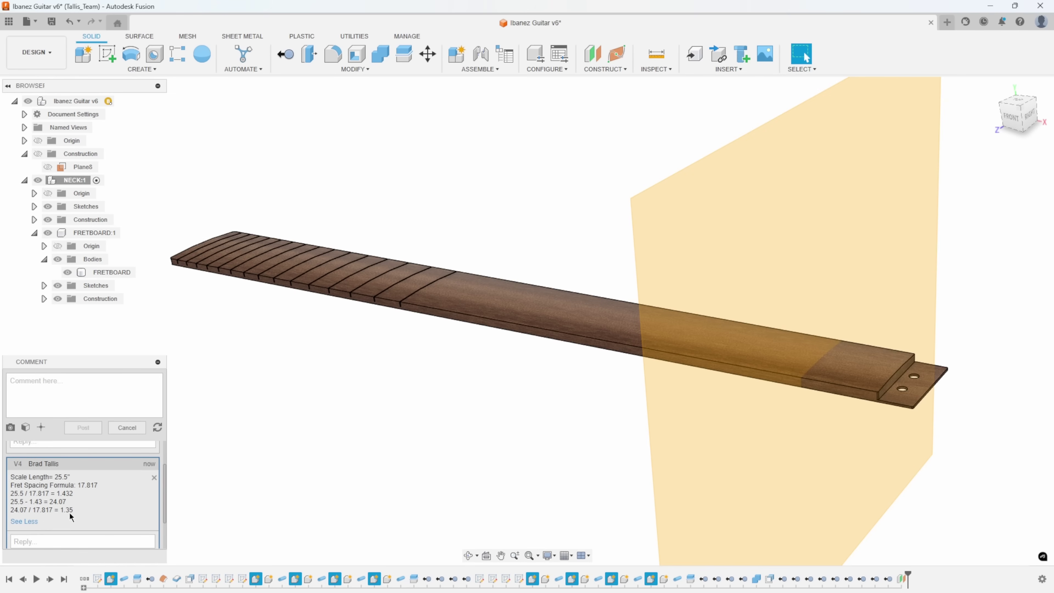
left_click(599, 56)
left_click(810, 241)
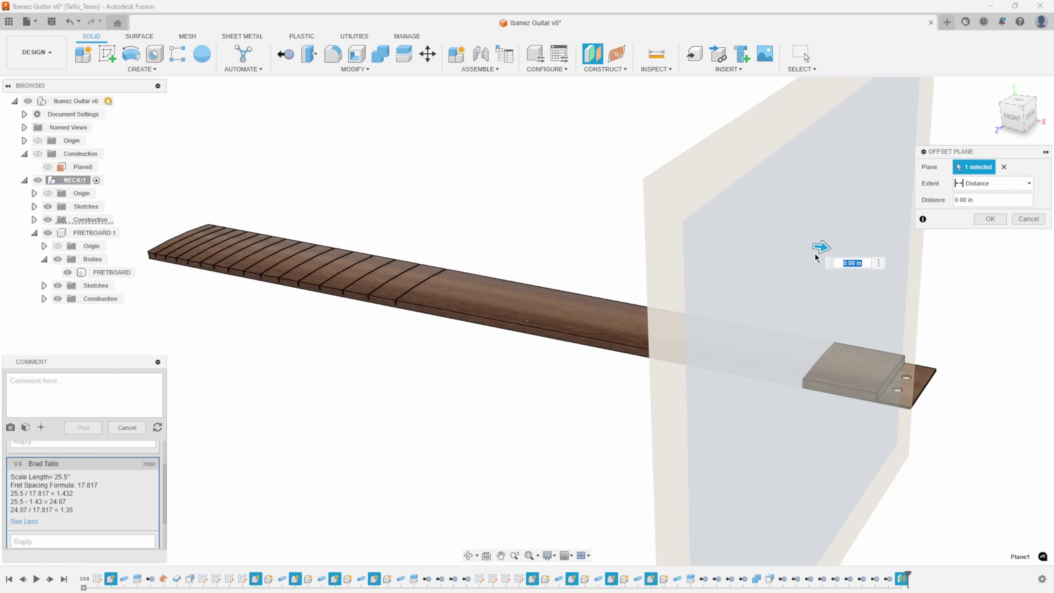
left_click_drag(827, 254, 774, 248)
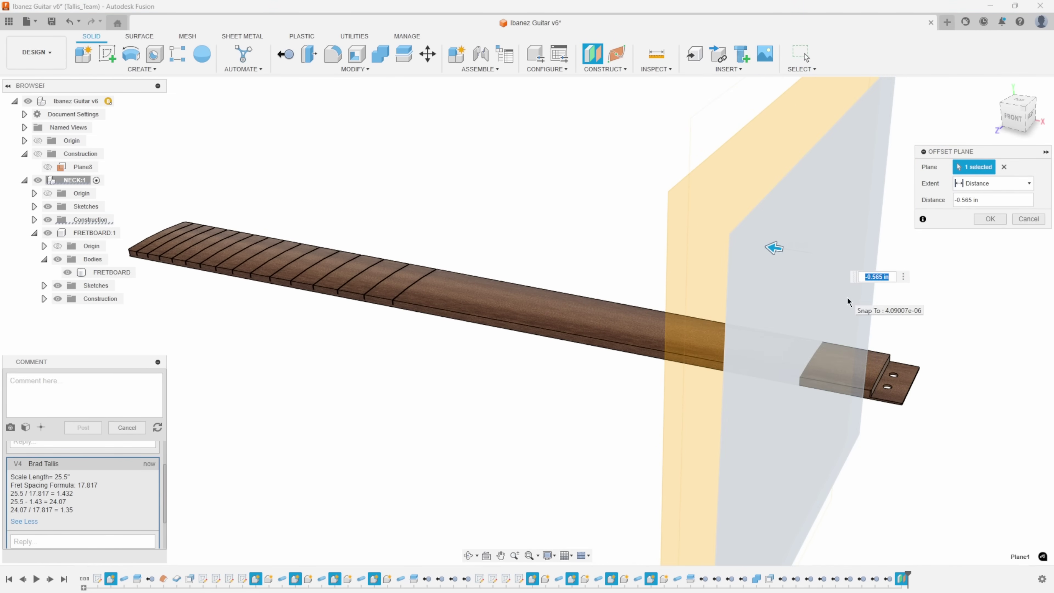
type("-1.35")
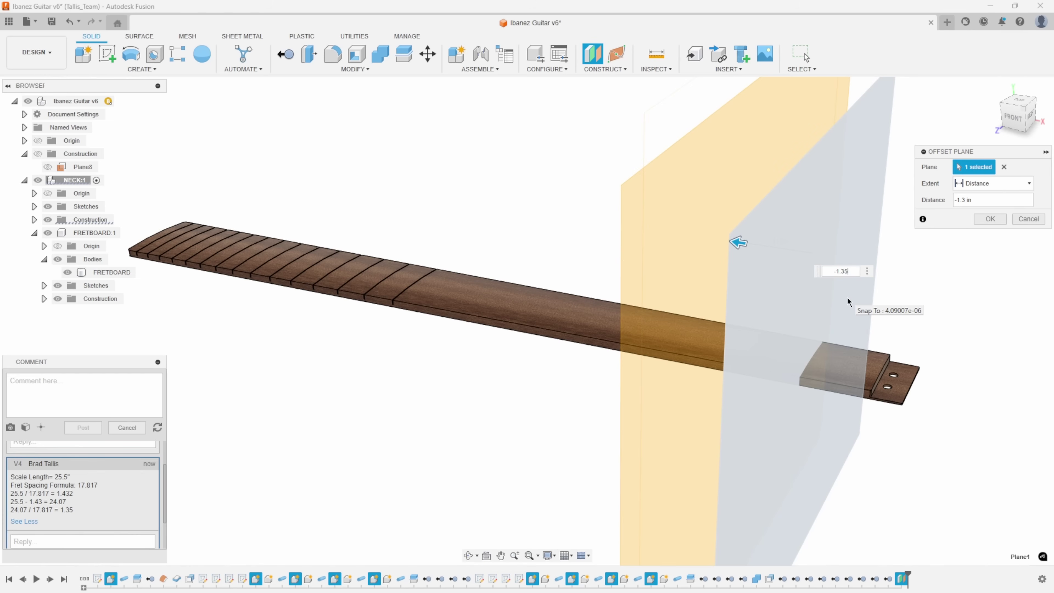
key("Return")
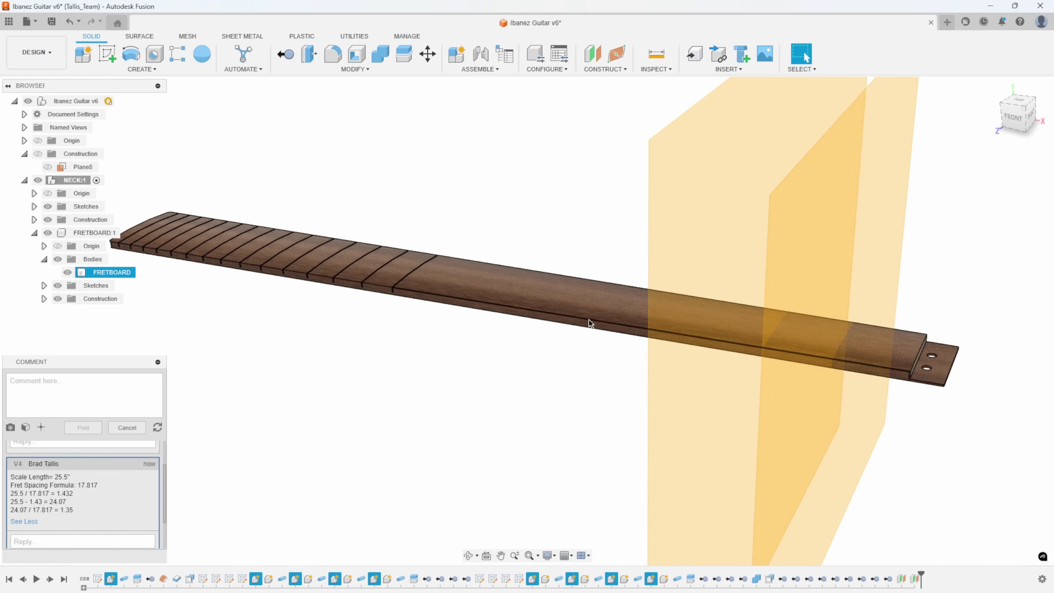
Shrink the first construction plane's displayed extents to a small rectangle around the fretboard
left_click(460, 320)
middle_click_drag(495, 370, 722, 333, "shift")
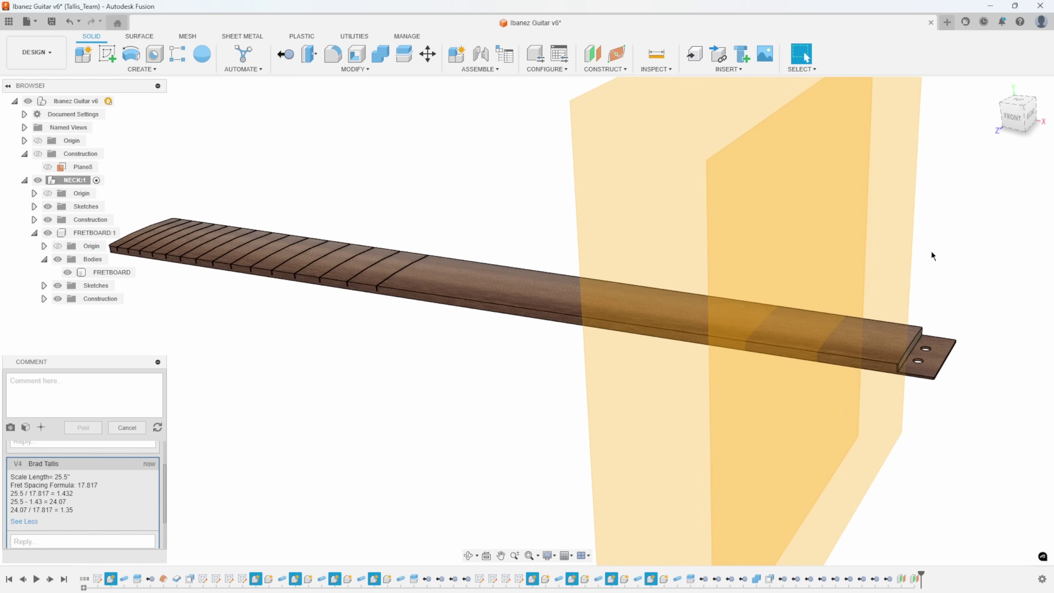
middle_click_drag(960, 231, 777, 177, "shift")
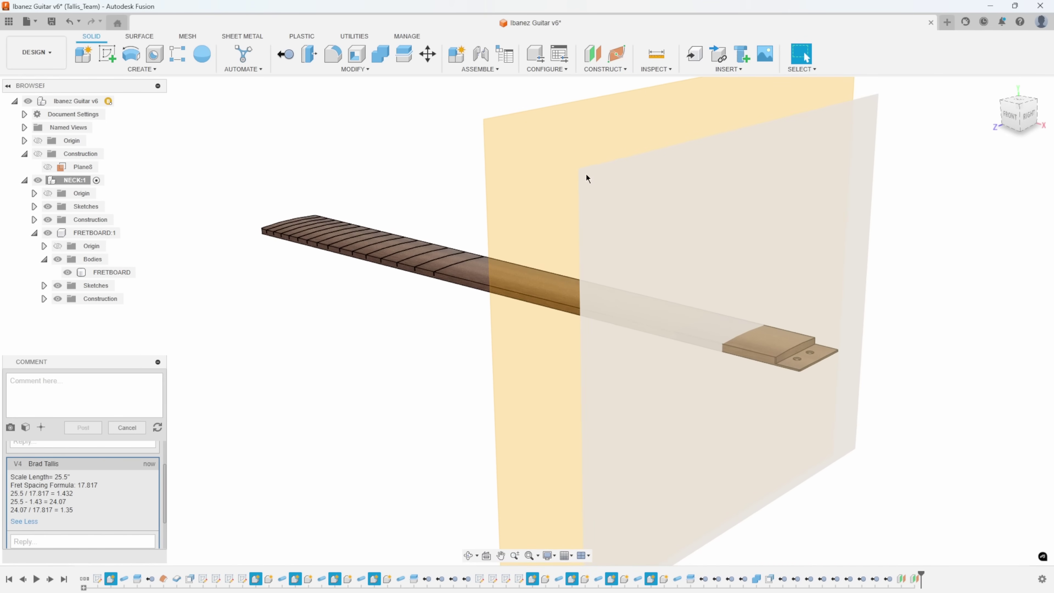
left_click_drag(578, 172, 705, 308)
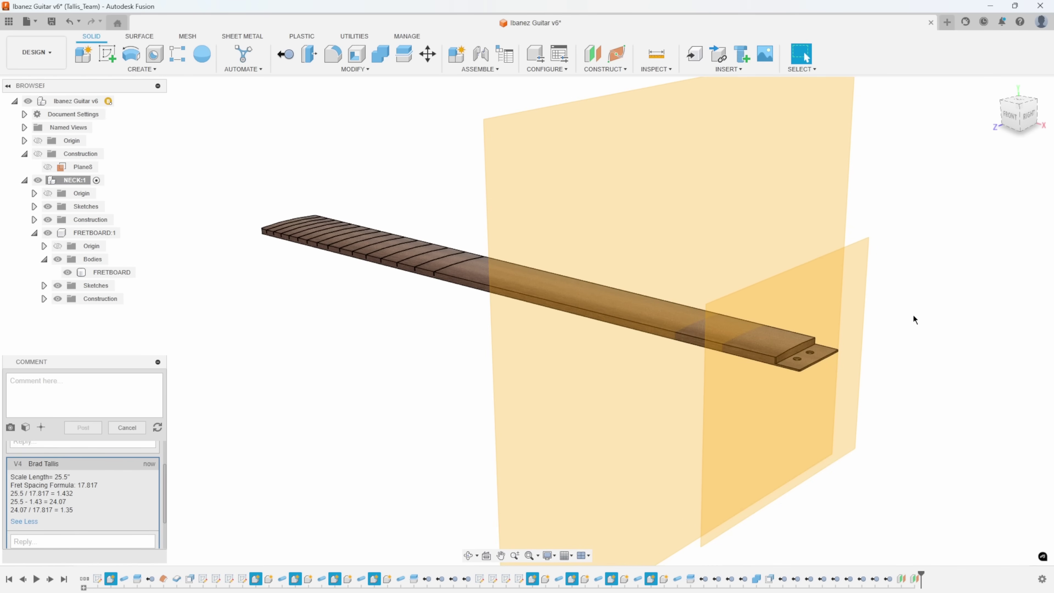
middle_click_drag(913, 316, 915, 225, "shift")
left_click_drag(905, 217, 820, 269)
middle_click_drag(846, 320, 777, 481, "shift")
left_click_drag(654, 491, 661, 331)
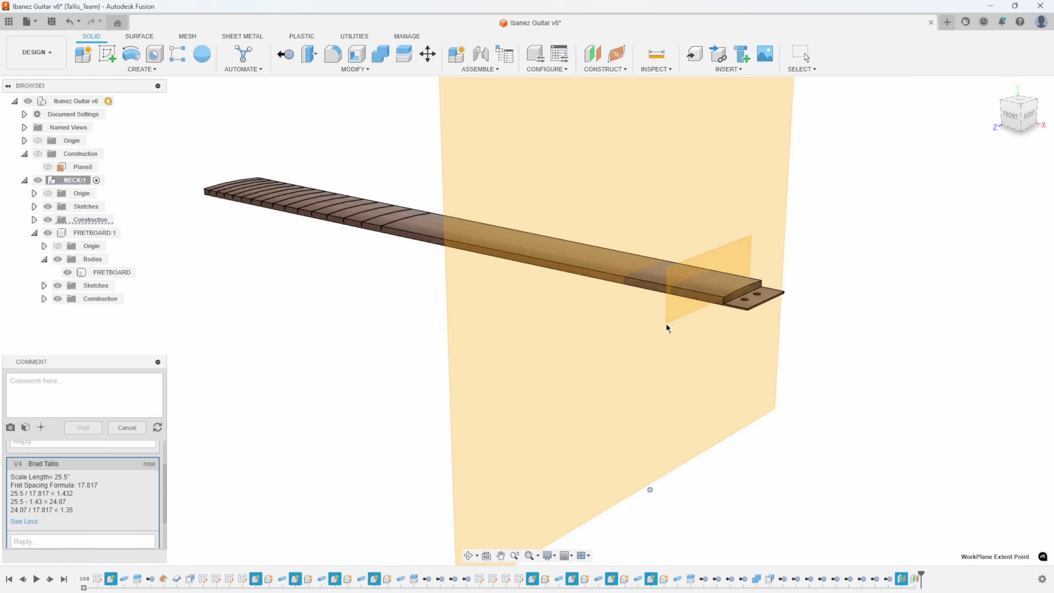
Shrink the second construction plane's displayed extents on all sides to fit closely around the fretboard
scroll(692, 328, "down", 2)
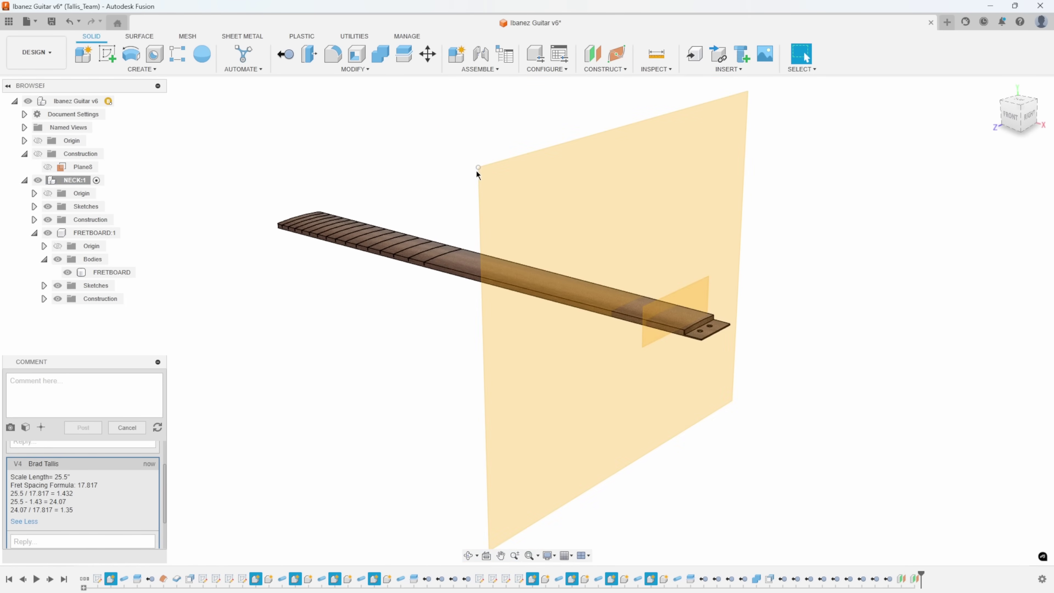
left_click_drag(541, 155, 629, 273)
left_click_drag(482, 323, 595, 286)
middle_click_drag(755, 238, 793, 224, "shift")
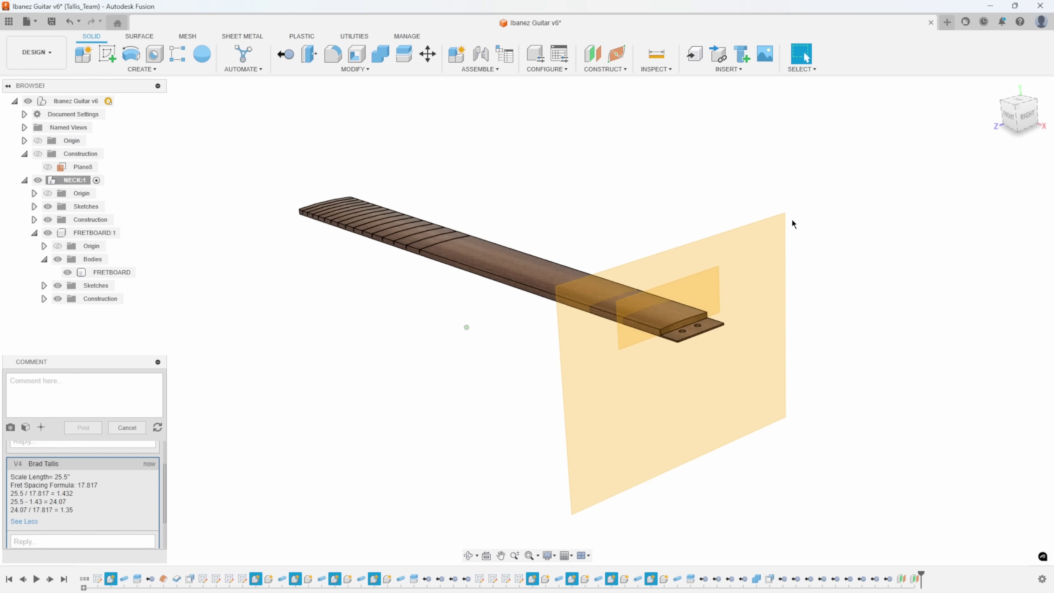
left_click_drag(786, 215, 722, 252)
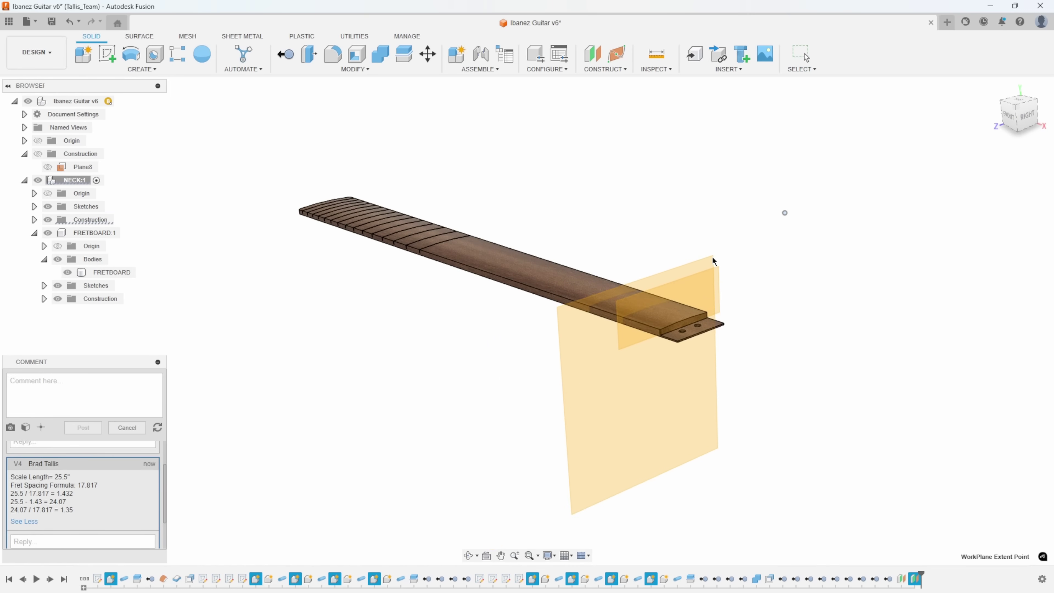
middle_click_drag(704, 264, 568, 460, "shift")
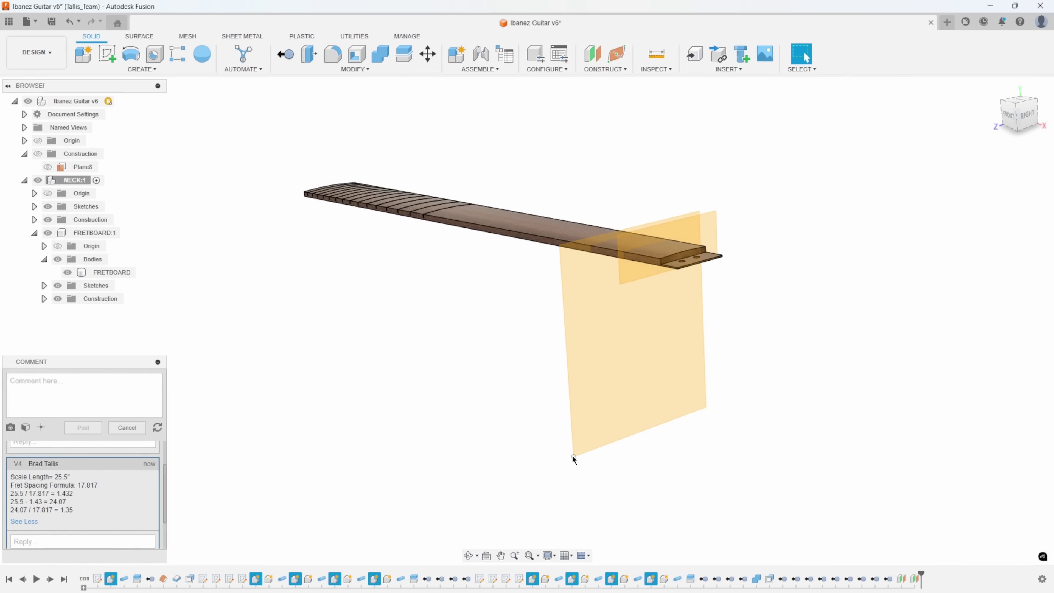
left_click_drag(574, 457, 610, 313)
Pull in the far vertical edges of both construction planes so they extend only slightly past the fretboard
scroll(685, 311, "up", 8)
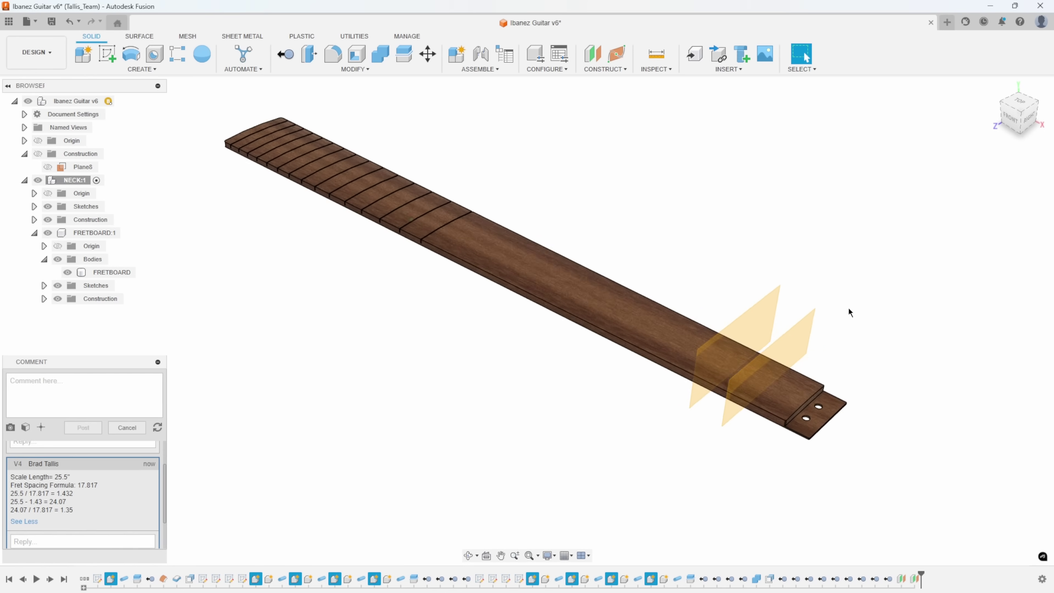
left_click_drag(742, 206, 678, 240)
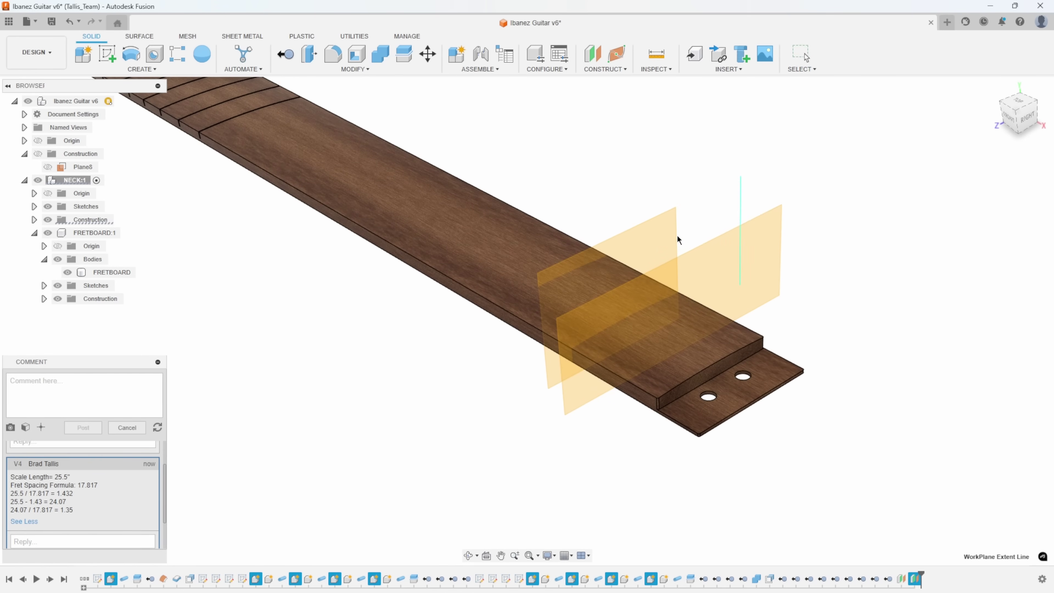
left_click_drag(784, 240, 729, 268)
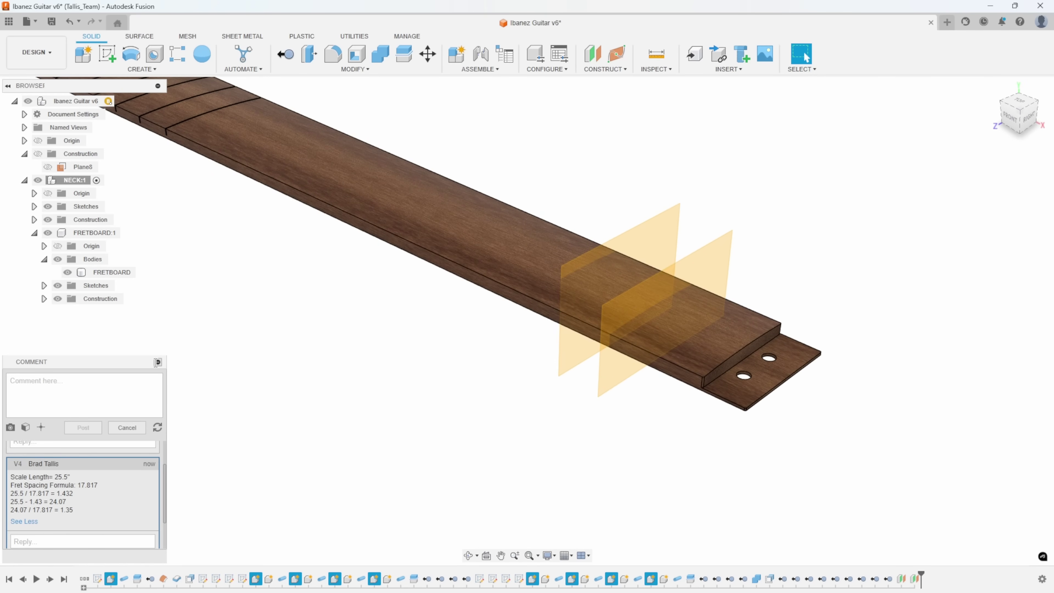
Collapse the comments and start a sketch on the first construction plane, the one nearest the two-hole ledge
left_click(158, 362)
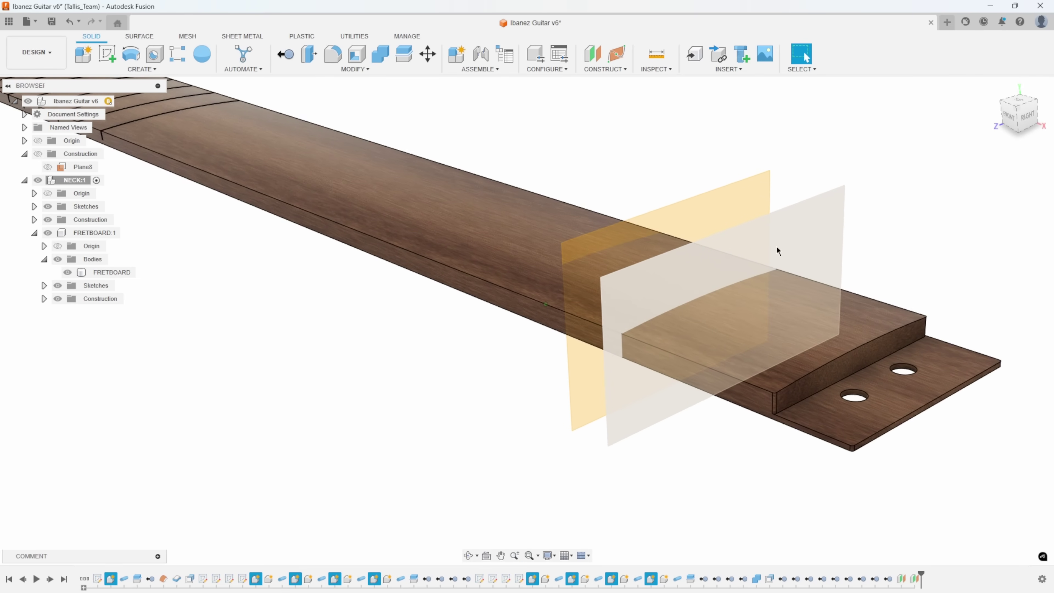
left_click(790, 312)
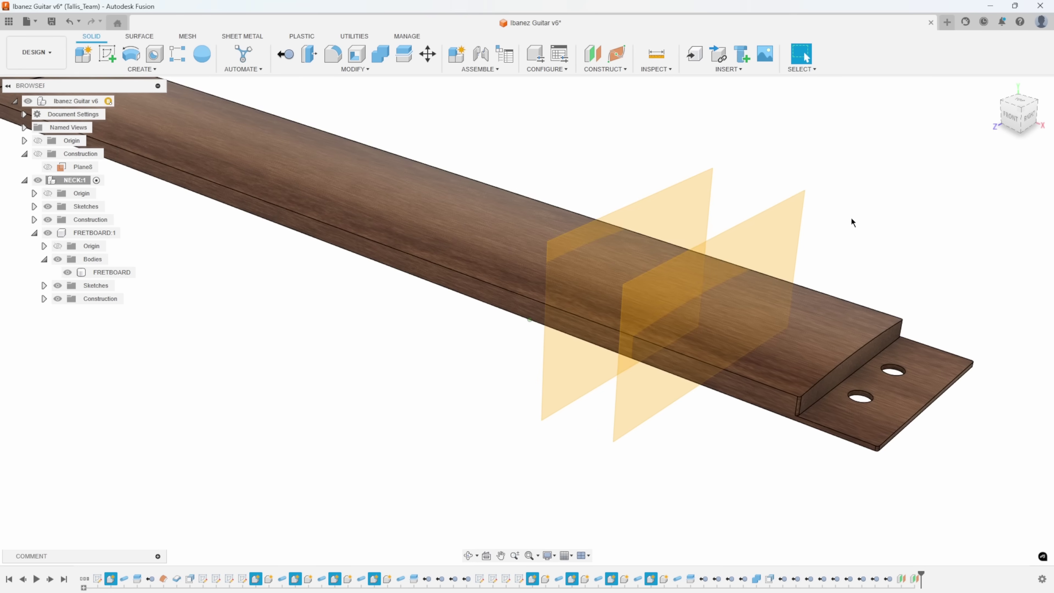
left_click(873, 189)
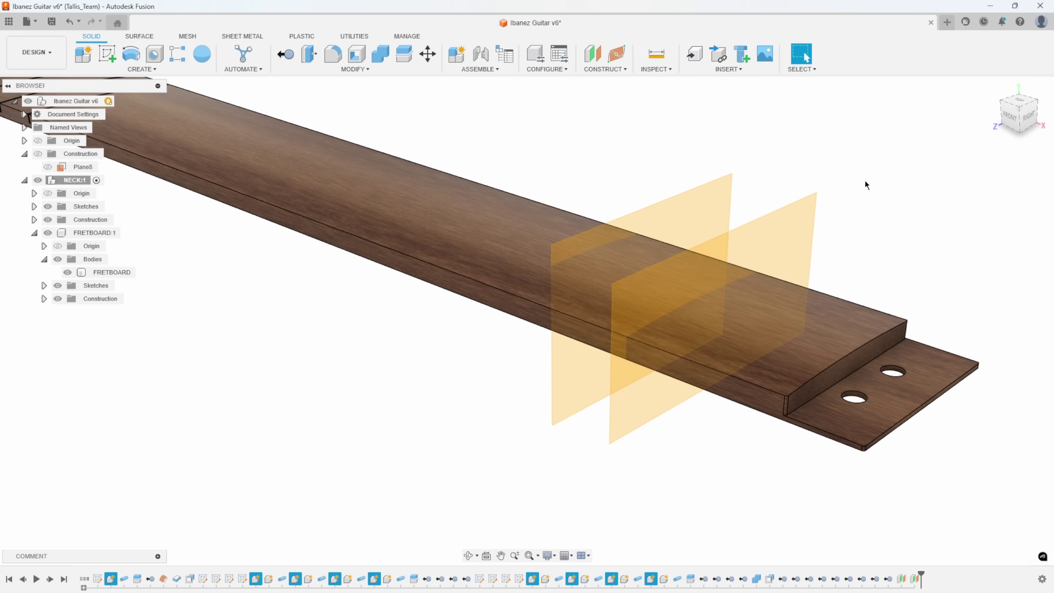
right_click(779, 244)
left_click(777, 332)
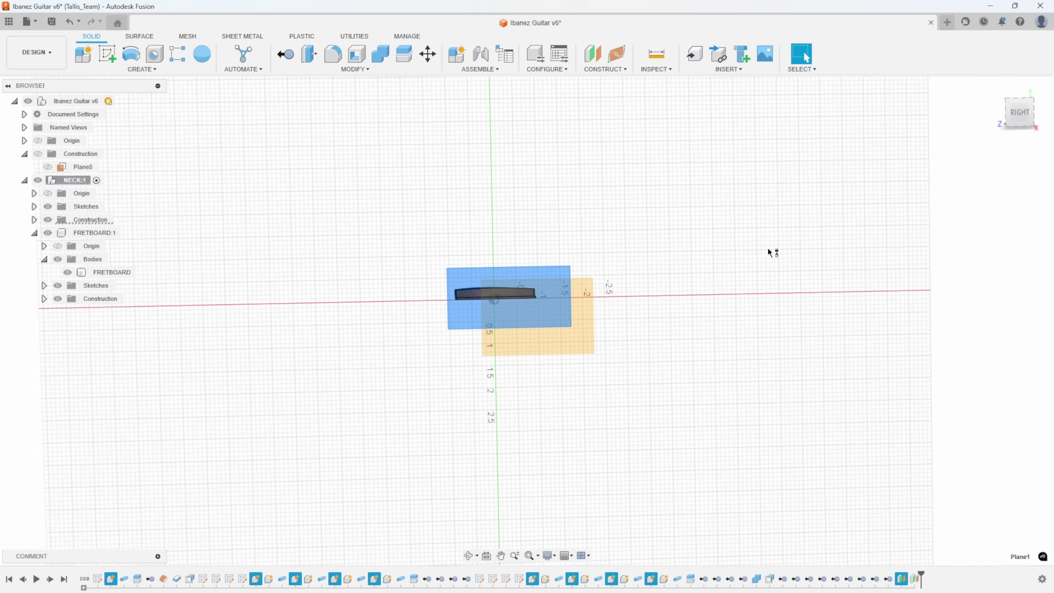
middle_click_drag(498, 390, 620, 376, "shift")
middle_click_drag(656, 293, 816, 175)
scroll(620, 275, "up", 3)
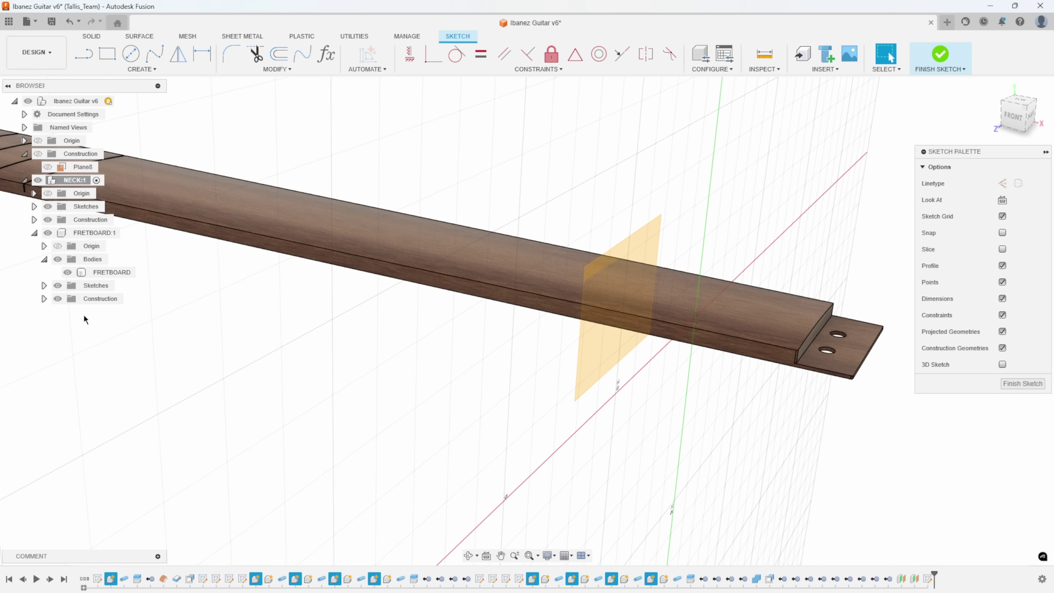
left_click(56, 299)
left_click(55, 299)
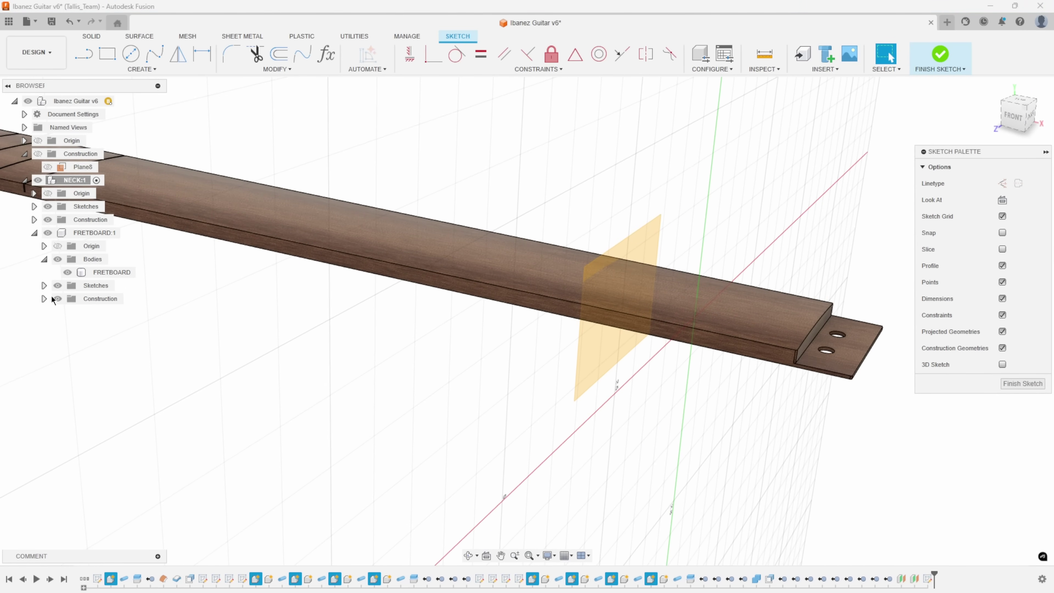
Hide the neck's construction planes to leave the fretboard unobstructed for sketching
left_click(48, 221)
middle_click_drag(847, 183, 780, 333, "shift")
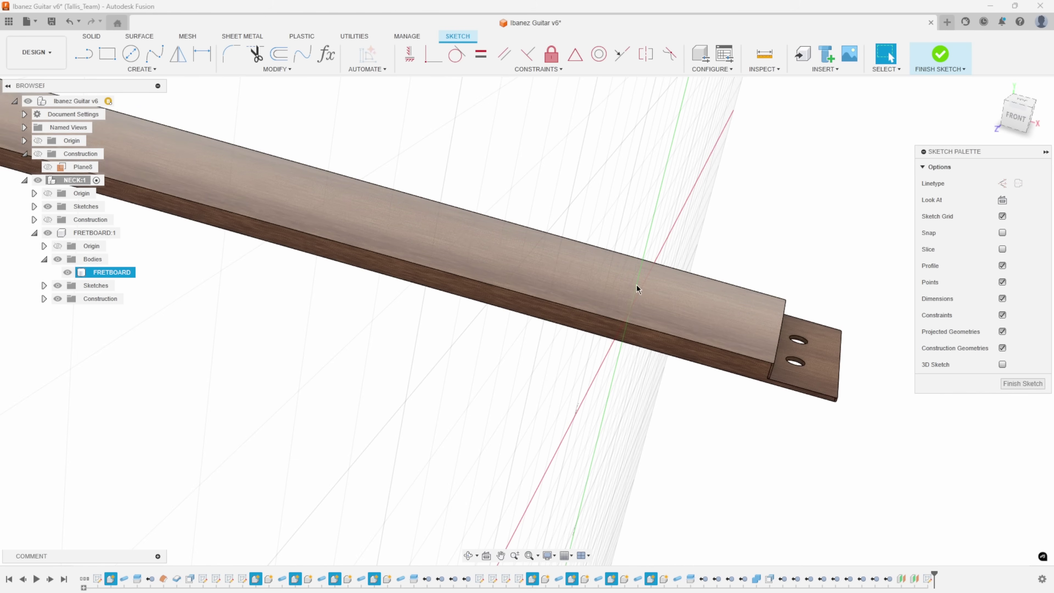
middle_click_drag(636, 286, 457, 187, "shift")
Try intersecting the fretboard's curved top face with the first sketch plane, with Projection Link enabled
left_click(152, 70)
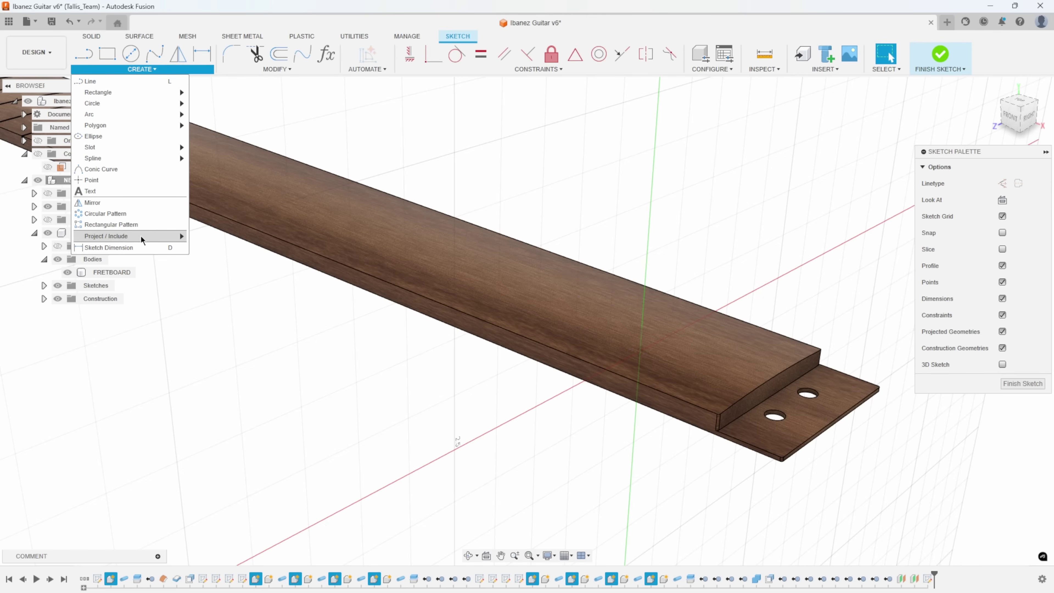
mouse_move(141, 235)
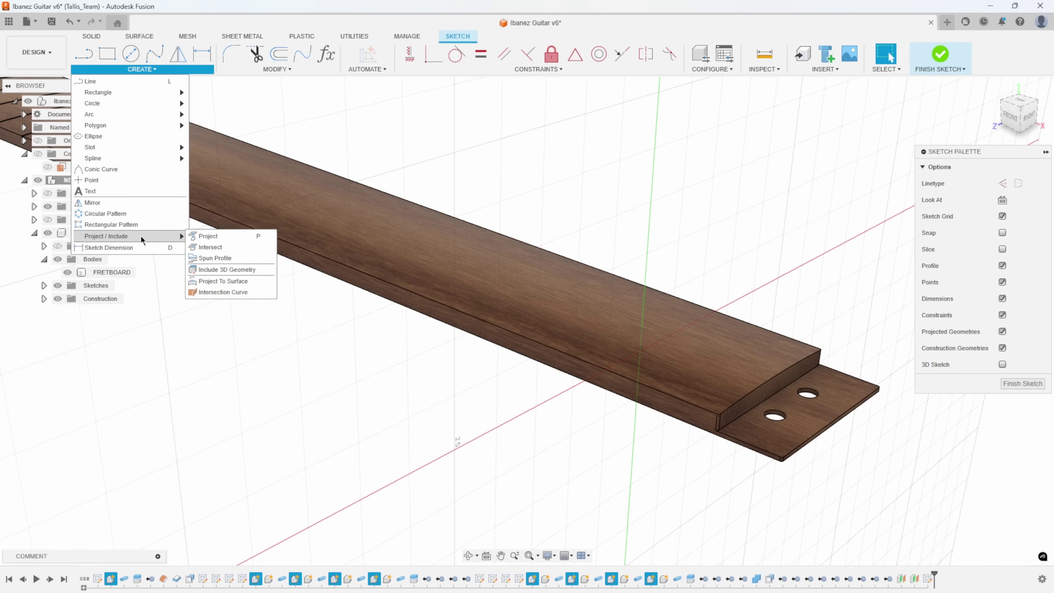
left_click(227, 246)
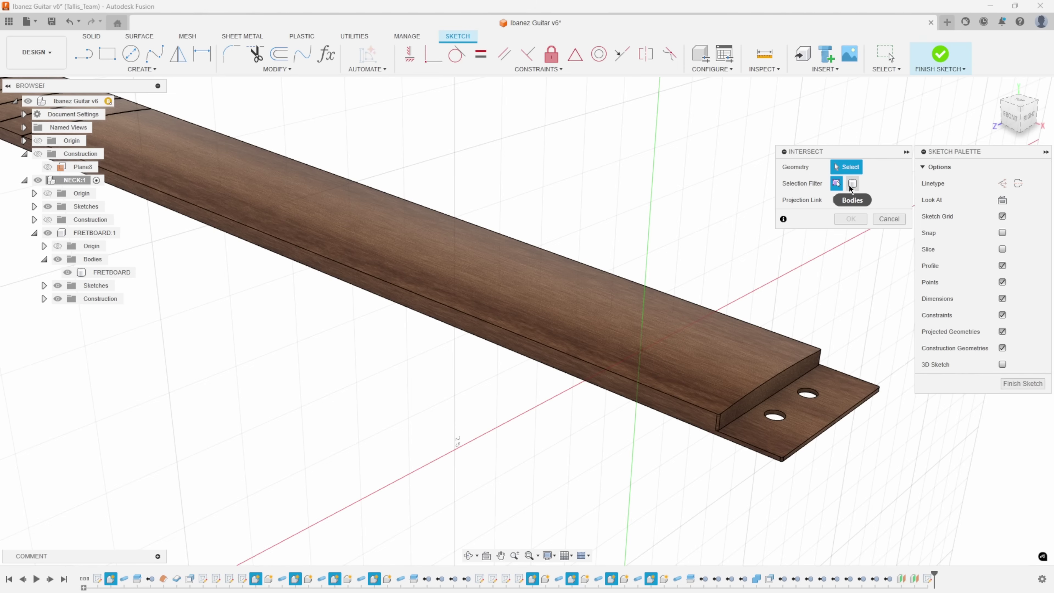
scroll(741, 269, "up", 2)
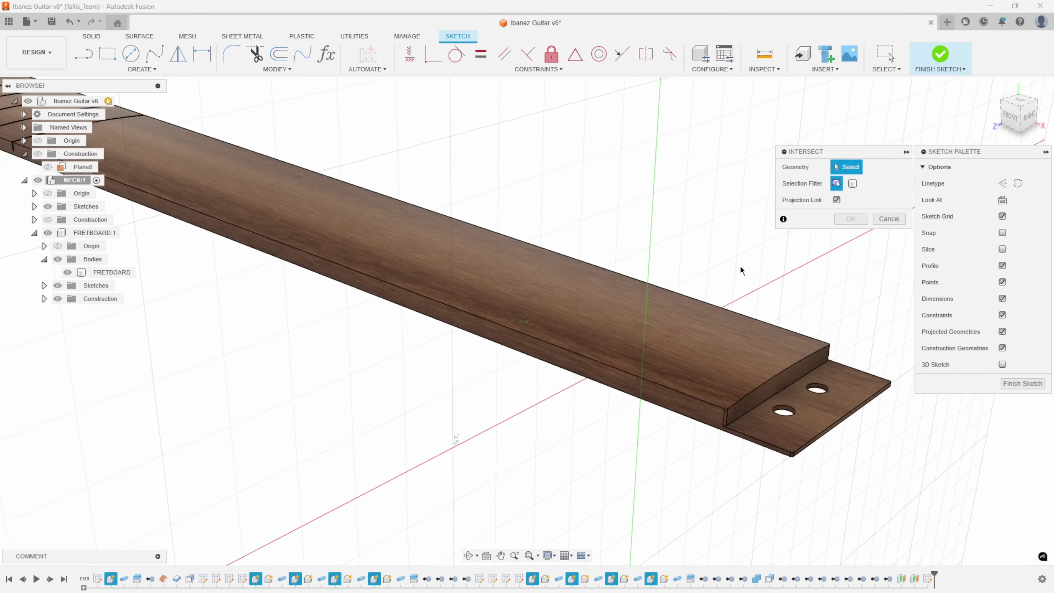
scroll(731, 329, "up", 3)
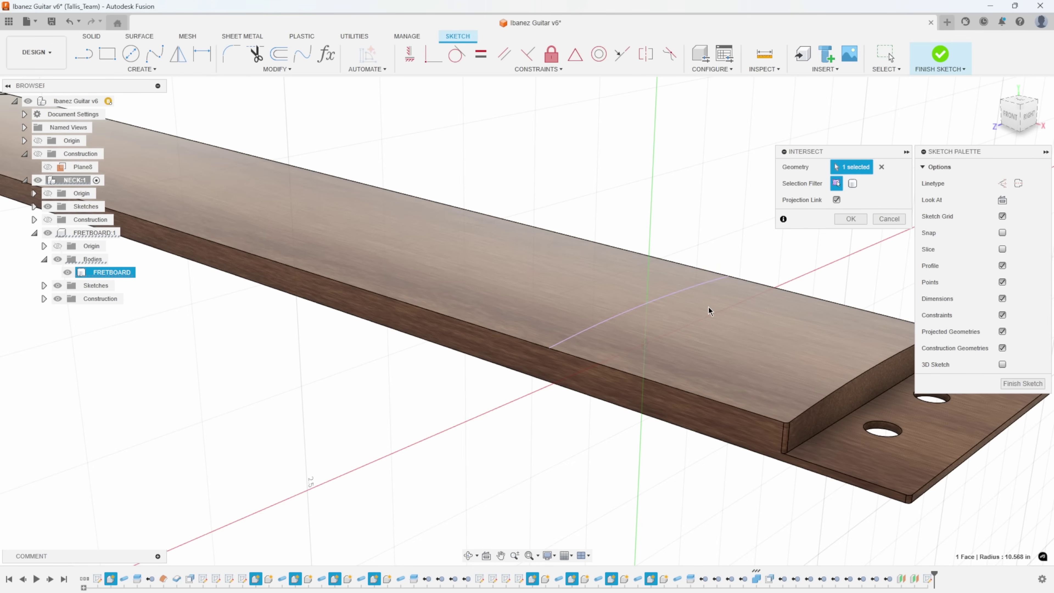
left_click(750, 285)
middle_click_drag(774, 268, 715, 282, "shift")
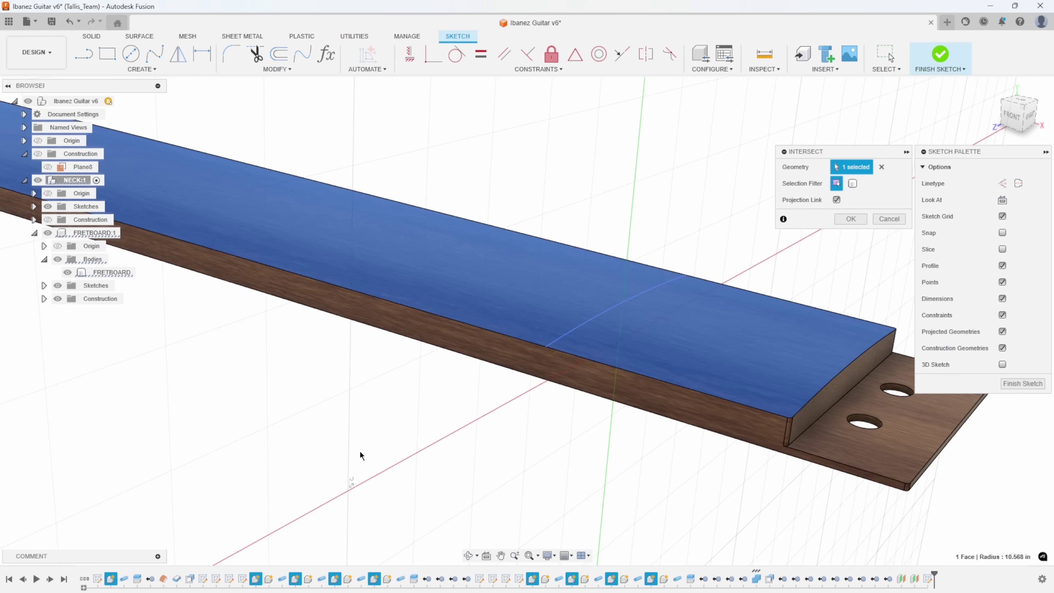
middle_click_drag(388, 388, 421, 337, "shift")
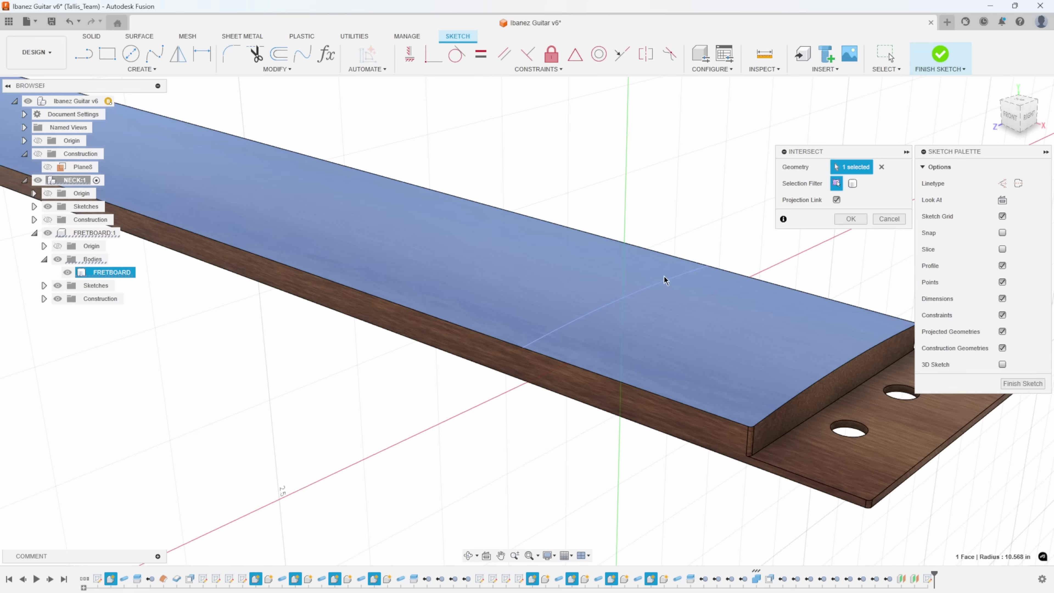
scroll(788, 259, "down", 1)
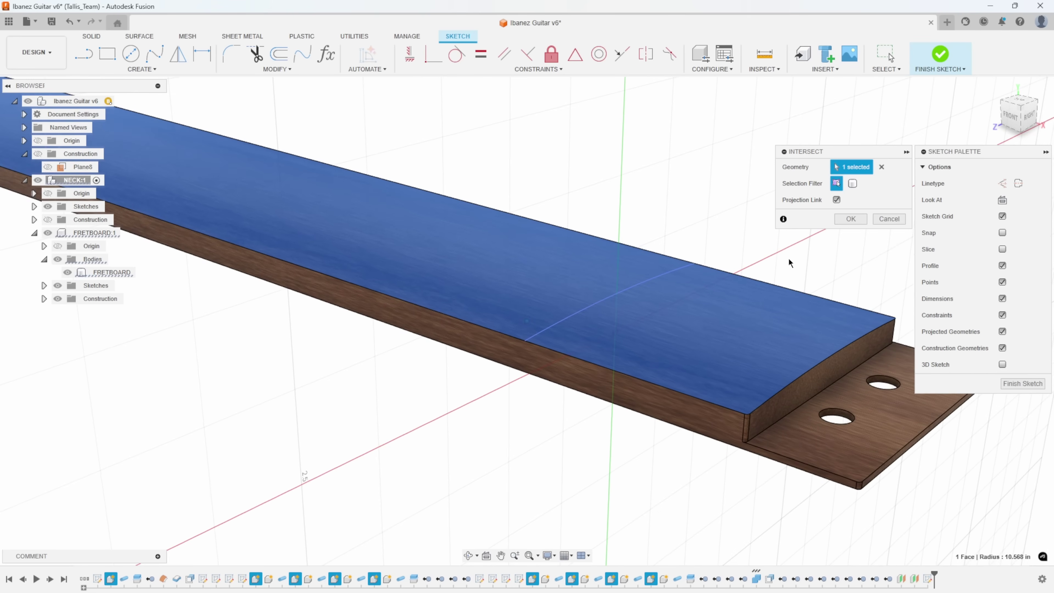
key("Return")
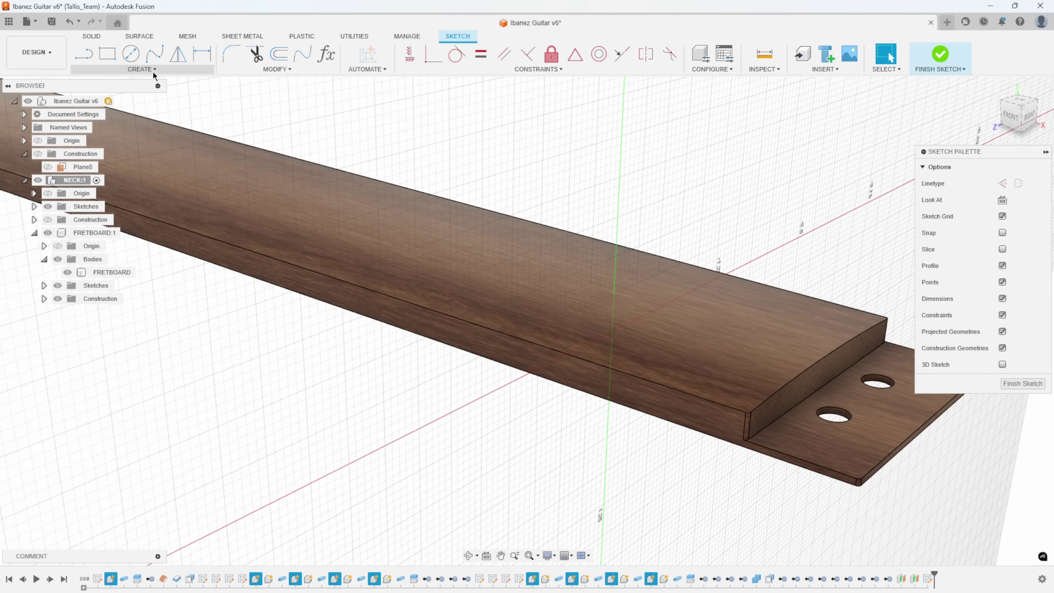
Try Intersect with the Bodies filter on the whole fretboard body, and clear that selection
left_click(153, 71)
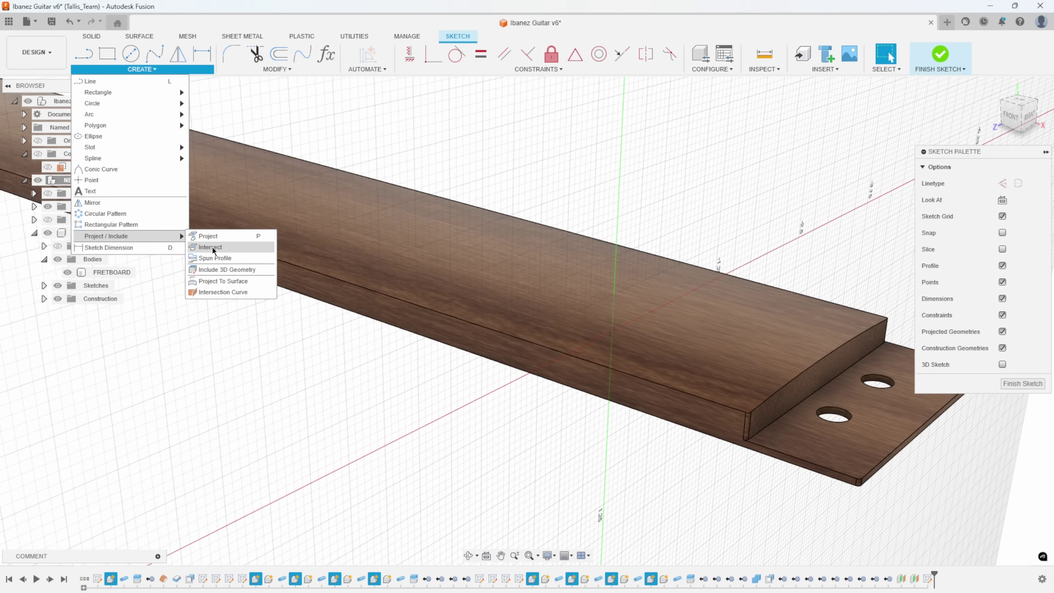
left_click(210, 247)
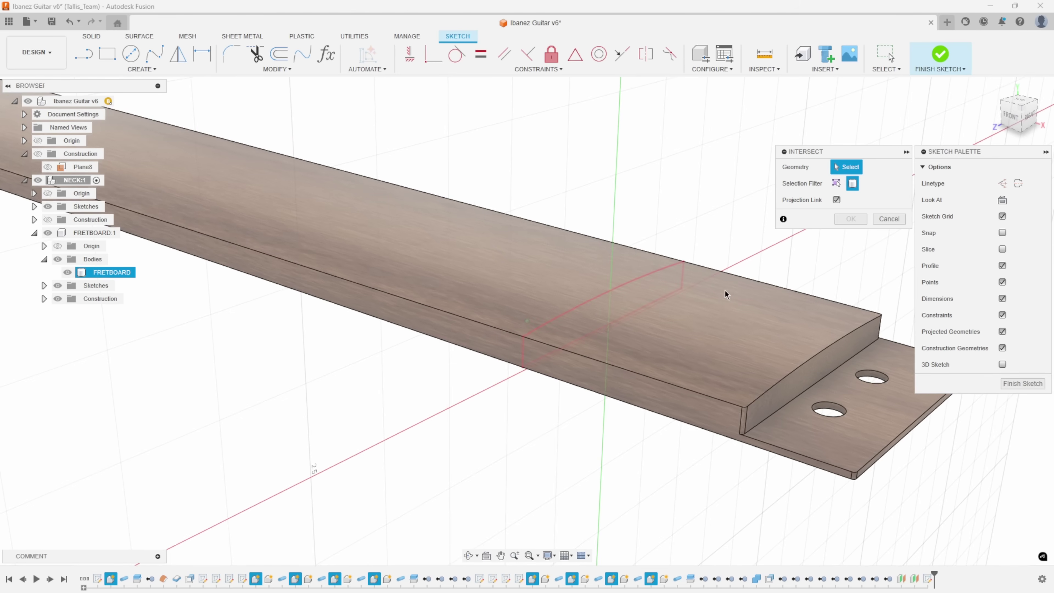
scroll(725, 290, "up", 3)
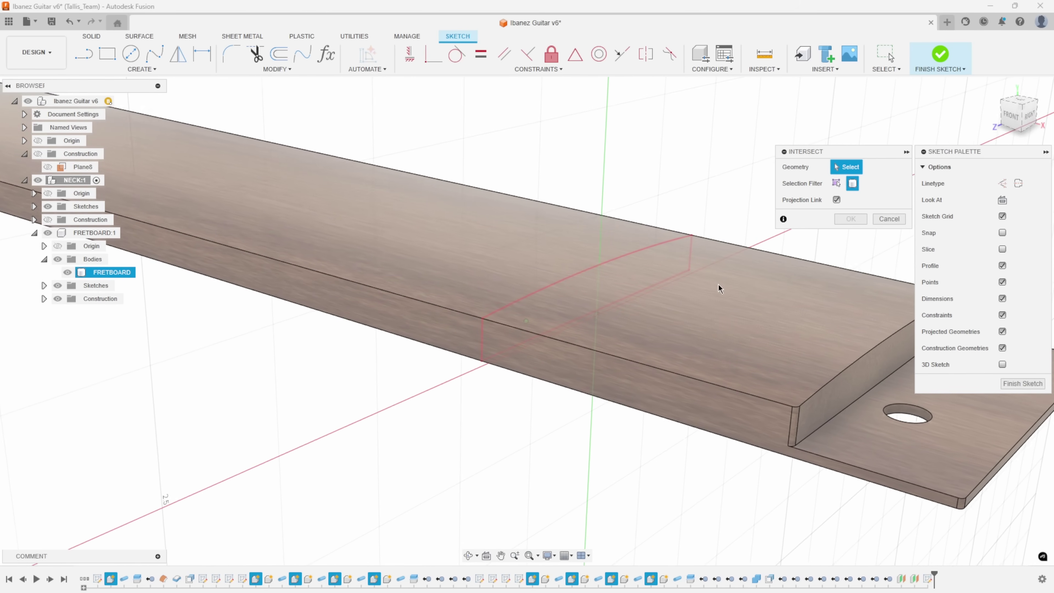
left_click(736, 279)
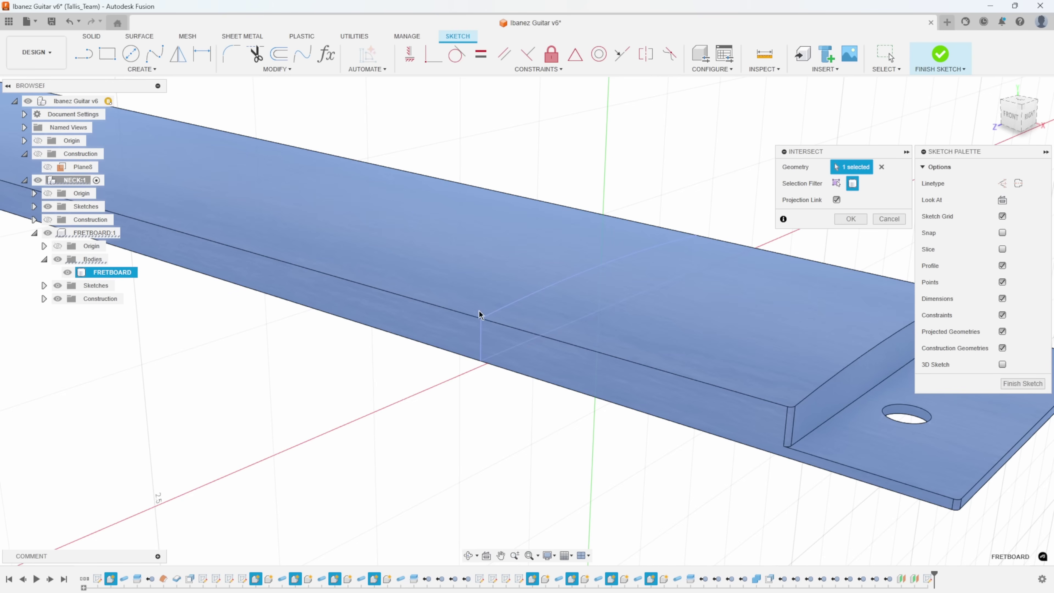
middle_click_drag(738, 206, 694, 157, "shift")
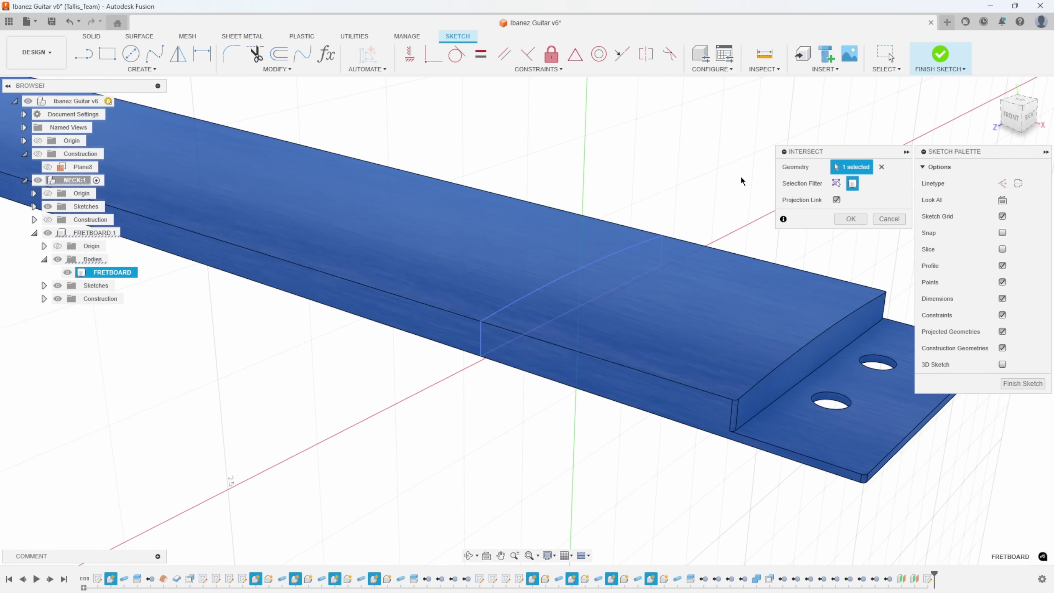
left_click(881, 168)
Intersect only the fretboard's curved top face with the first sketch plane, using face selection instead of bodies, and finish the sketch
left_click(838, 183)
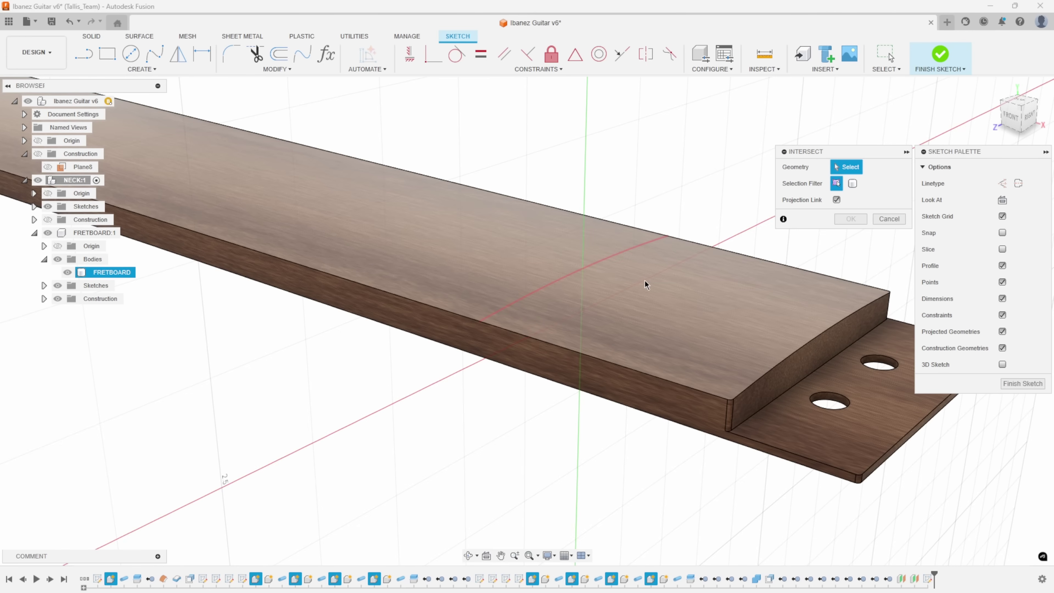
left_click(646, 286)
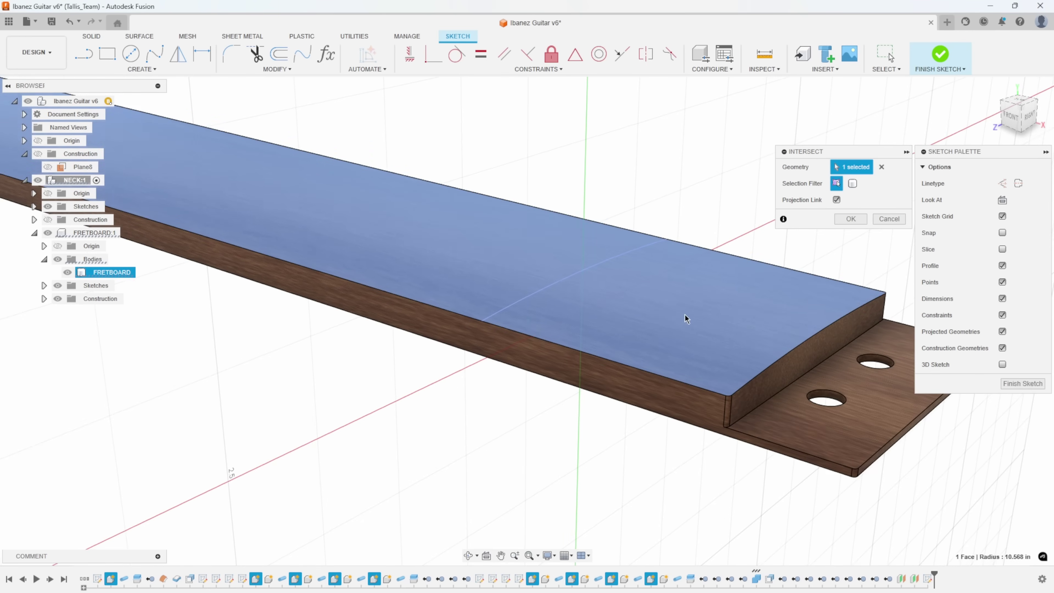
left_click(851, 219)
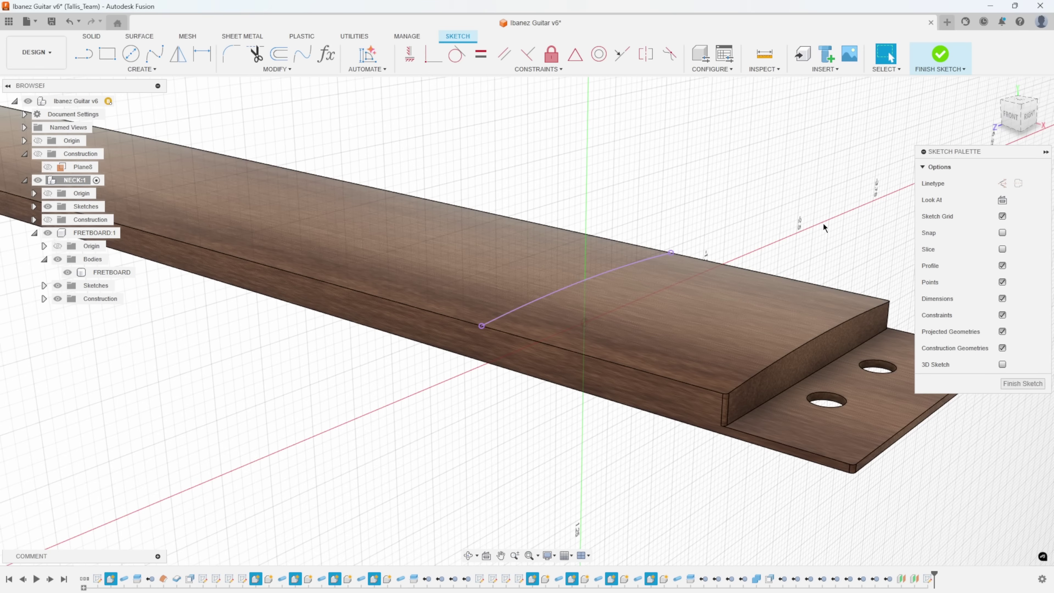
mouse_move(477, 430)
middle_mouse_down("shift")
mouse_move(449, 432)
mouse_move(545, 330)
mouse_move(511, 333)
middle_mouse_up("shift")
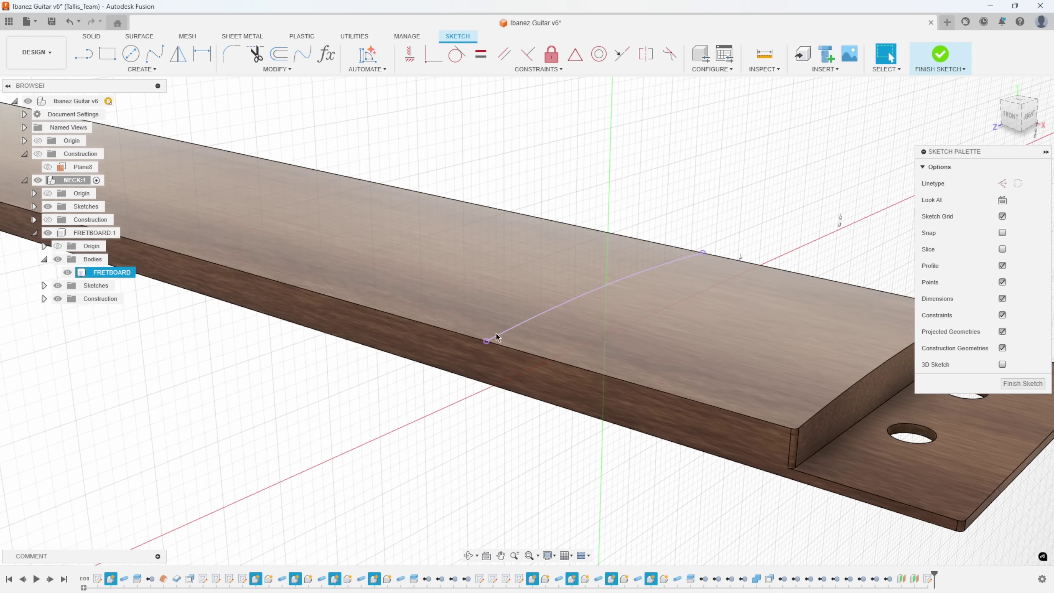
scroll(749, 213, "down", 3)
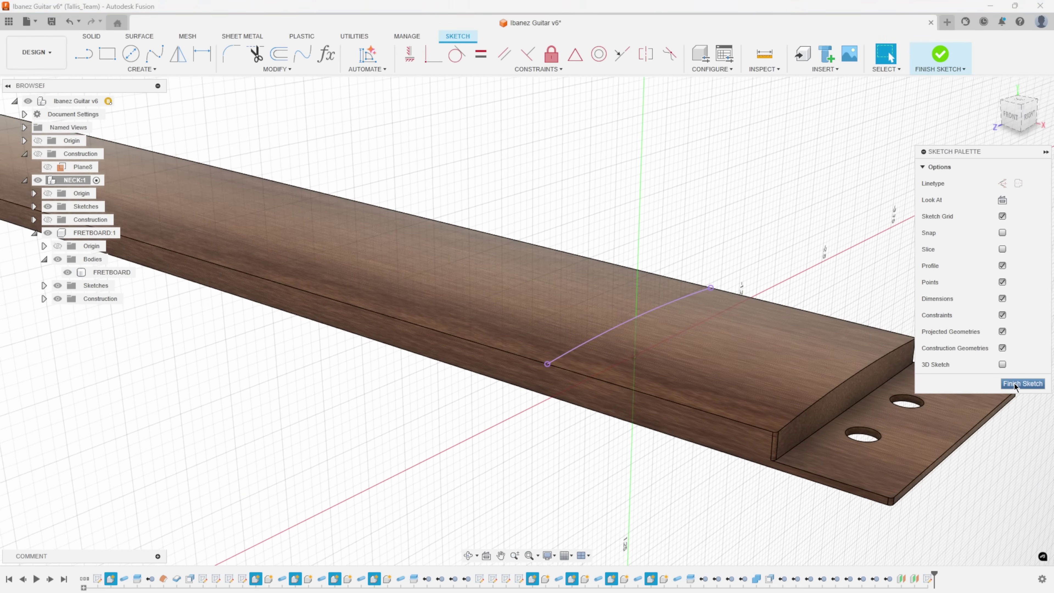
left_click(1014, 383)
Show the neck's construction planes again and create a sketch on the second plane, farther from the two-hole ledge
left_click(110, 272)
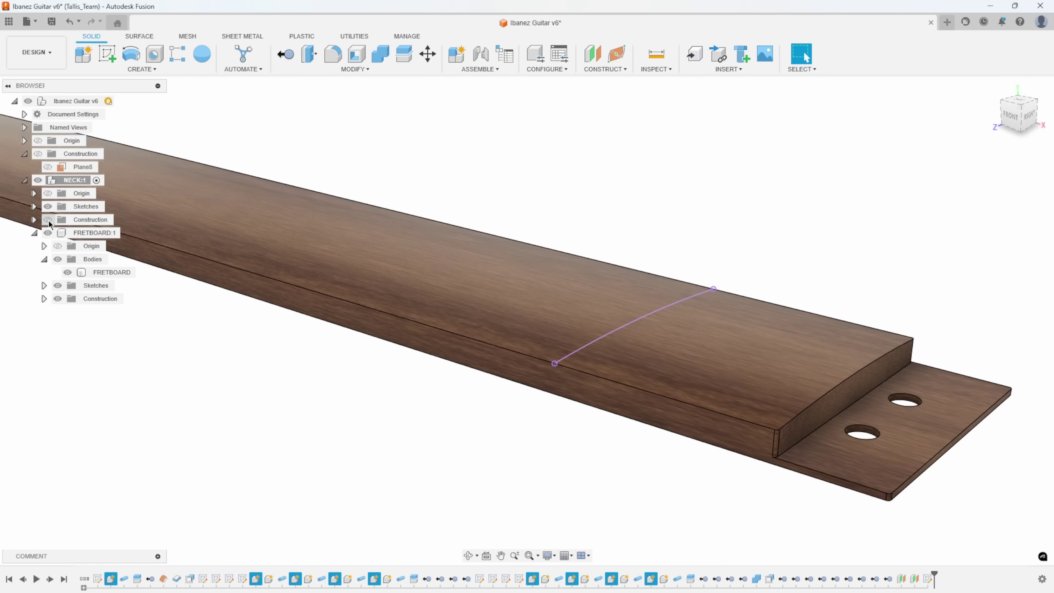
left_click(47, 219)
middle_click_drag(234, 399, 647, 195, "shift")
right_click(646, 192)
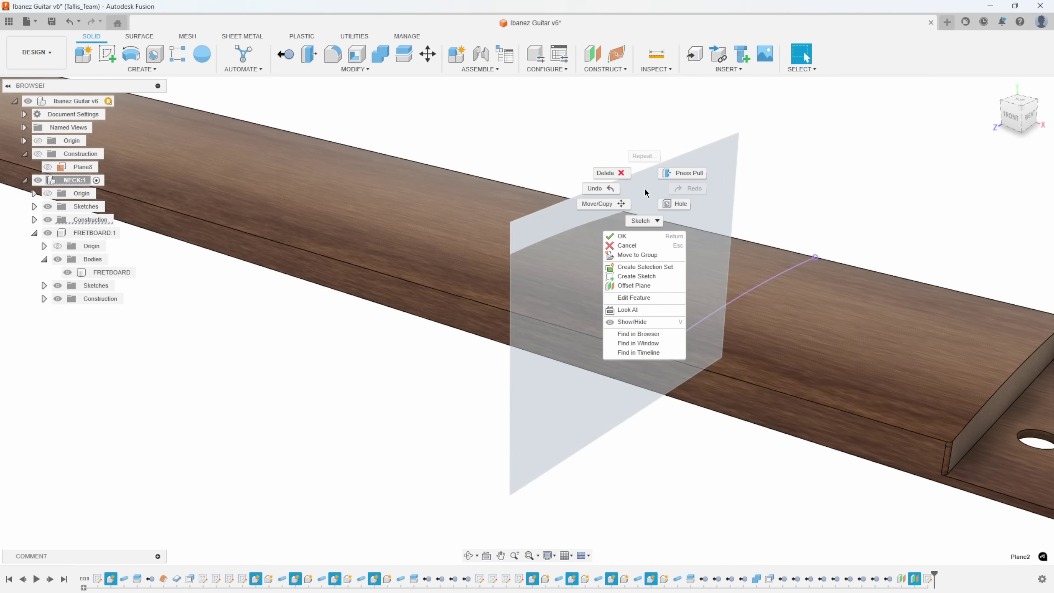
left_click(632, 277)
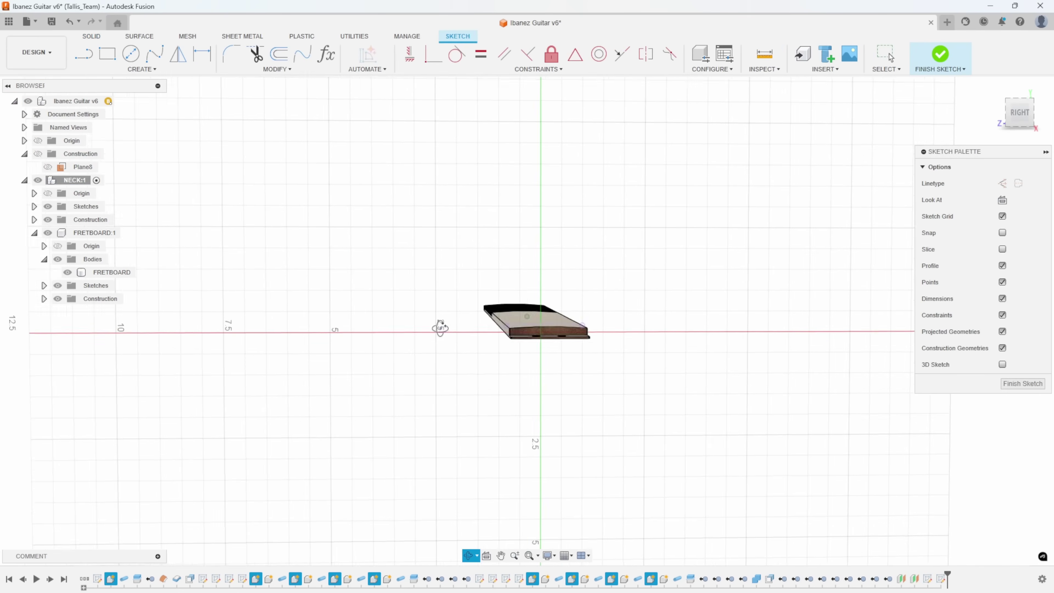
Intersect the fretboard's curved top face with the second sketch plane, with Projection Link enabled, to create the second fret curve
middle_click_drag(440, 329, 667, 295, "shift")
scroll(457, 369, "up", 5)
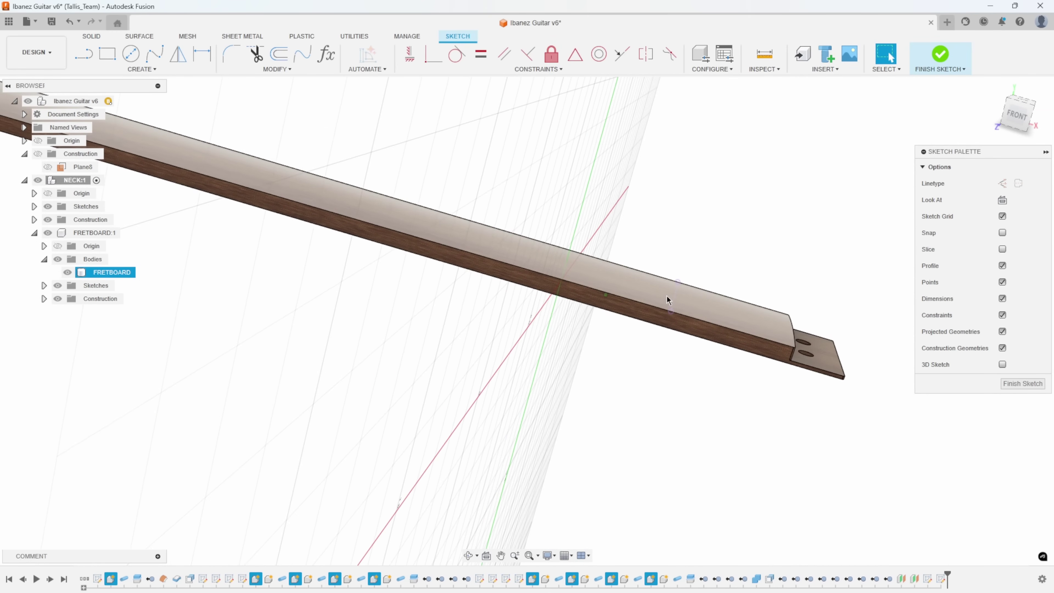
middle_click_drag(541, 277, 634, 423, "shift")
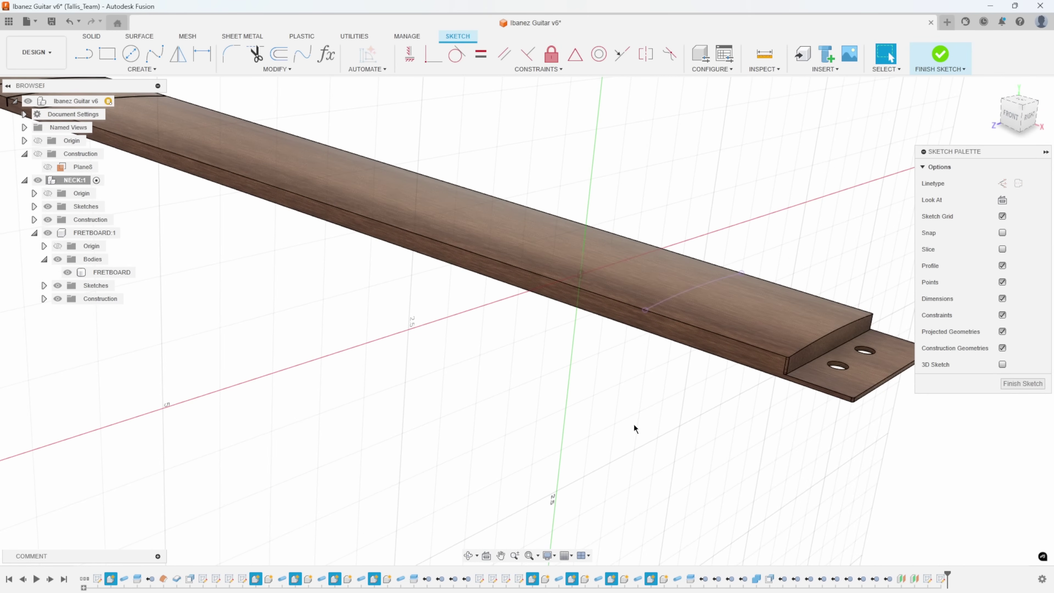
scroll(634, 424, "up", 4)
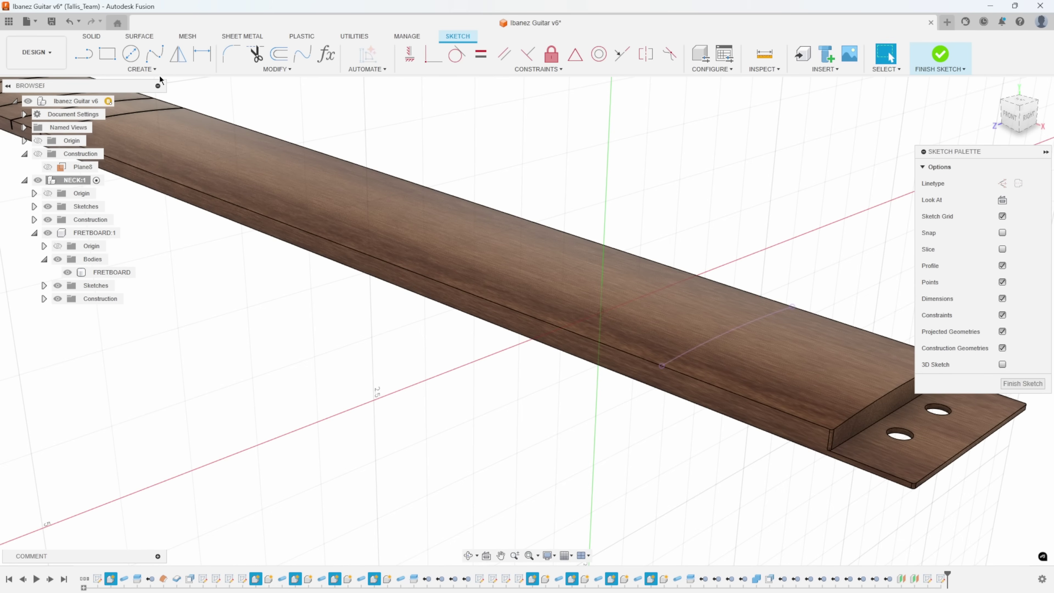
left_click(147, 70)
mouse_move(129, 237)
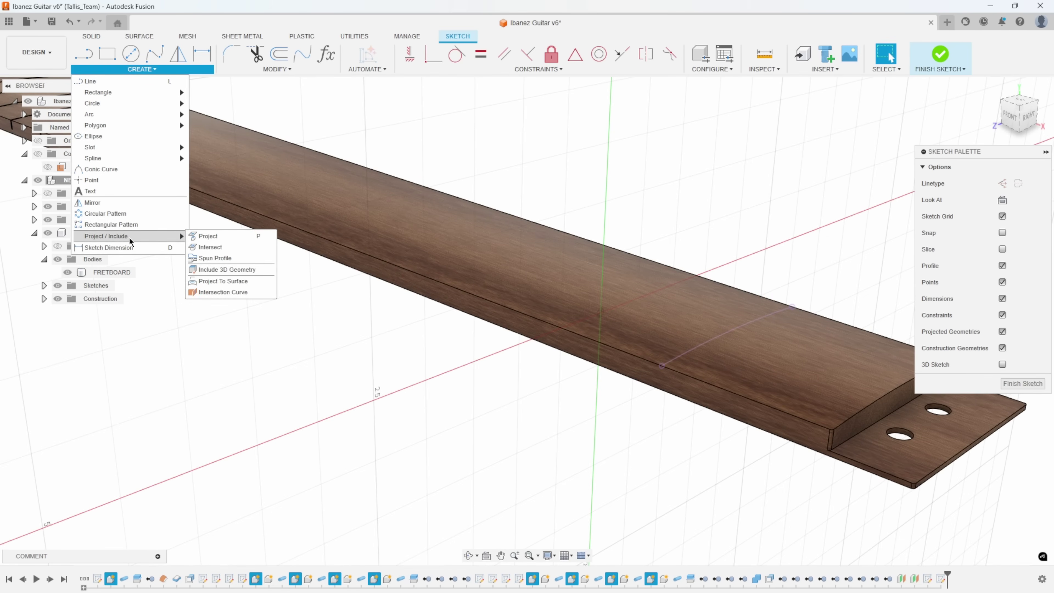
left_click(209, 244)
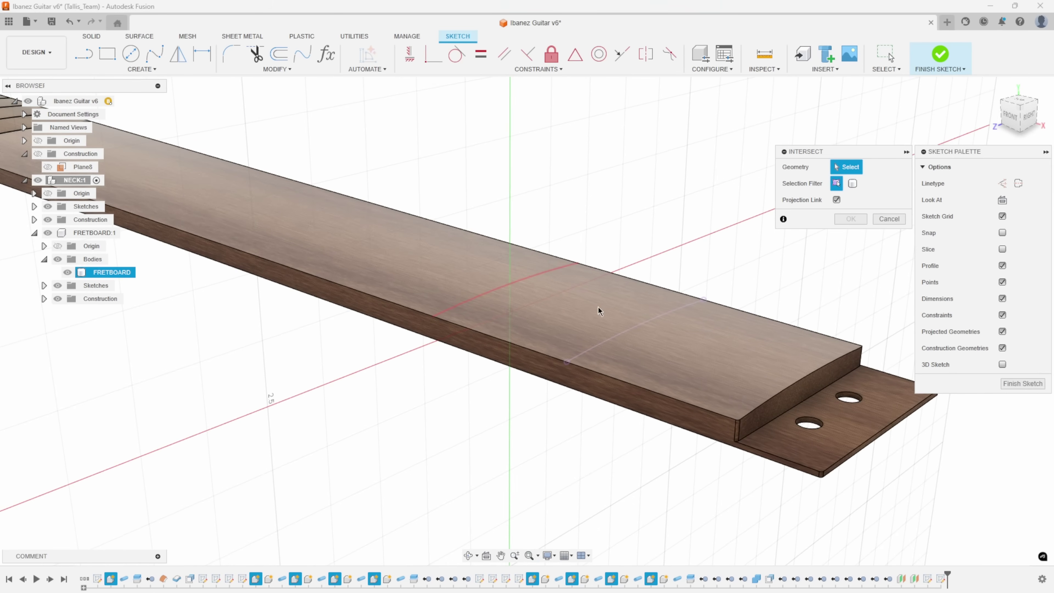
left_click(601, 299)
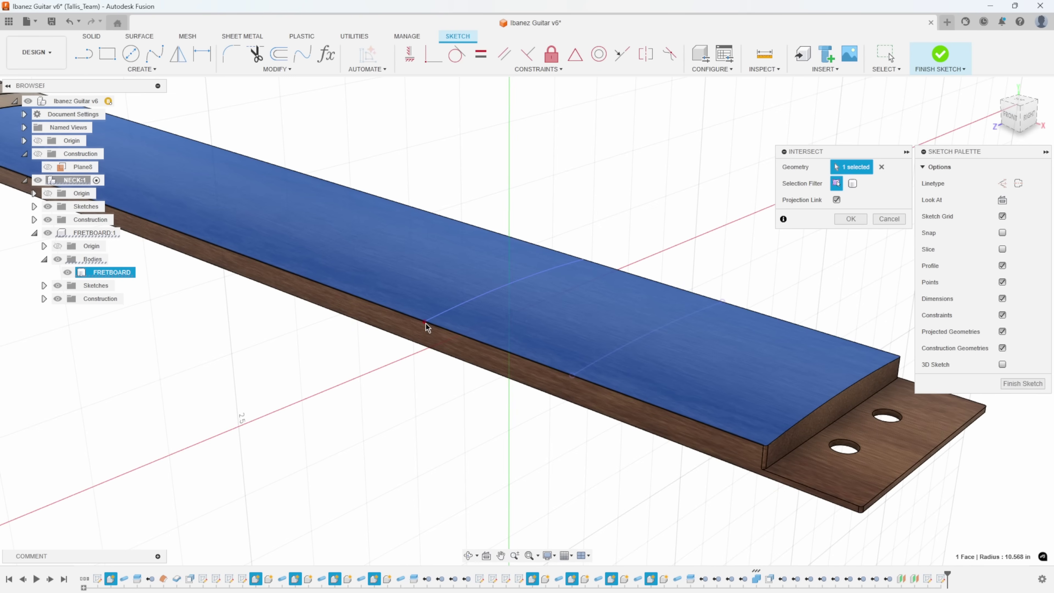
scroll(522, 304, "down", 2)
middle_click_drag(521, 303, 725, 277, "shift")
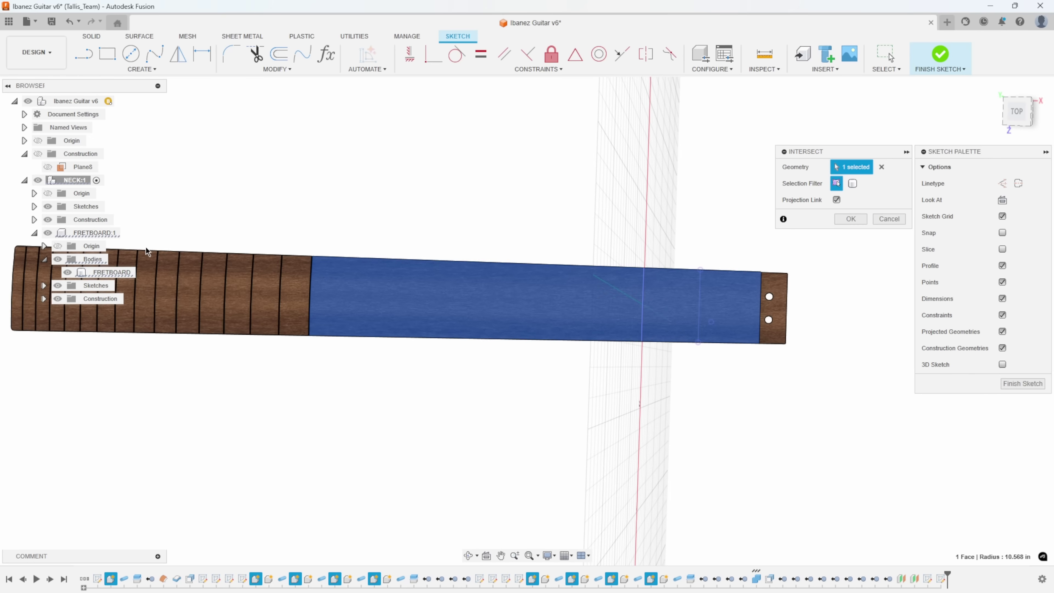
middle_click_drag(606, 359, 553, 332, "shift")
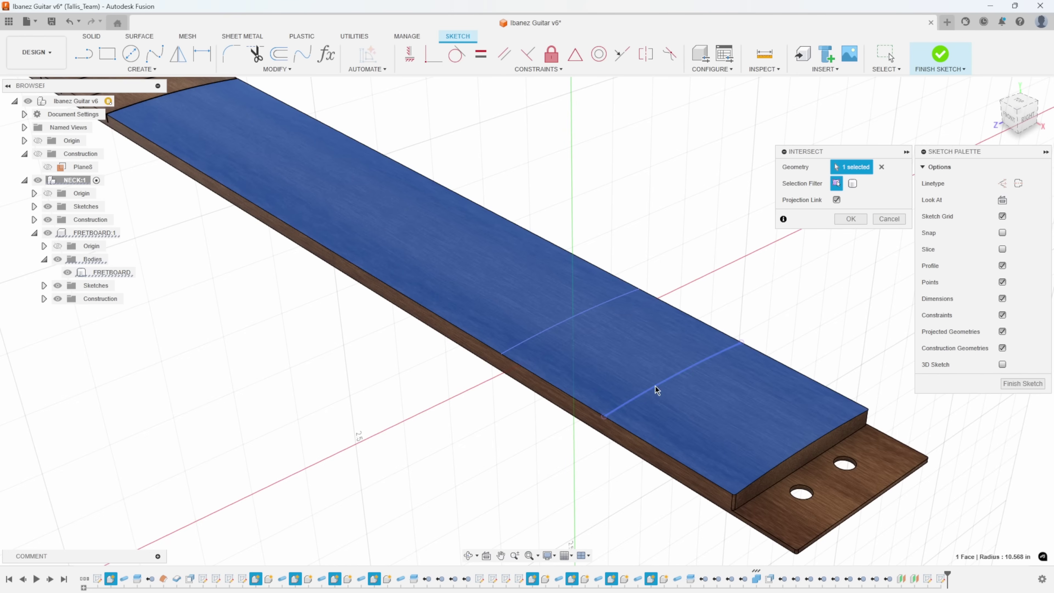
scroll(638, 386, "up", 2)
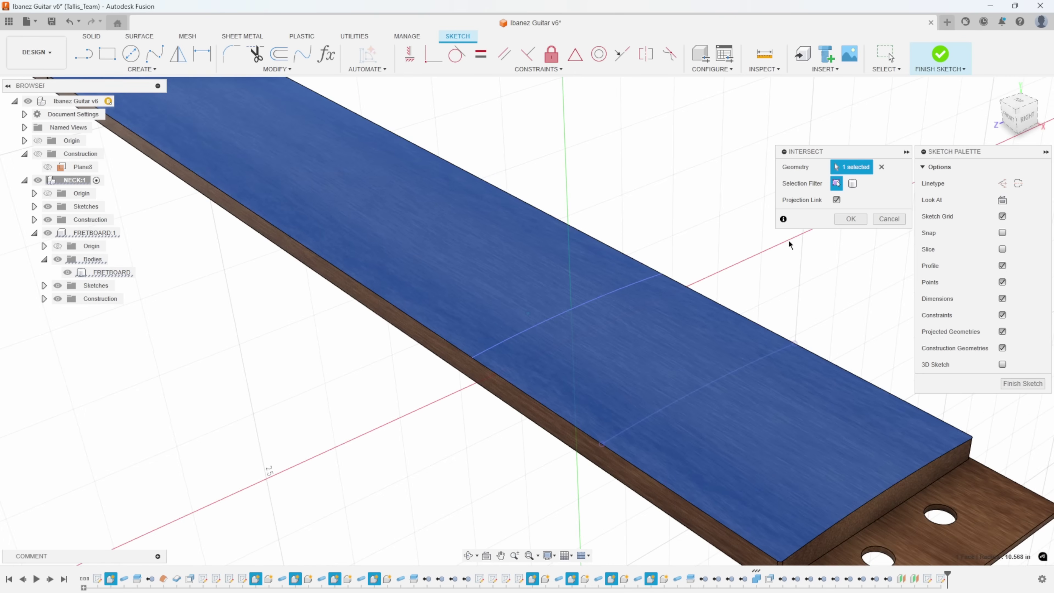
left_click(851, 220)
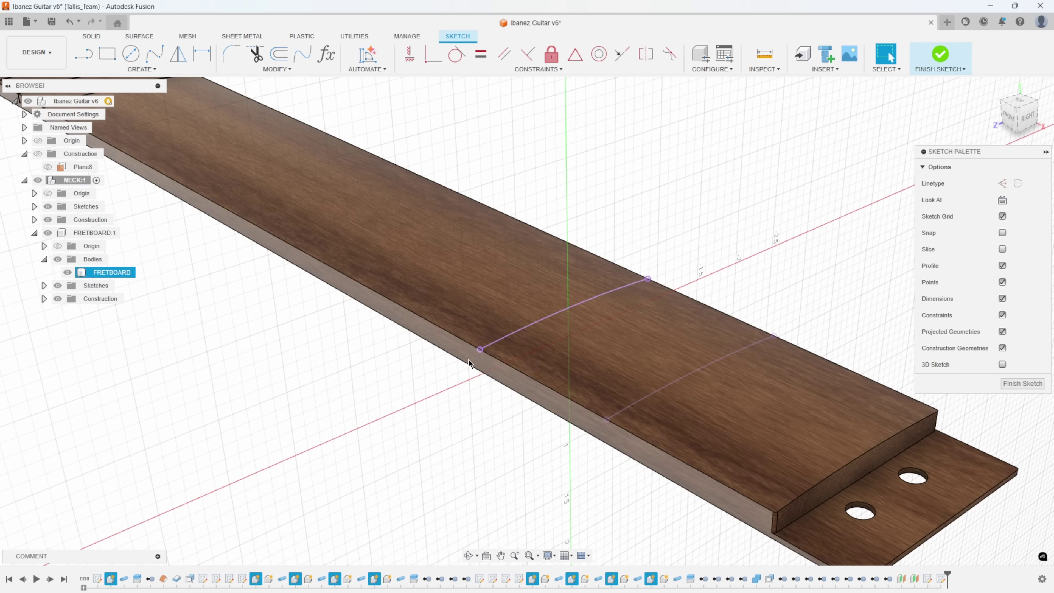
left_click(664, 291)
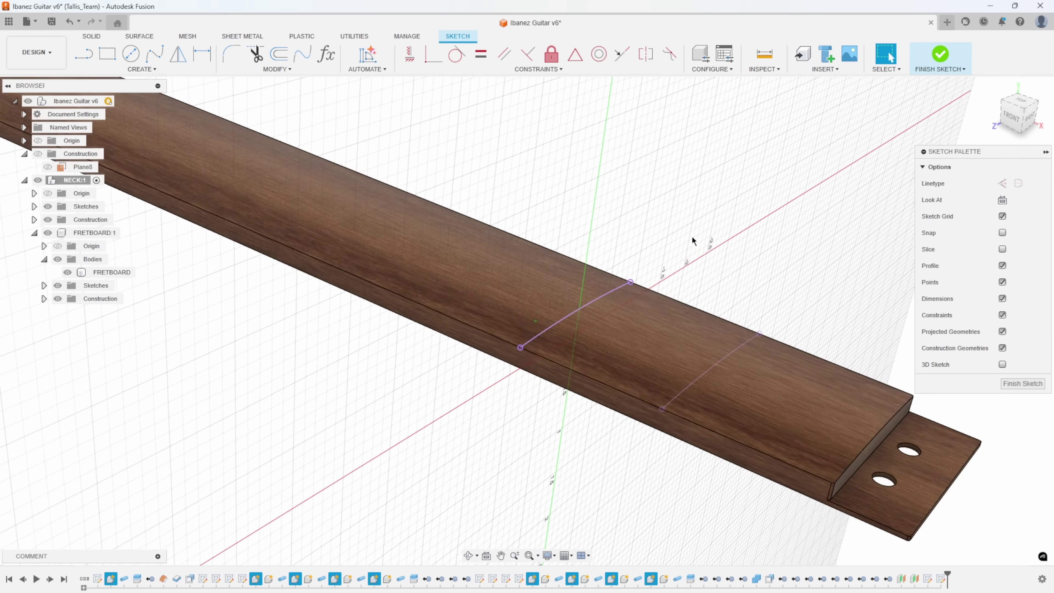
key("Escape")
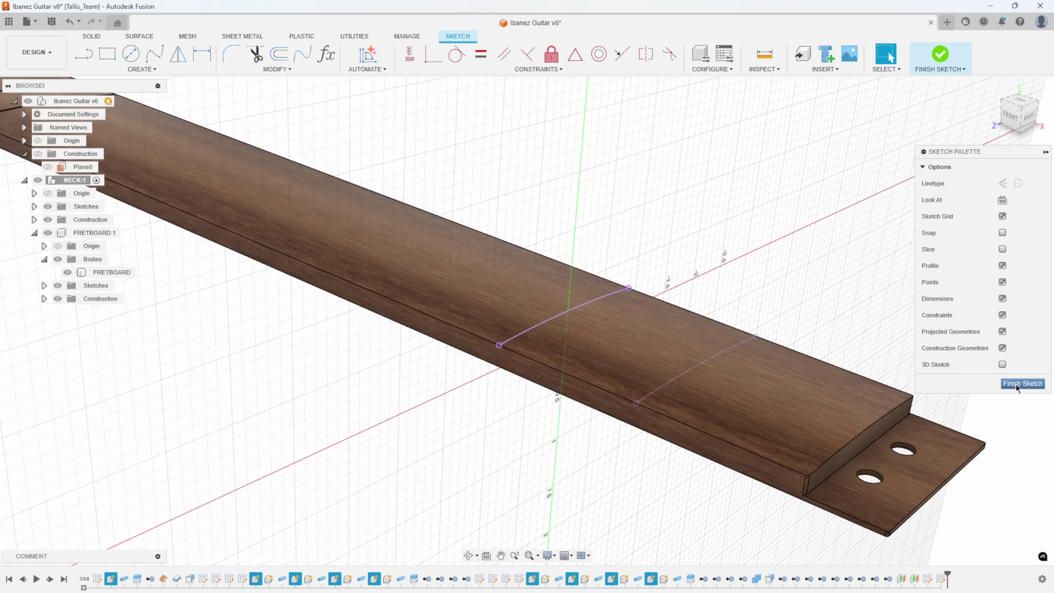
Finish the sketch that holds the second fret curve
left_click(1023, 383)
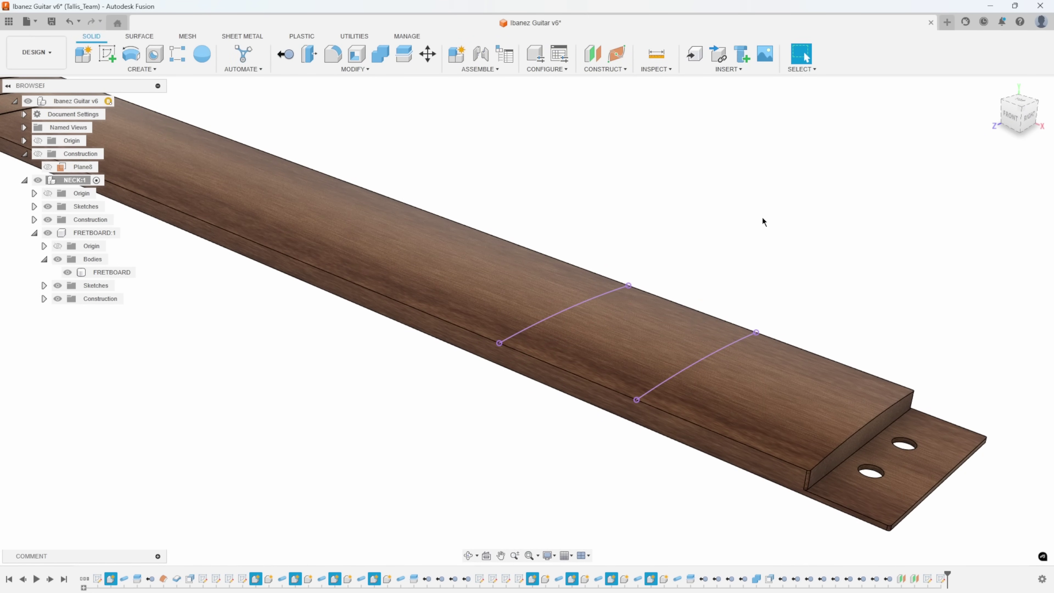
scroll(788, 288, "up", 2)
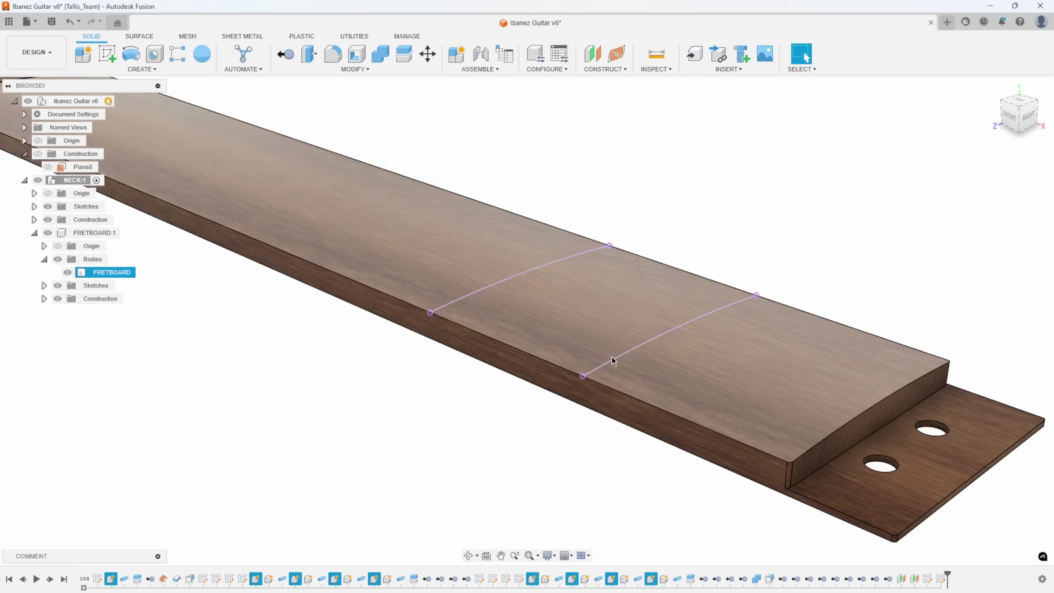
left_click(760, 274)
left_click(609, 70)
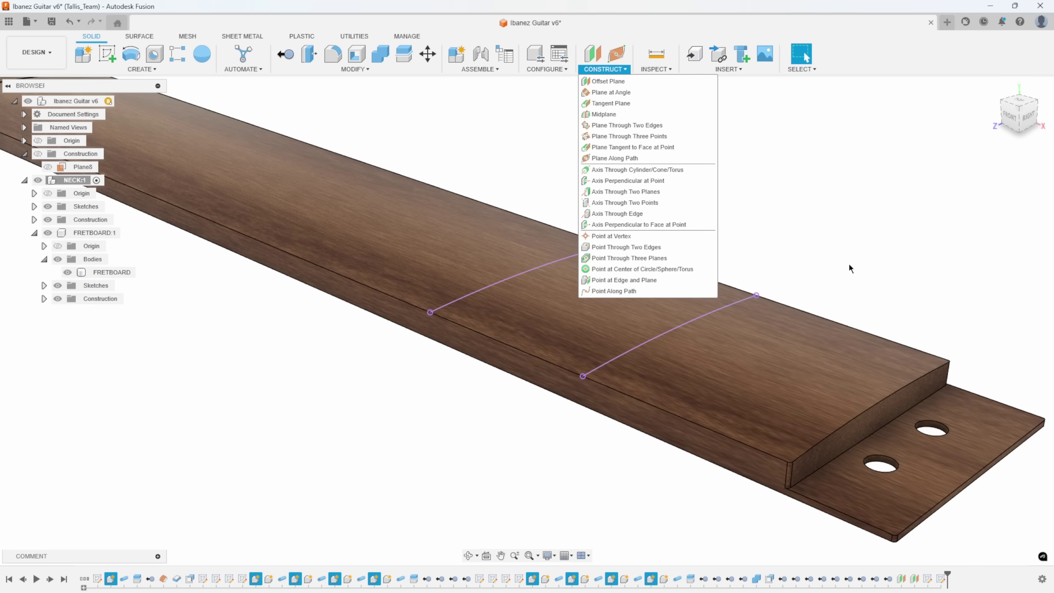
left_click(848, 248)
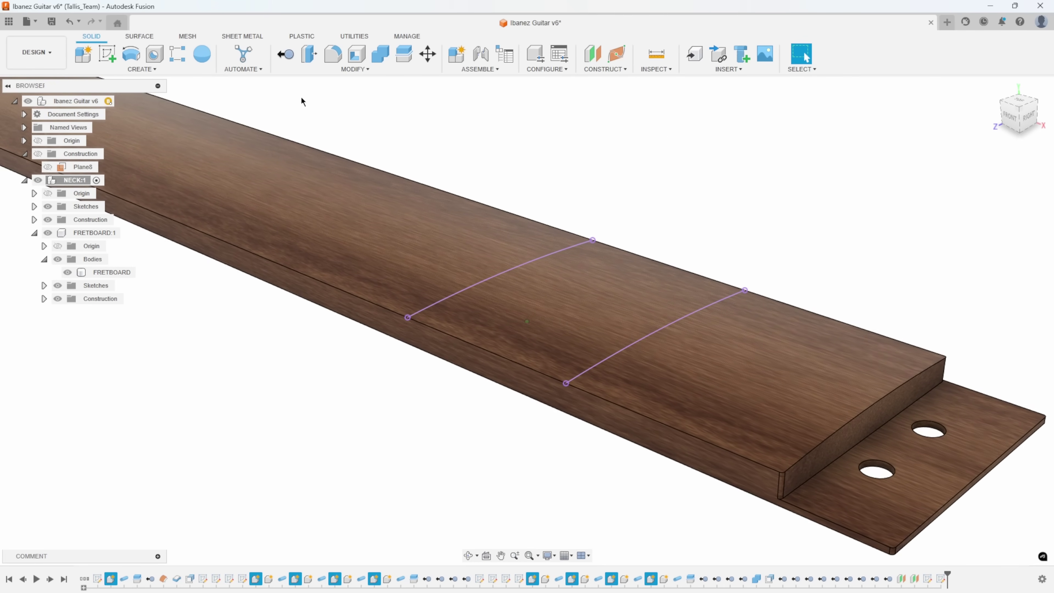
Start a Pipe along the fret curve nearest the two-hole ledge, with the New Component operation
left_click(137, 69)
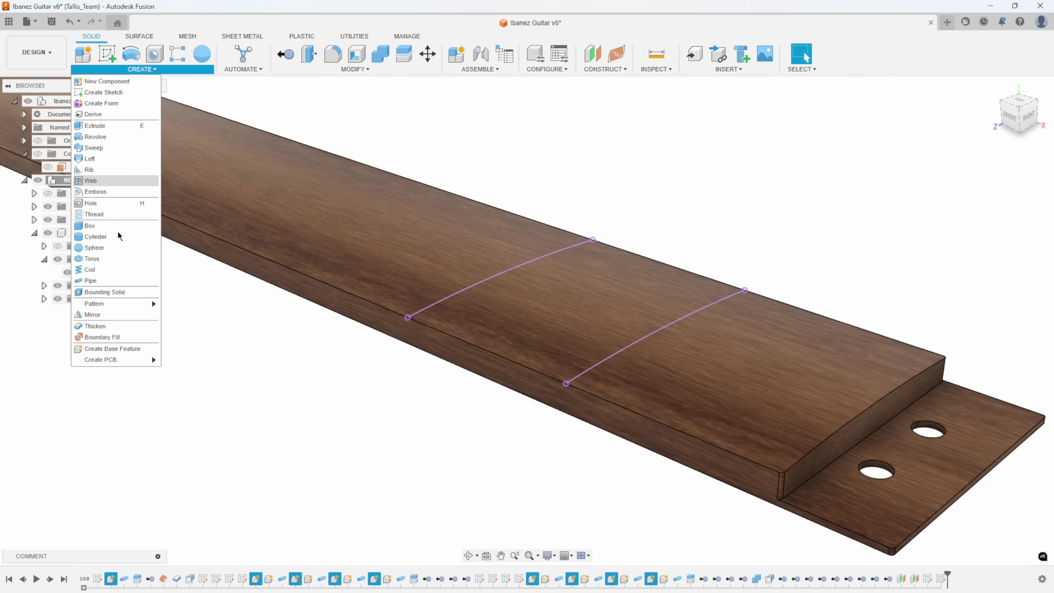
left_click(102, 279)
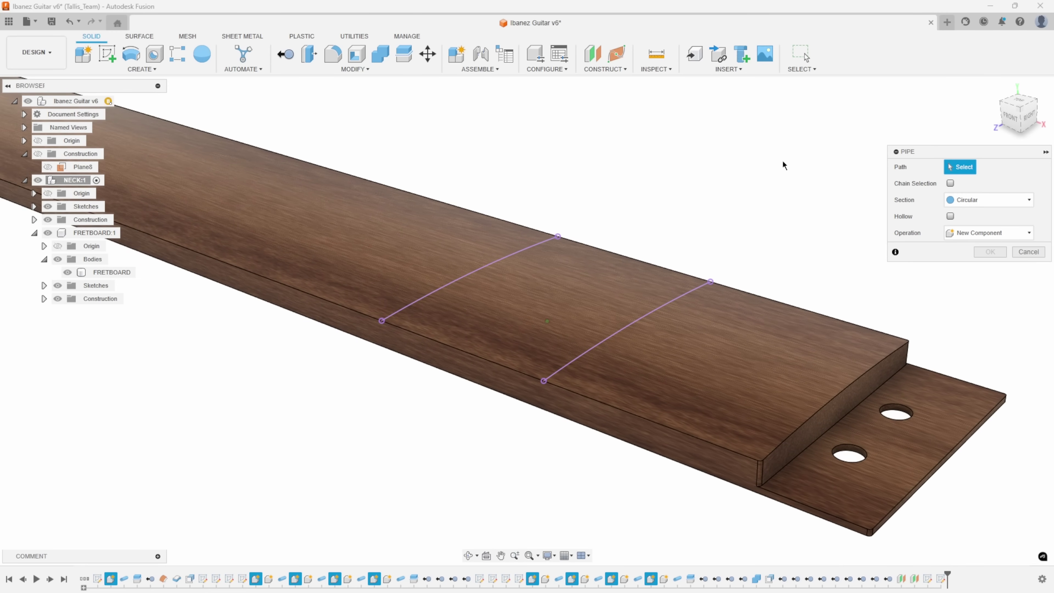
left_click(627, 330)
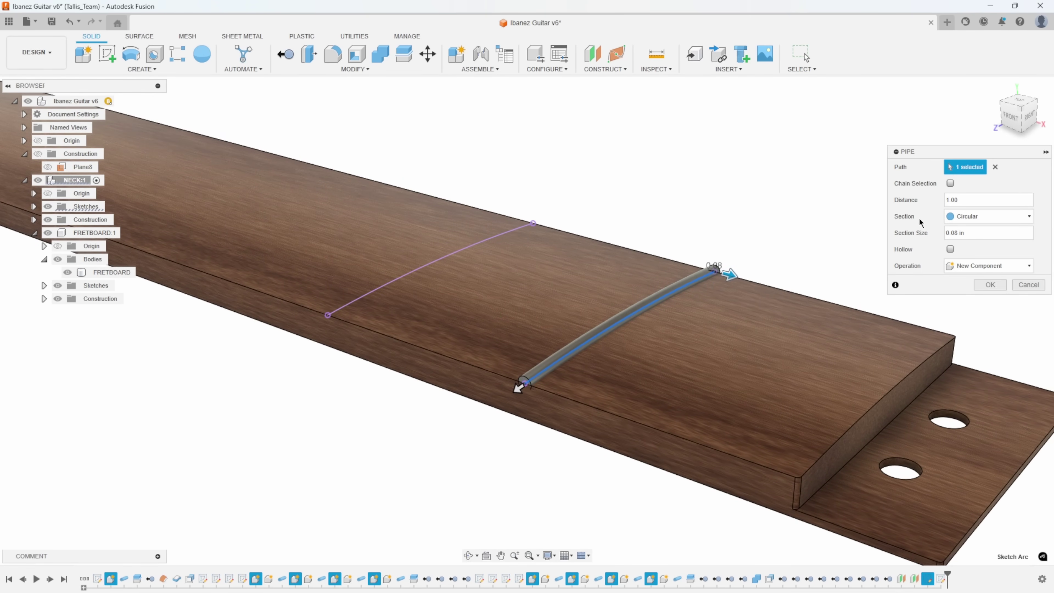
Try a Square section on the fret pipe, and return the section to Circular
left_click(968, 218)
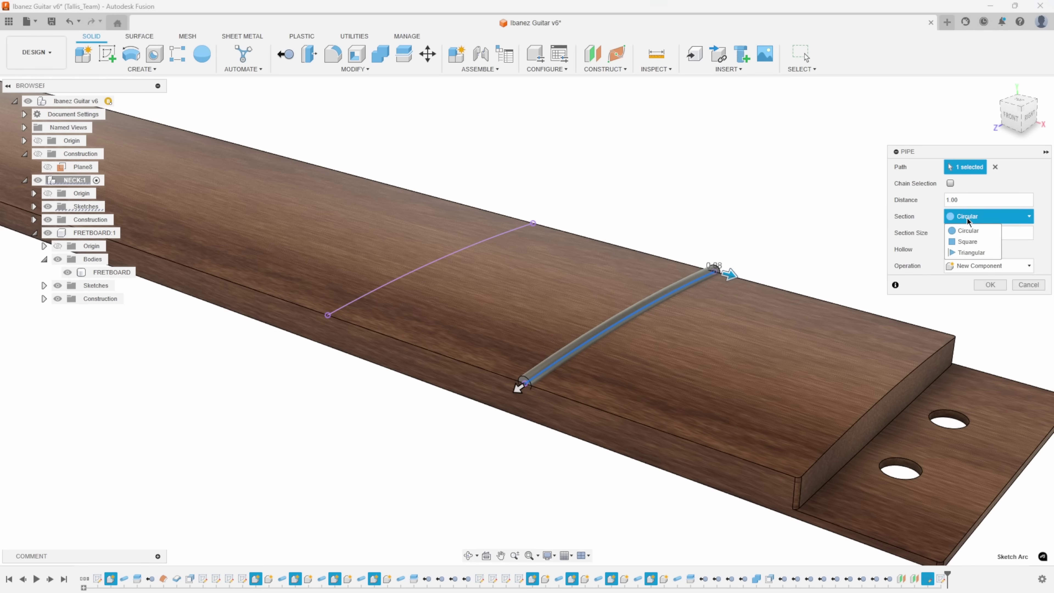
left_click(966, 245)
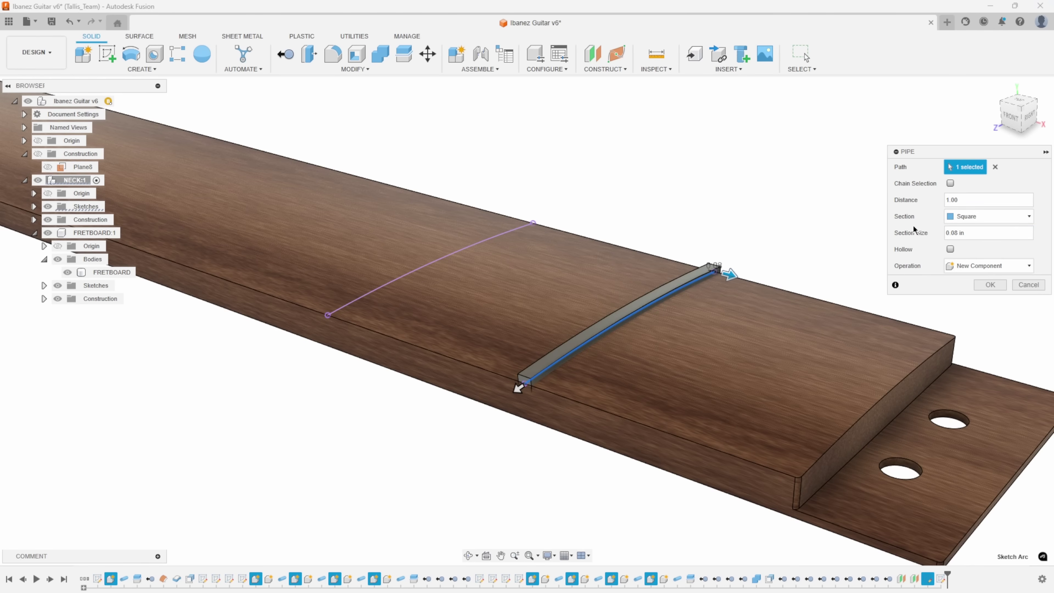
middle_click_drag(880, 217, 658, 301, "shift")
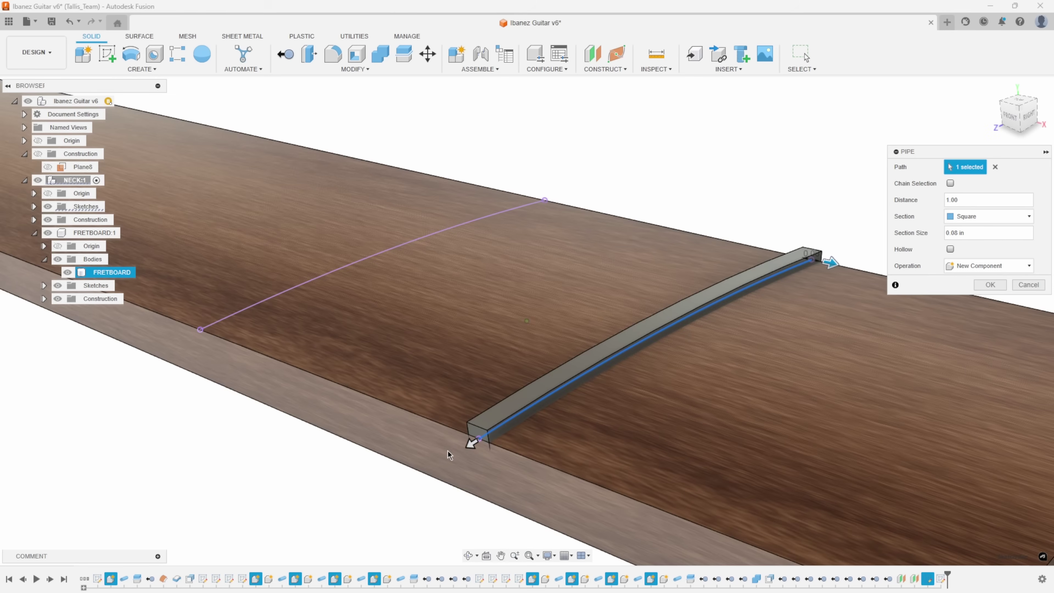
middle_click_drag(897, 226, 876, 215, "shift")
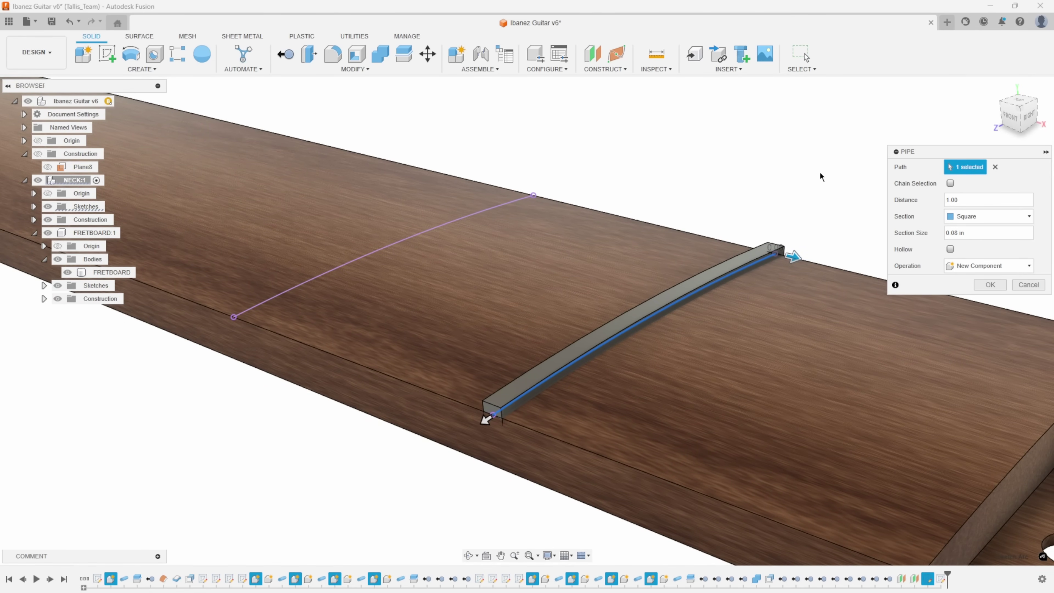
left_click(988, 216)
left_click(967, 228)
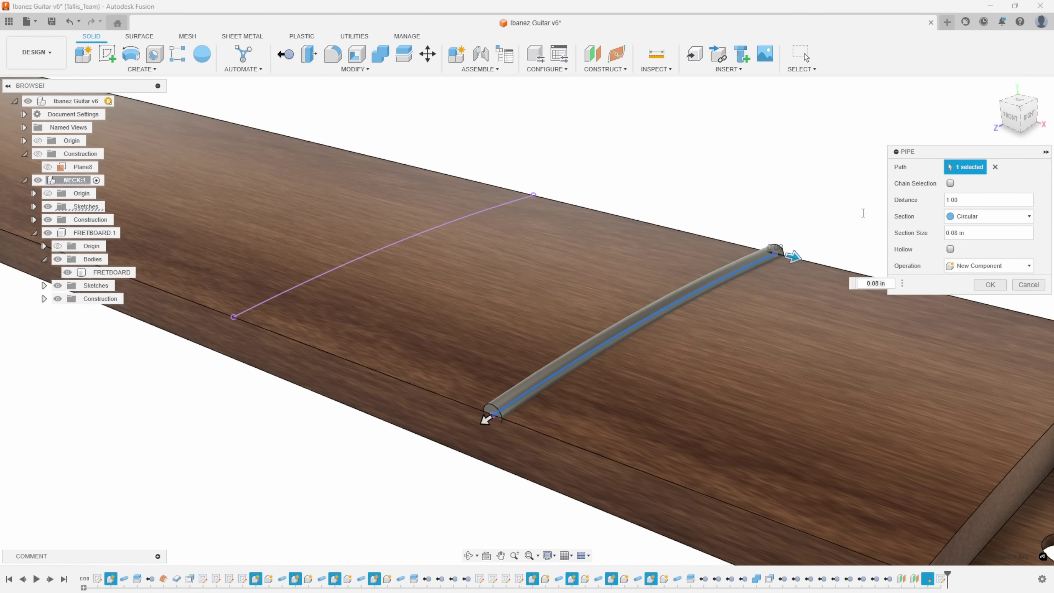
Look up the fret wire diameter in the design's comments
scroll(811, 192, "down", 2)
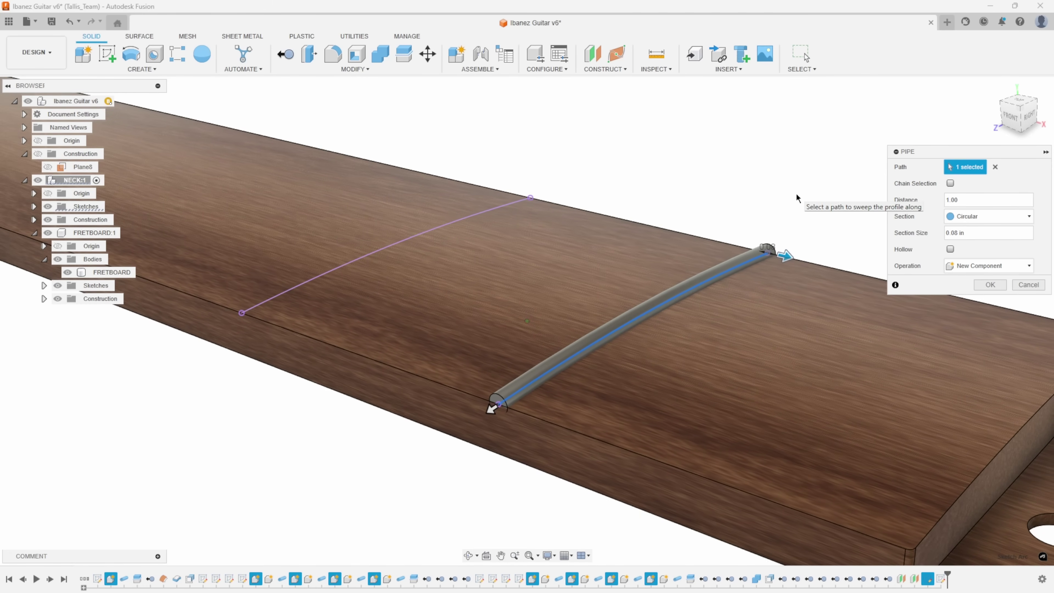
scroll(868, 199, "down", 3)
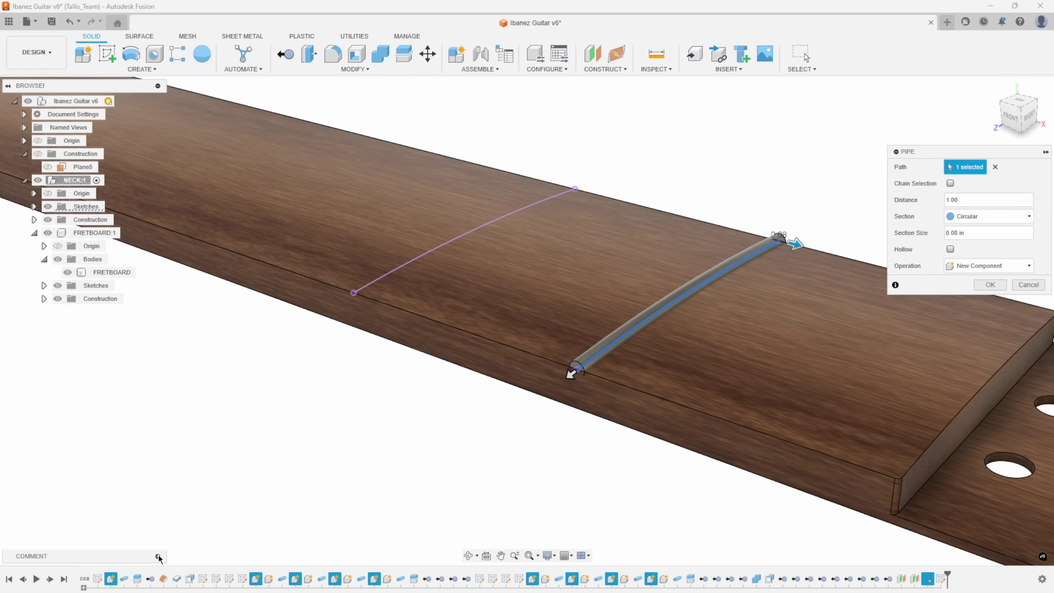
left_click(157, 557)
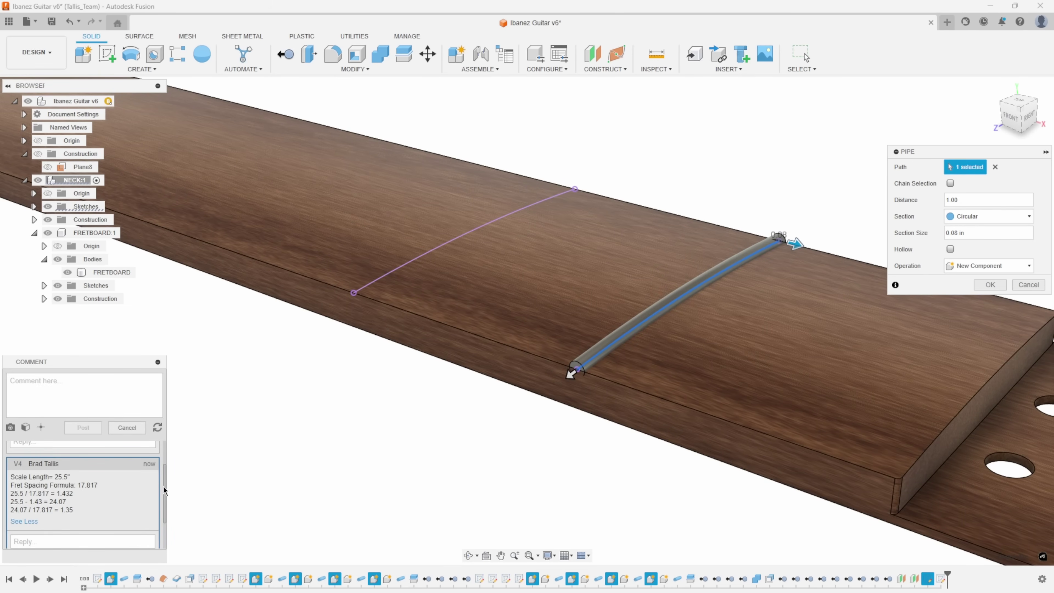
left_click_drag(164, 485, 166, 452)
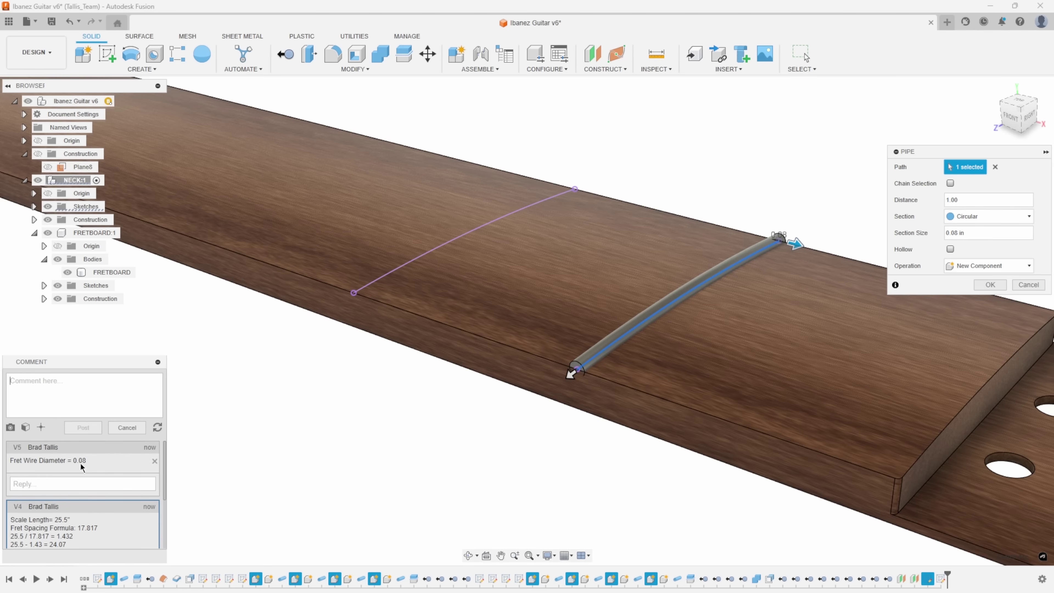
left_click(158, 363)
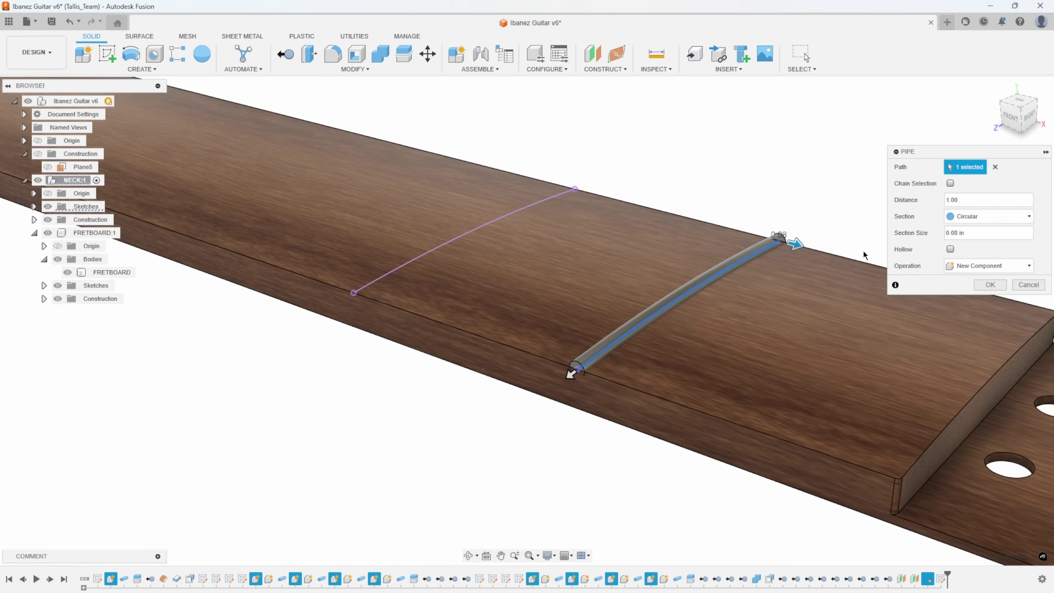
Try enlarging the fret pipe's section size to 0.443 in and view the thicker pipe from another angle
scroll(826, 252, "up", 2)
left_click_drag(781, 256, 823, 270)
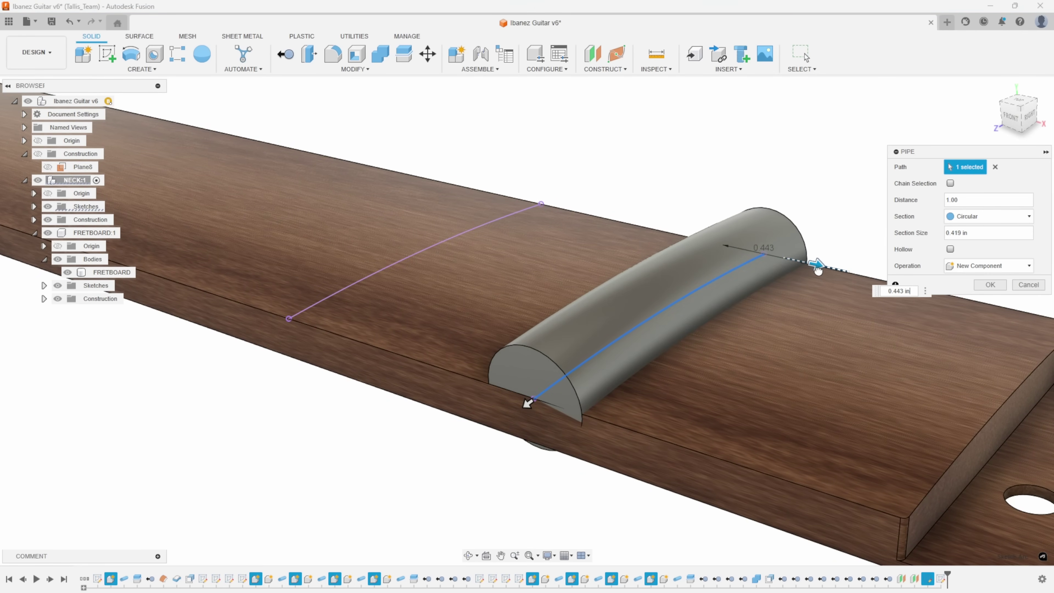
middle_click_drag(565, 390, 440, 390, "shift")
middle_click_drag(681, 309, 474, 388, "shift")
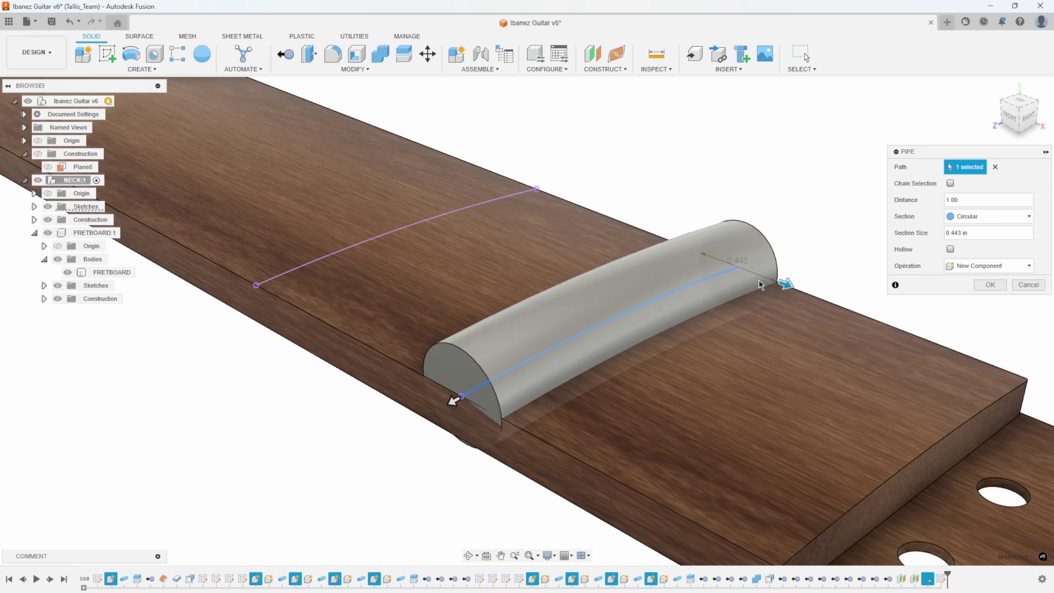
middle_click_drag(803, 287, 817, 286, "shift")
Set the fret pipe's section size to 0.08 in from the recent values
left_click(1040, 233)
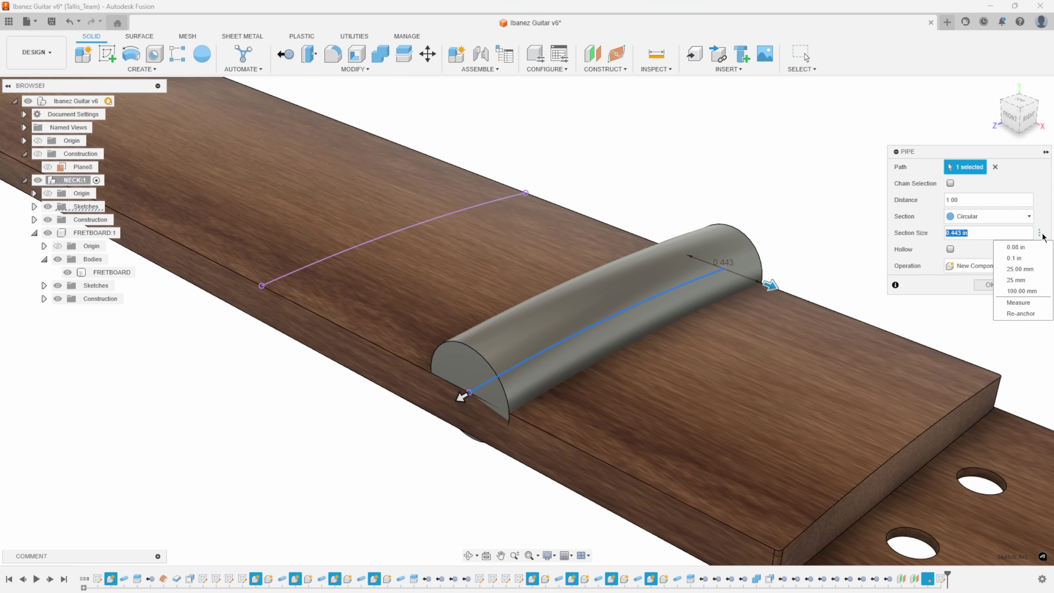
left_click(1021, 245)
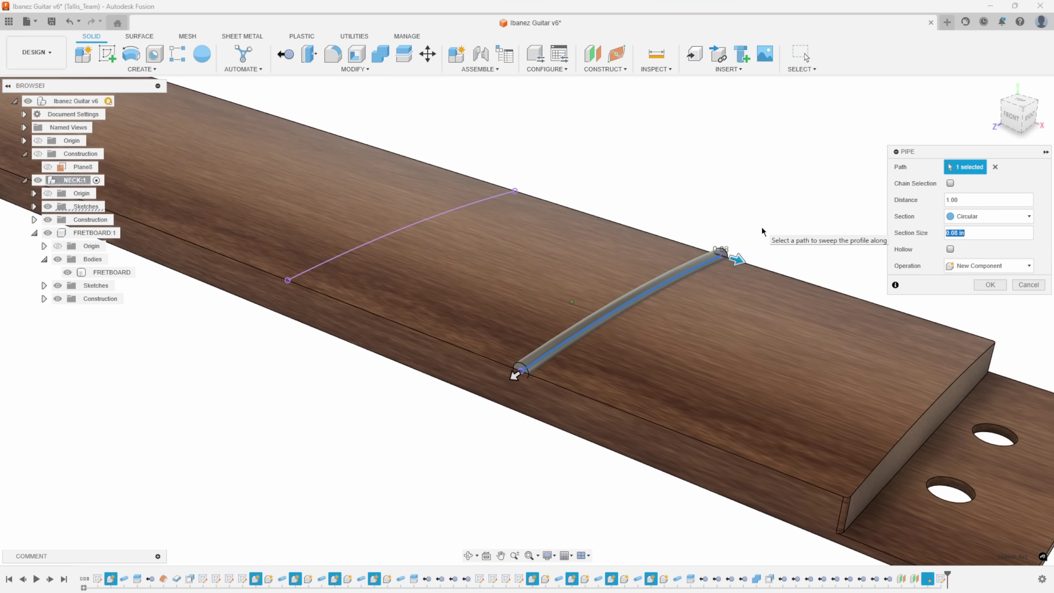
scroll(851, 254, "down", 2)
Try the Hollow option on the fret pipe and make the pipe solid again
scroll(945, 267, "up", 3)
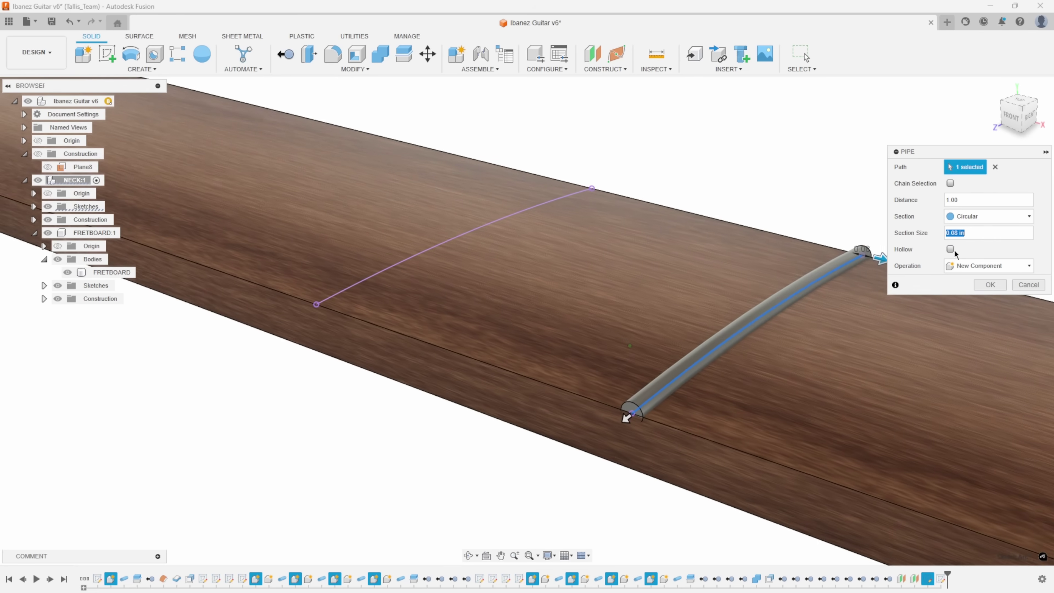
left_click(951, 249)
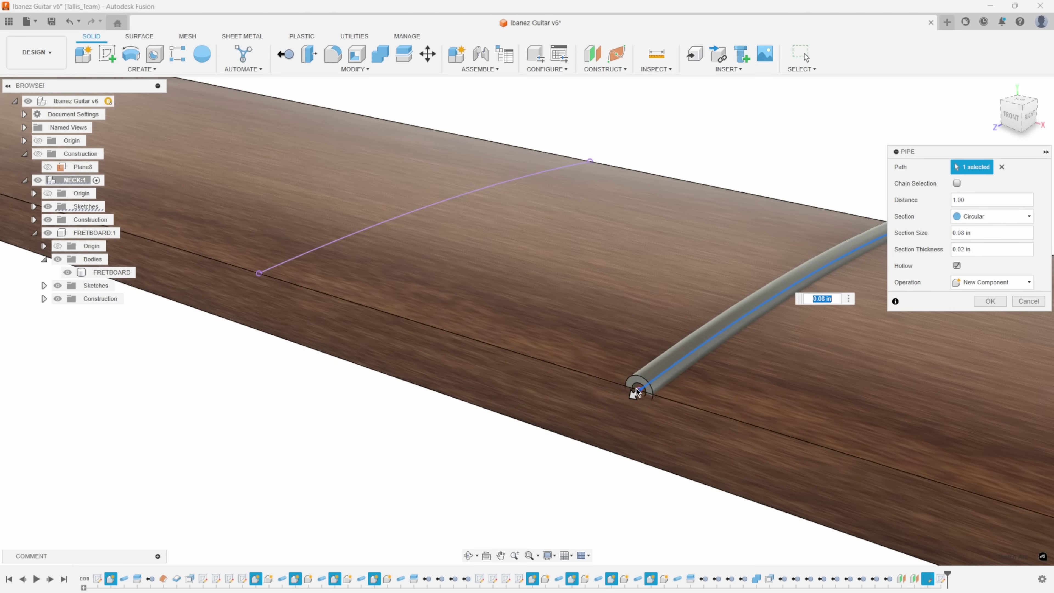
left_click(957, 265)
mouse_move(885, 324)
middle_mouse_down("shift")
mouse_move(823, 370)
mouse_move(647, 464)
mouse_move(494, 499)
mouse_move(725, 426)
mouse_move(682, 384)
mouse_move(769, 327)
middle_mouse_up("shift")
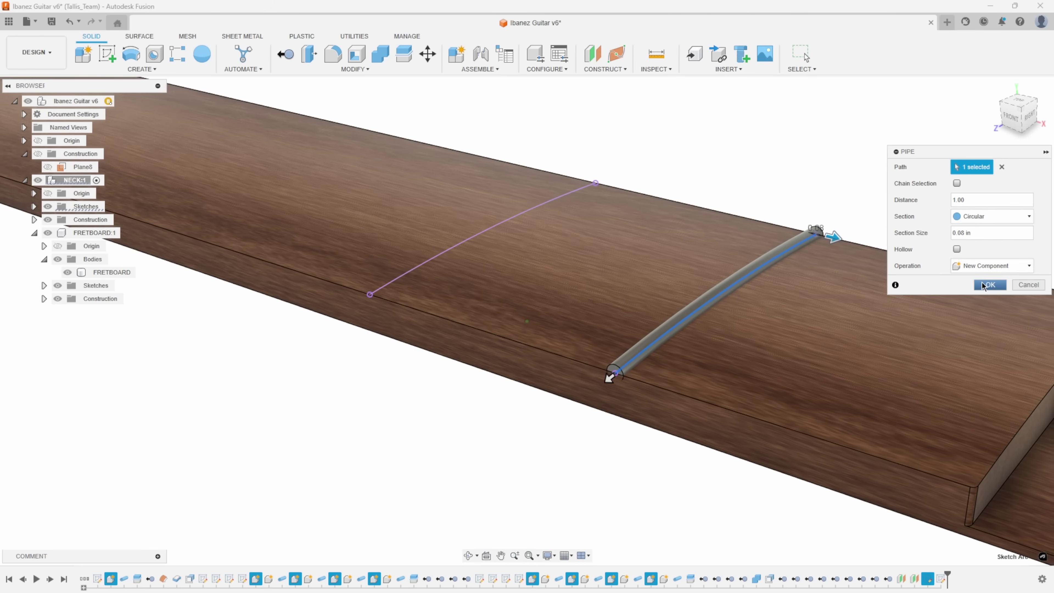
Complete the first fret pipe as a new component, and highlight that component on the fretboard
left_click(990, 285)
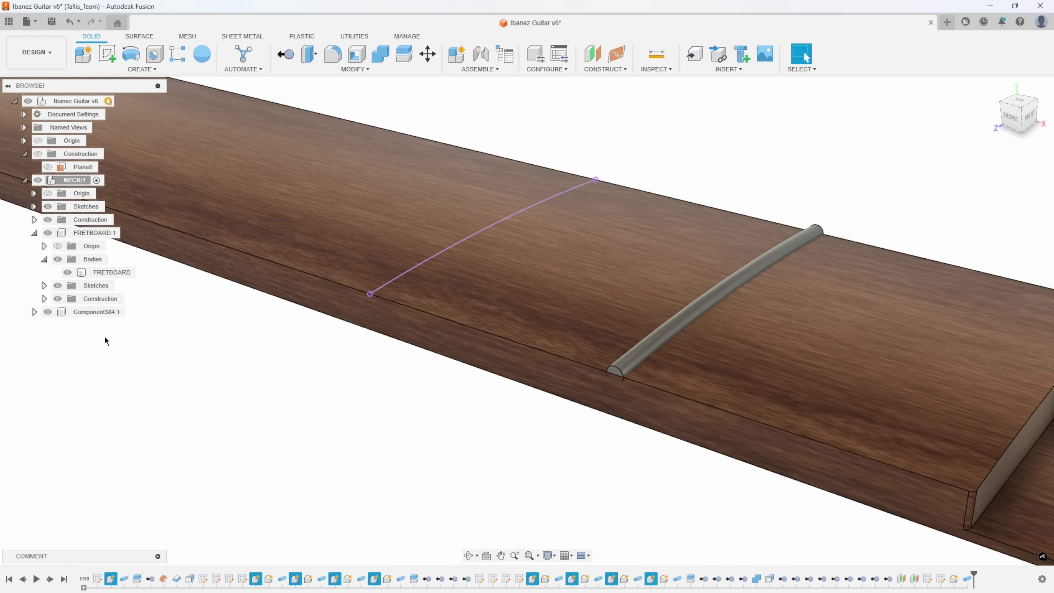
left_click(100, 312)
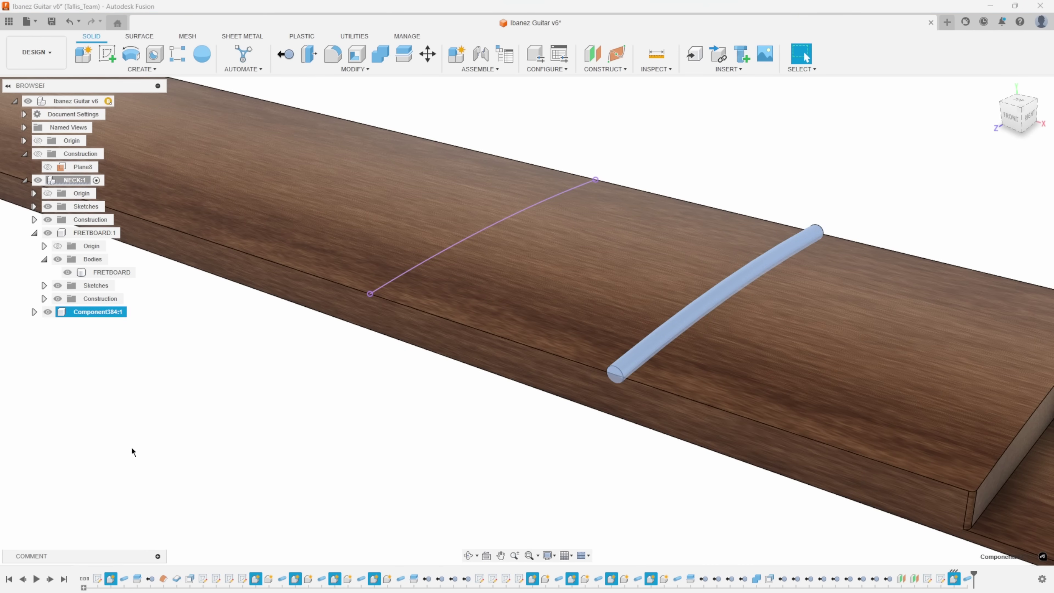
left_click(248, 450)
Create a 0.08 in circular pipe along the second fret curve, farther from the ledge, as a new component
scroll(260, 456, "down", 2)
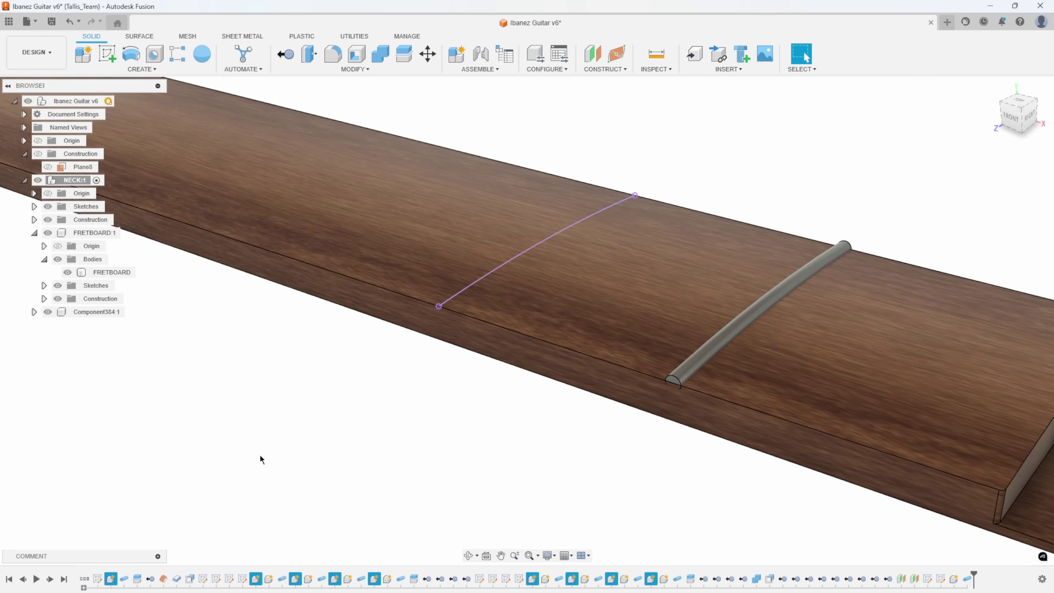
left_click(145, 73)
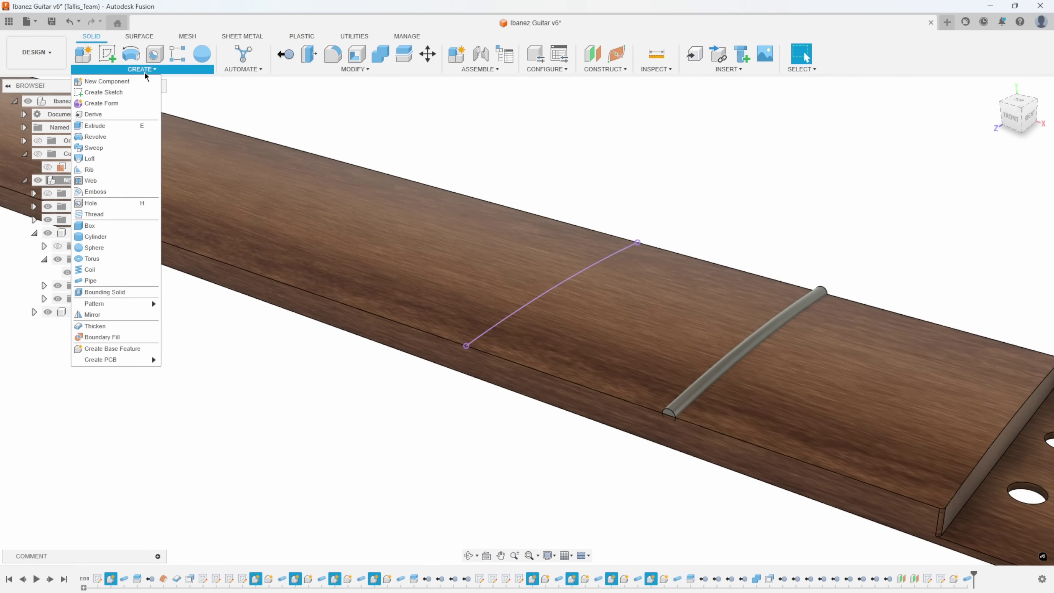
left_click(112, 281)
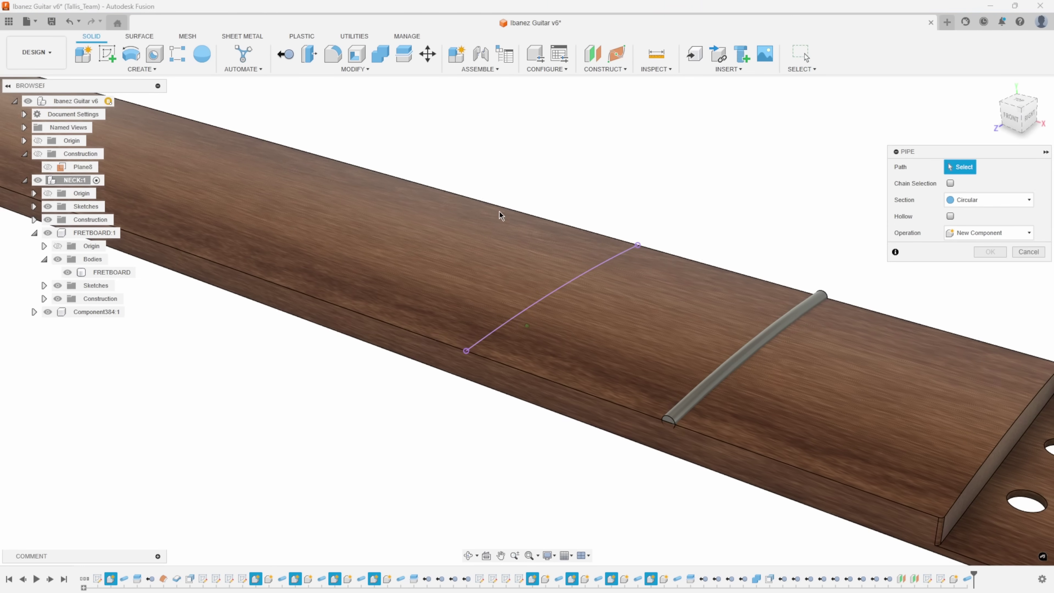
left_click(544, 303)
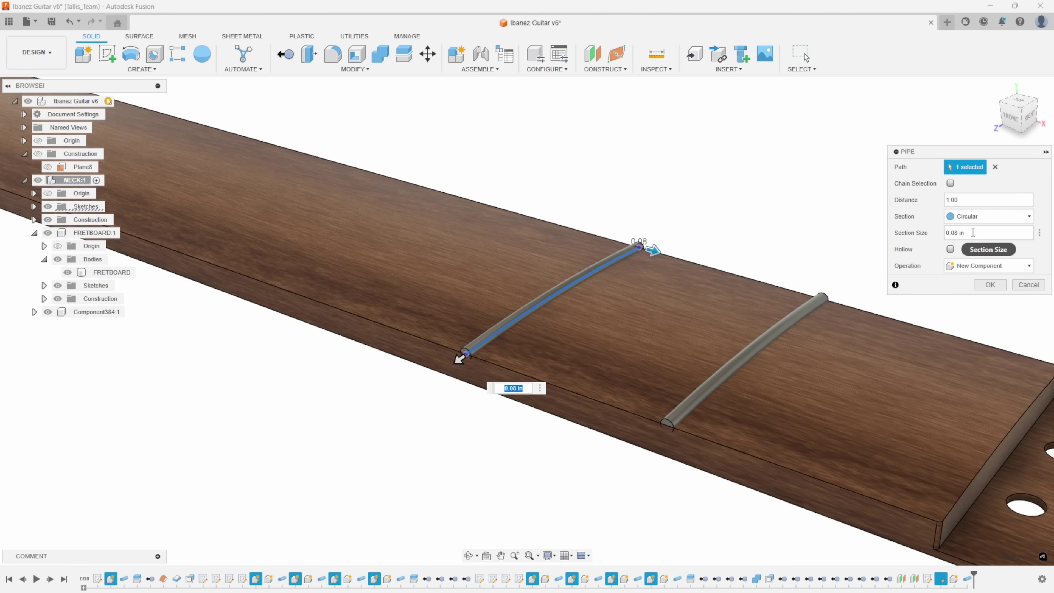
left_click(990, 285)
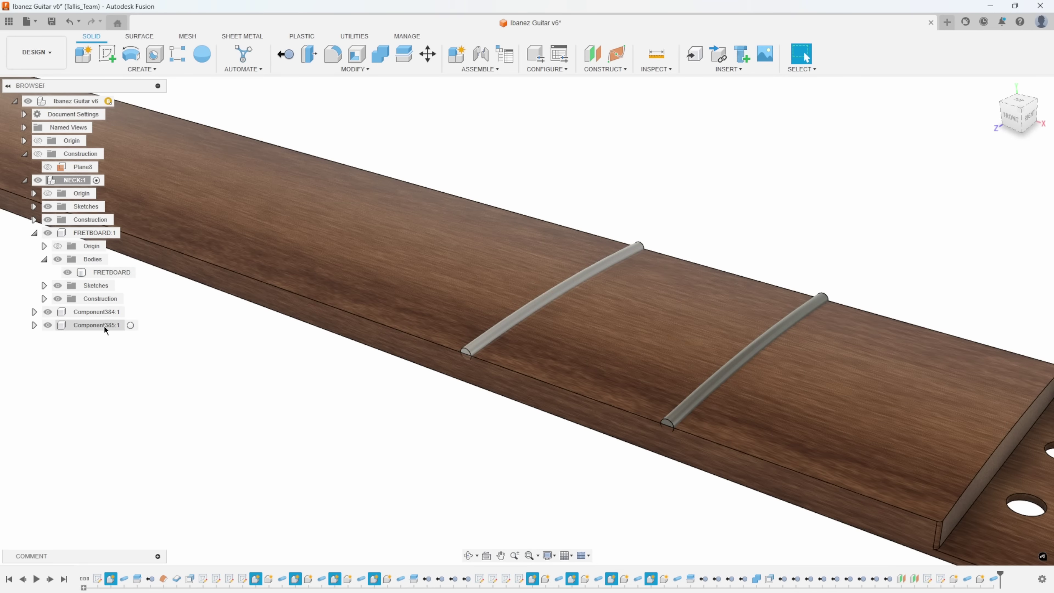
Rename the component of the fret nearest the two-hole ledge as Fret01
left_click(99, 316)
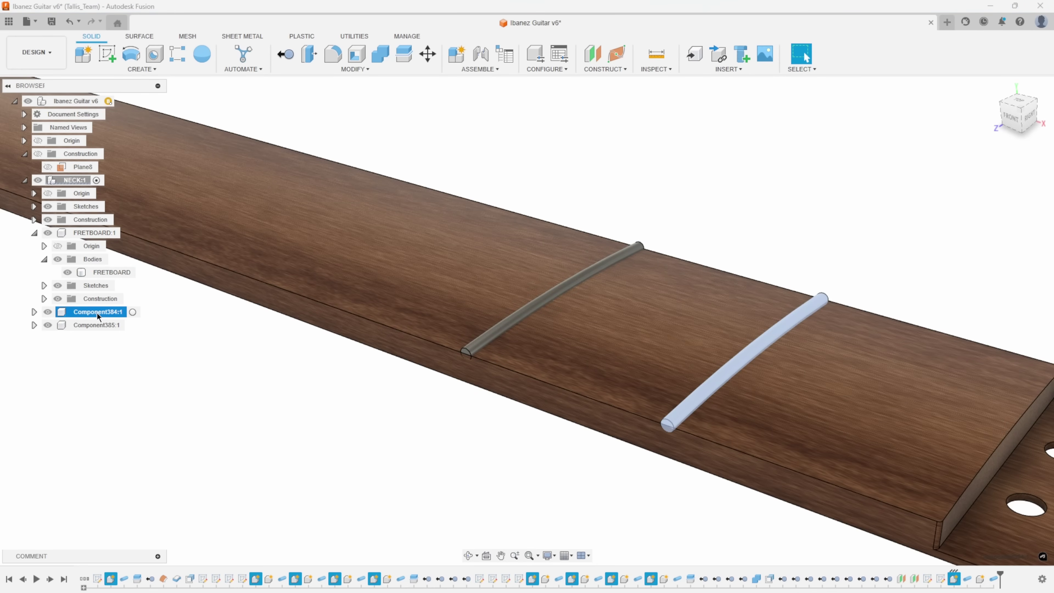
double_click(98, 316)
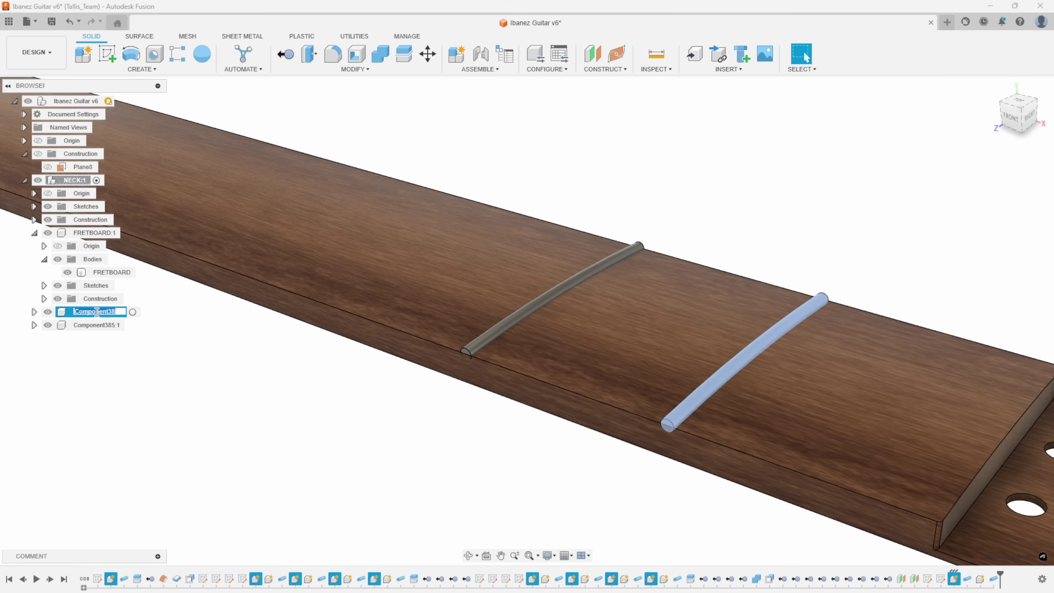
type("Fret01")
key("Return")
Rename the component of the fret farther from the ledge as Fret02 and clear the selection
left_click(88, 325)
double_click(88, 325)
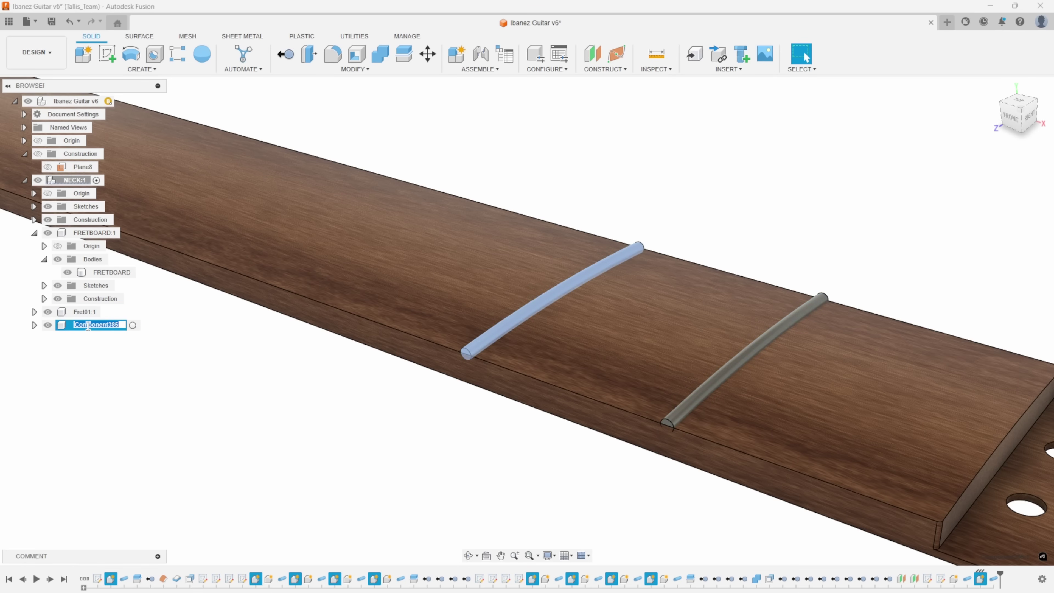
type("Fret02")
key("Return")
left_click(694, 184)
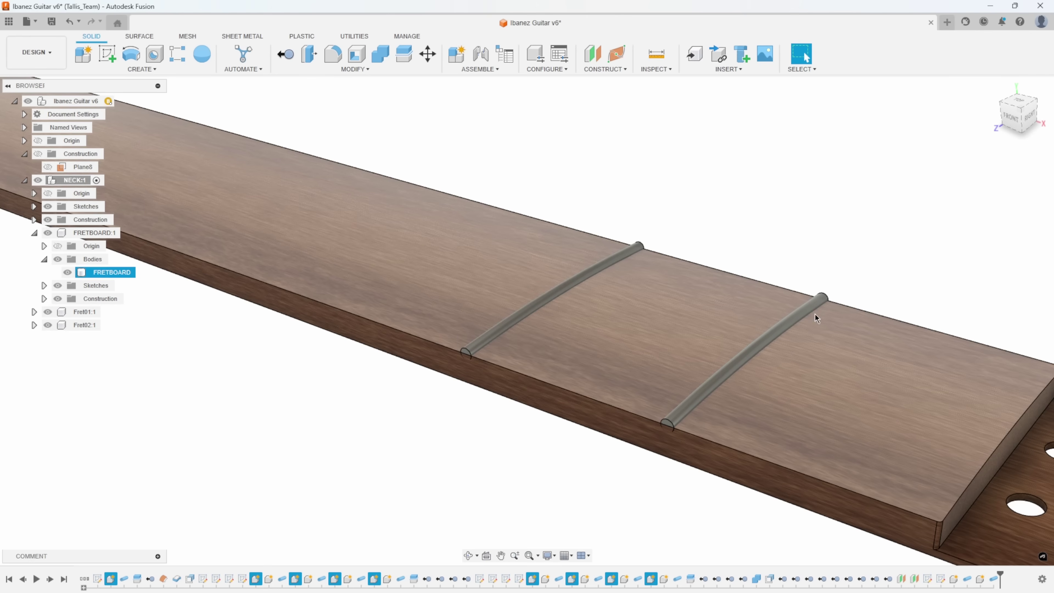
Inspect how the ends of the two fret pipes sit in the fretboard's edge, and clear the selection
middle_click_drag(684, 420, 705, 349, "shift")
scroll(707, 348, "up", 3)
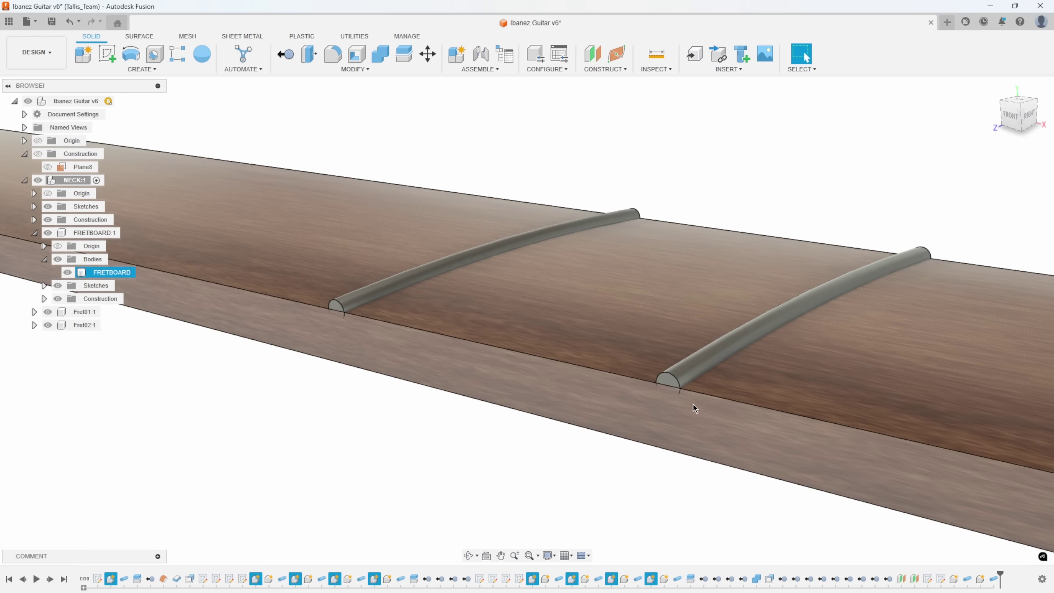
mouse_move(693, 404)
middle_mouse_down("shift")
mouse_move(671, 393)
mouse_move(710, 420)
mouse_move(765, 376)
mouse_move(653, 370)
middle_mouse_up("shift")
mouse_move(730, 352)
middle_mouse_down("shift")
mouse_move(703, 346)
mouse_move(640, 405)
mouse_move(594, 391)
mouse_move(614, 392)
middle_mouse_up("shift")
key("Escape")
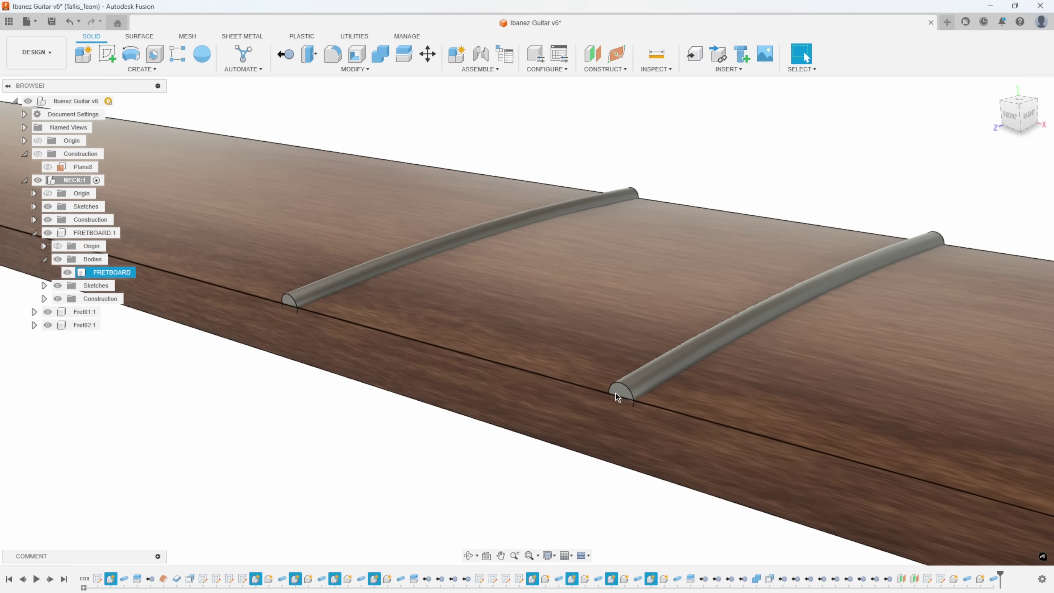
left_click(629, 441)
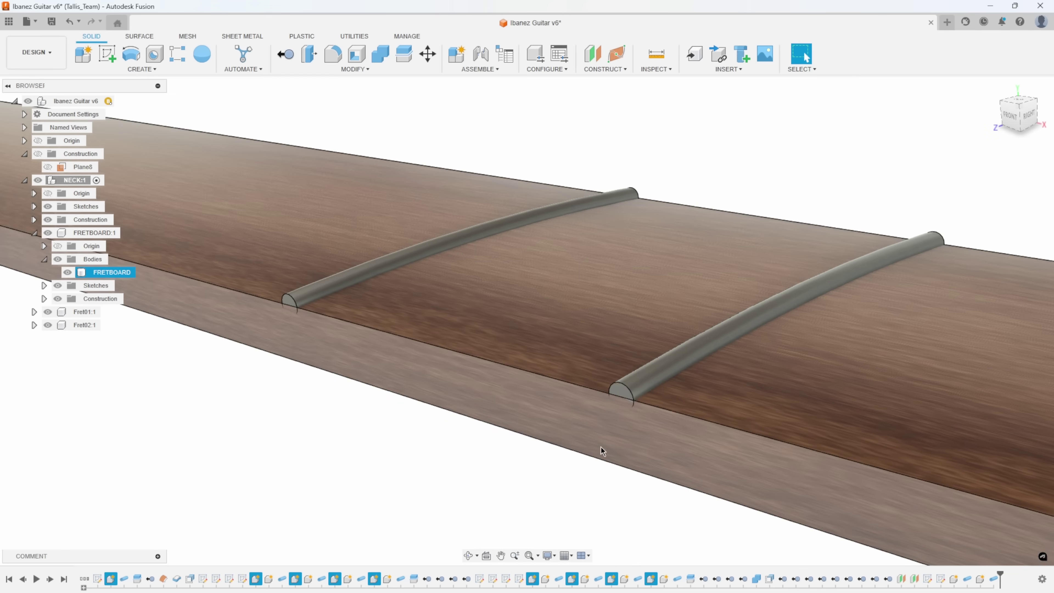
left_click(421, 458)
scroll(433, 437, "down", 1)
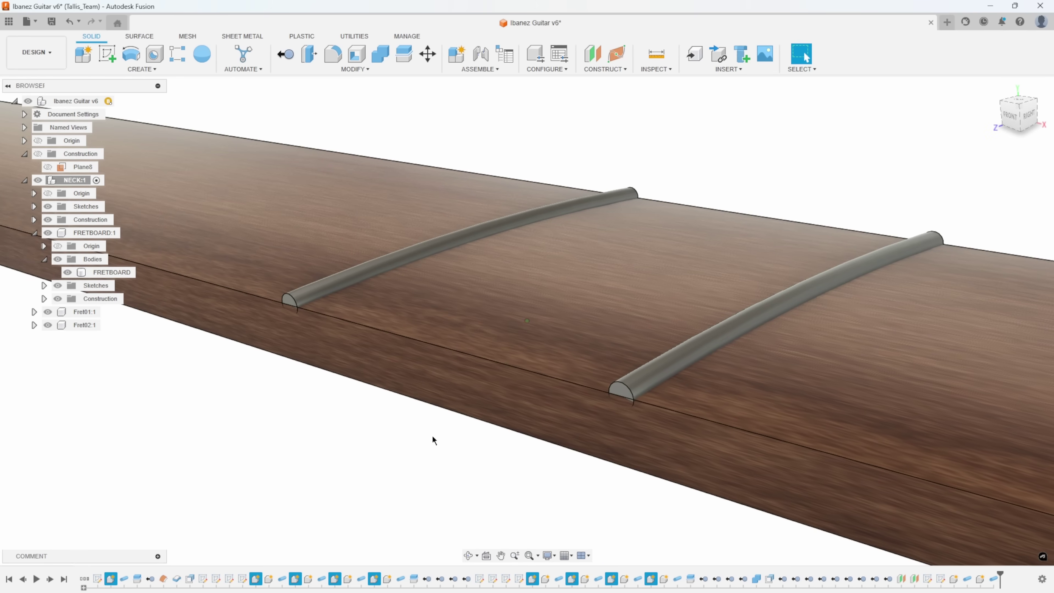
Activate the Fret01 component and split its pipe body with the fretboard's curved top face, with the splitting tool extended
left_click(106, 312)
scroll(349, 422, "down", 1)
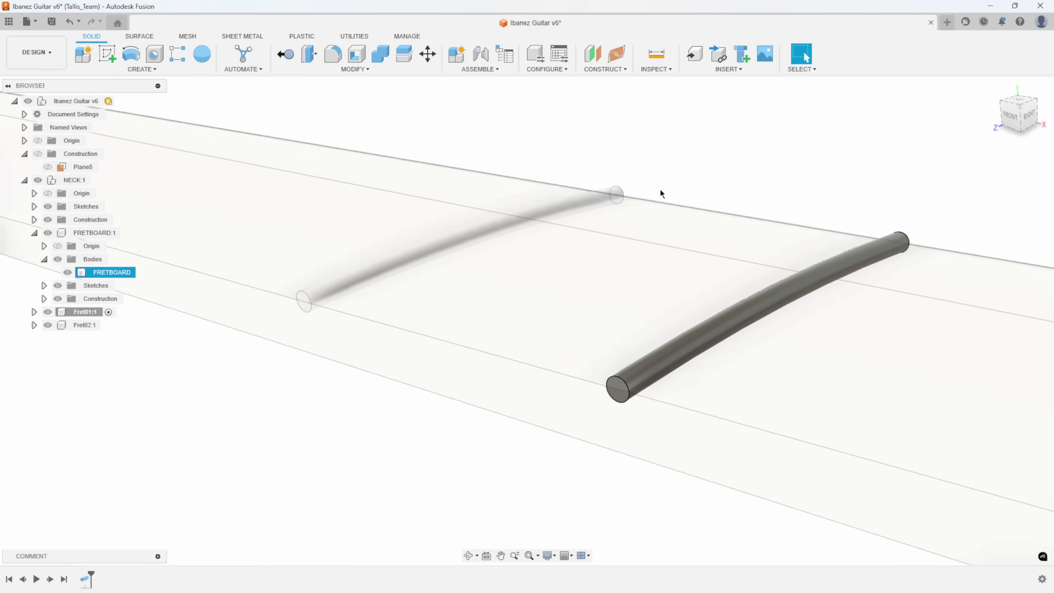
left_click(400, 69)
left_click(316, 192)
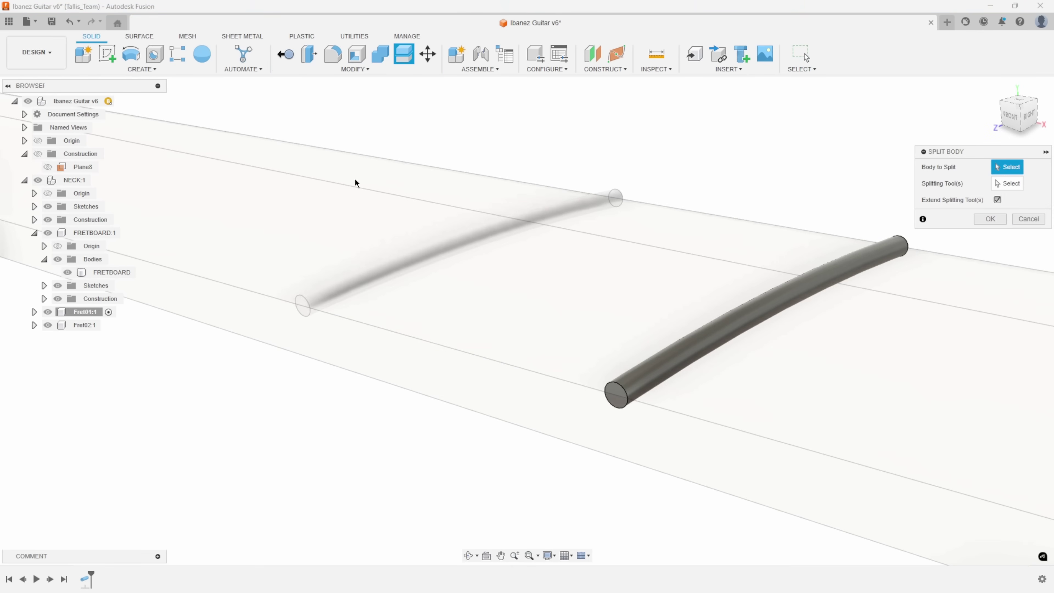
left_click(744, 299)
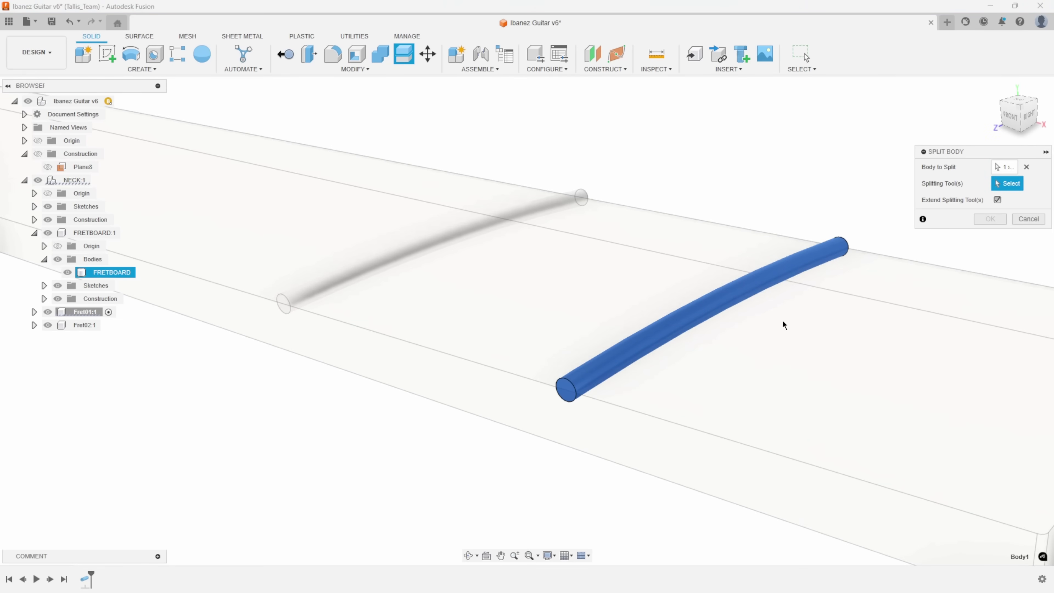
left_click(809, 315)
middle_click_drag(827, 309, 814, 304, "shift")
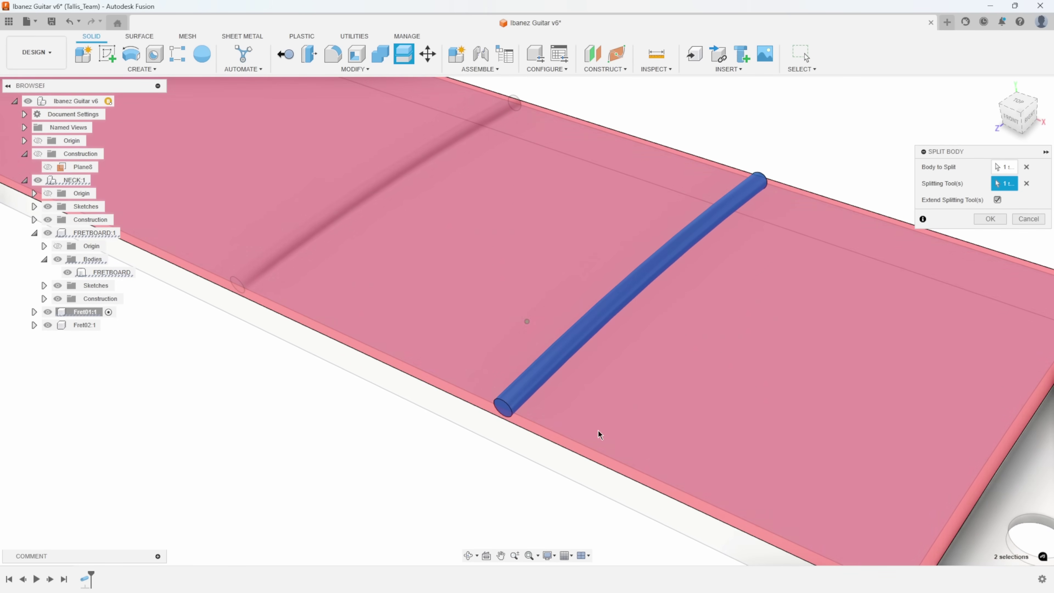
middle_click_drag(598, 430, 952, 226, "shift")
left_click(990, 219)
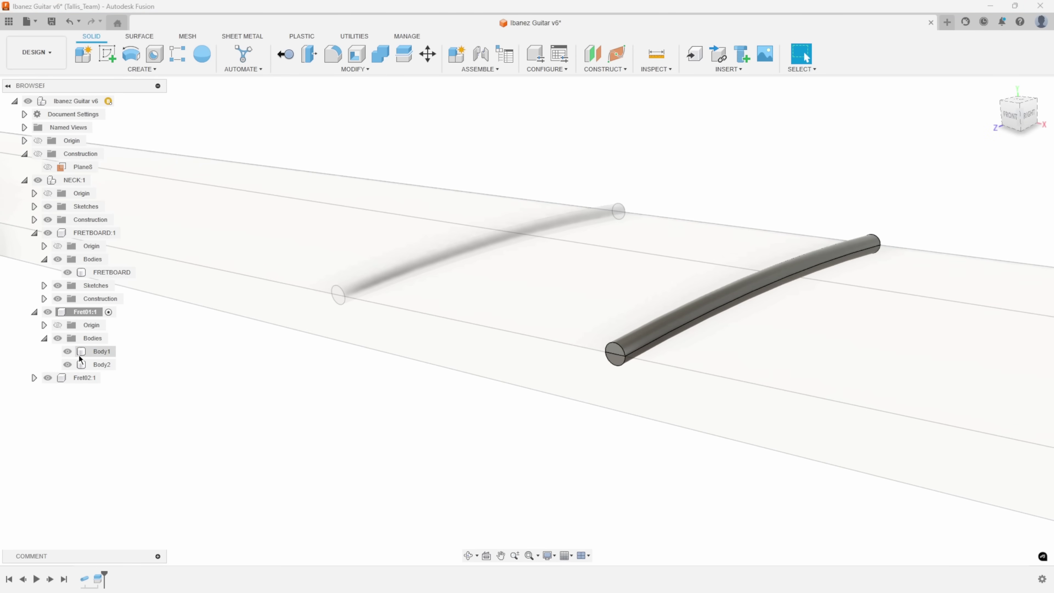
Remove Body1, the lower half of the split pipe, from the Fret01 component
right_click(101, 353)
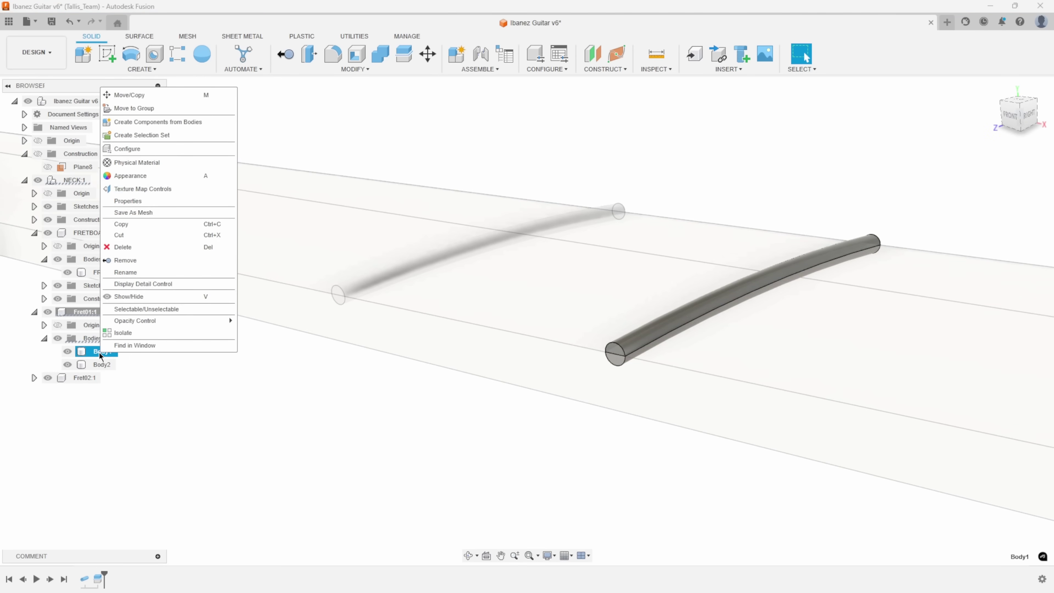
left_click(139, 260)
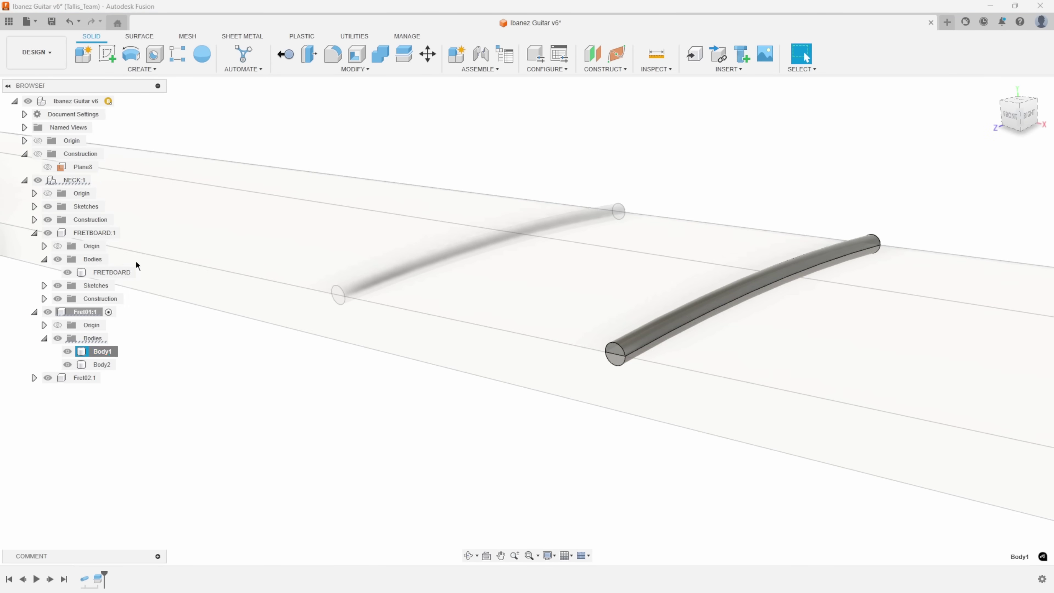
middle_click_drag(356, 478, 620, 312, "shift")
middle_click_drag(947, 230, 220, 395, "shift")
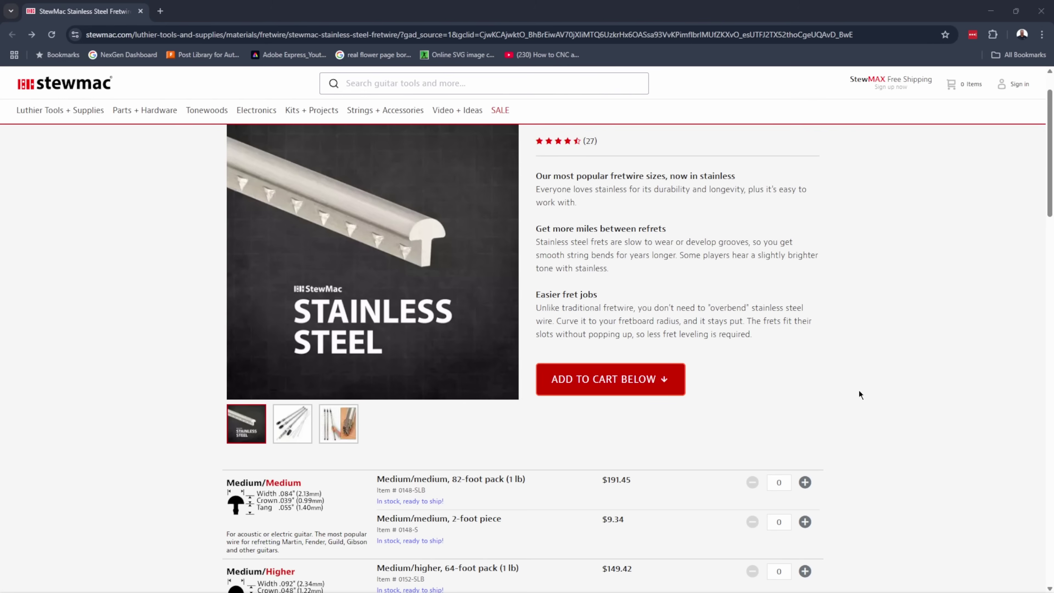
Examine the fretwire's enlarged cross-section on the StewMac product page in the browser, and return to Fusion
mouse_move(338, 308)
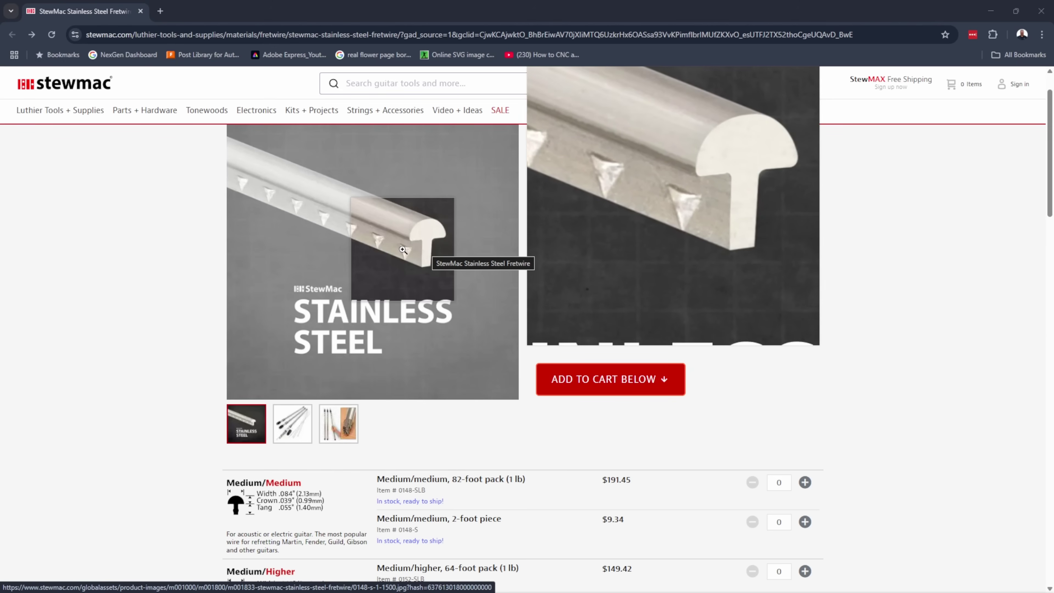
left_click(992, 11)
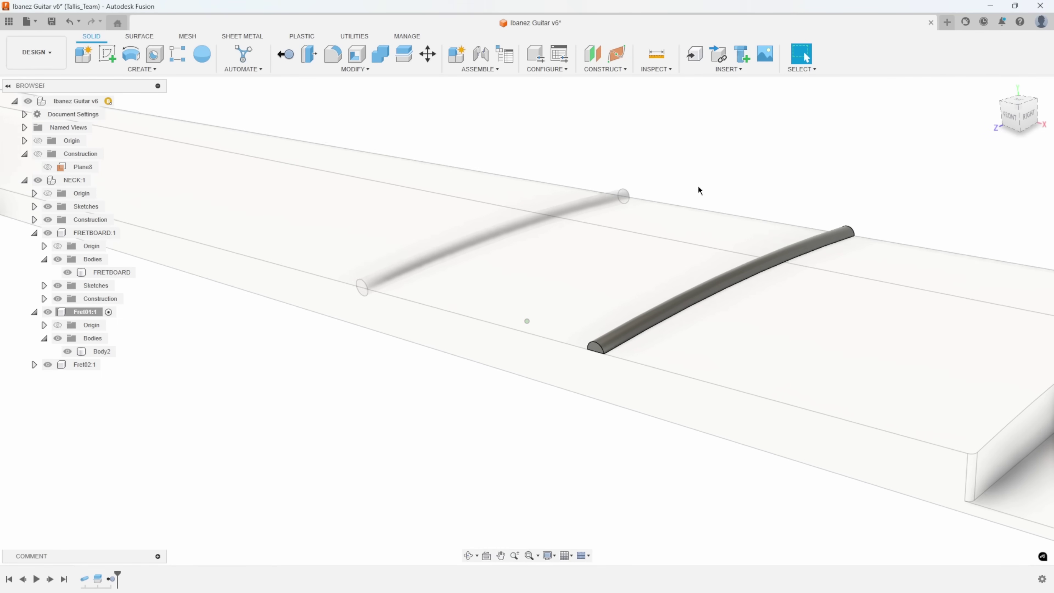
Hide the FRETBOARD component to expose the underside of the half-round fret
scroll(595, 364, "up", 5)
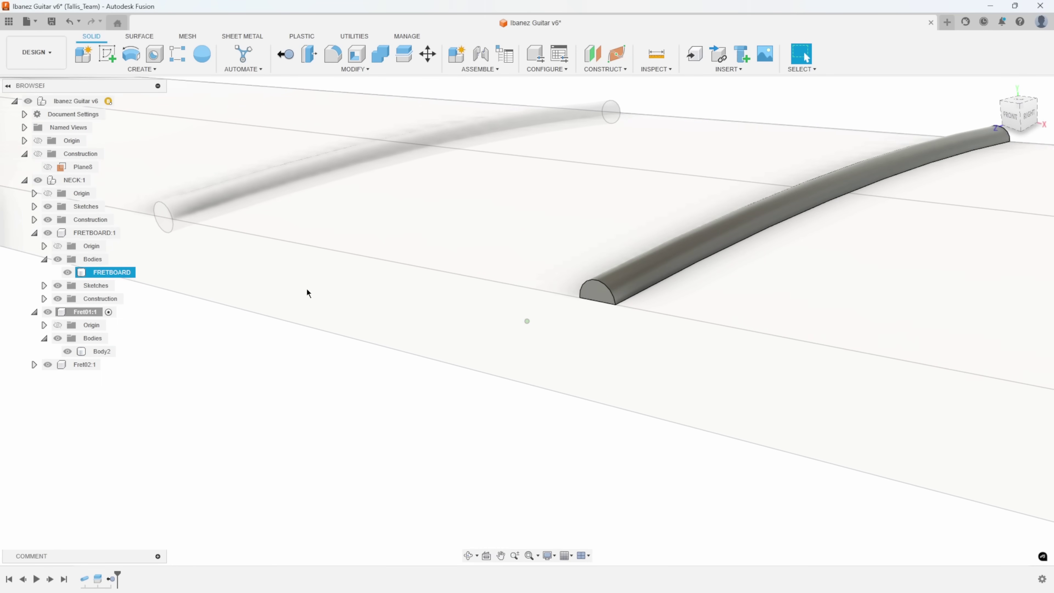
scroll(306, 294, "down", 1)
left_click(47, 232)
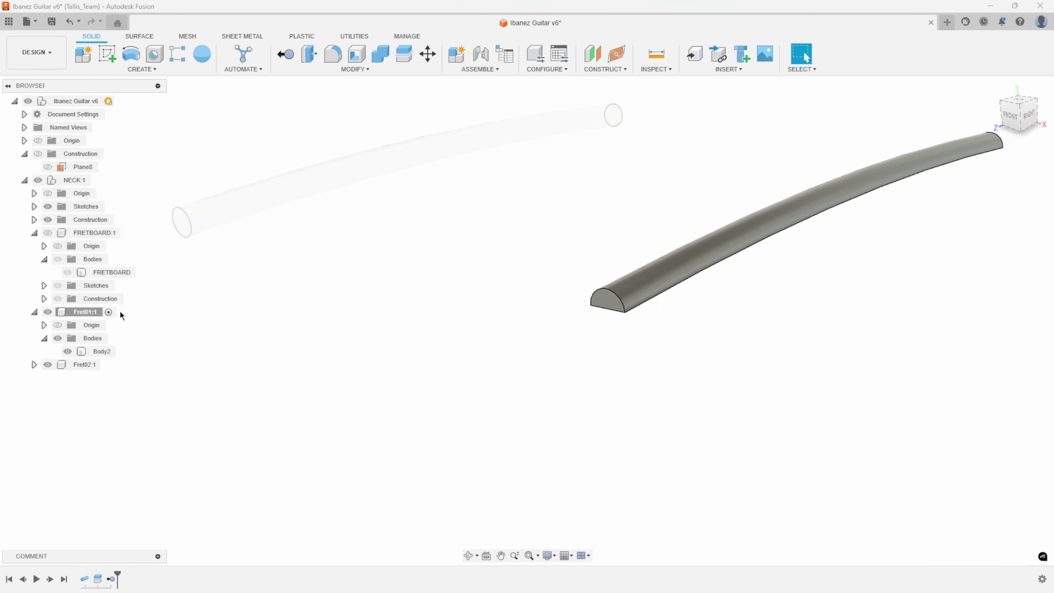
middle_click_drag(532, 398, 604, 285, "shift")
scroll(602, 281, "up", 1)
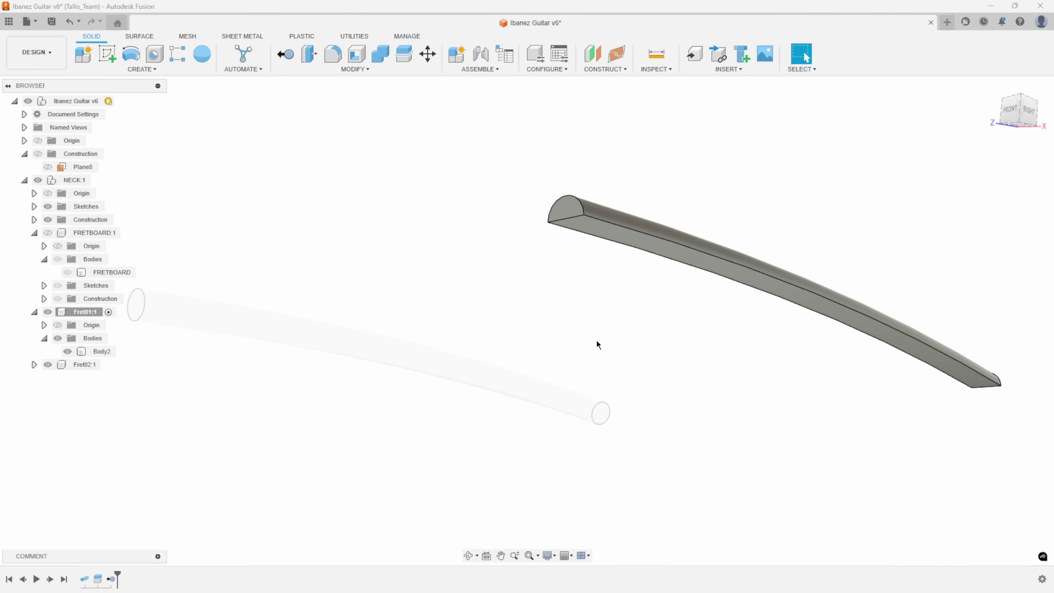
scroll(596, 340, "up", 3)
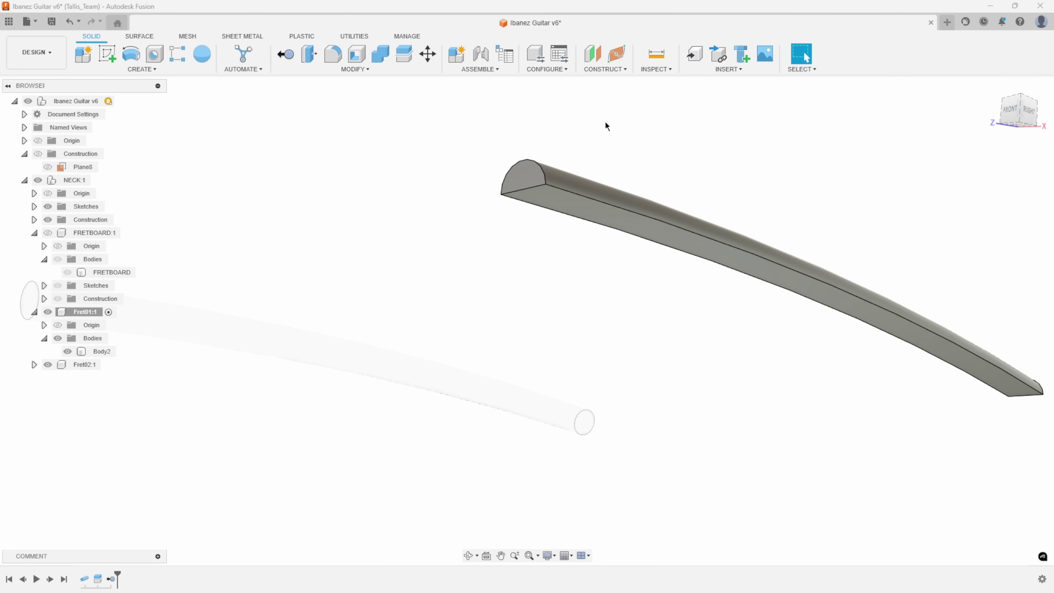
middle_click_drag(612, 130, 494, 158)
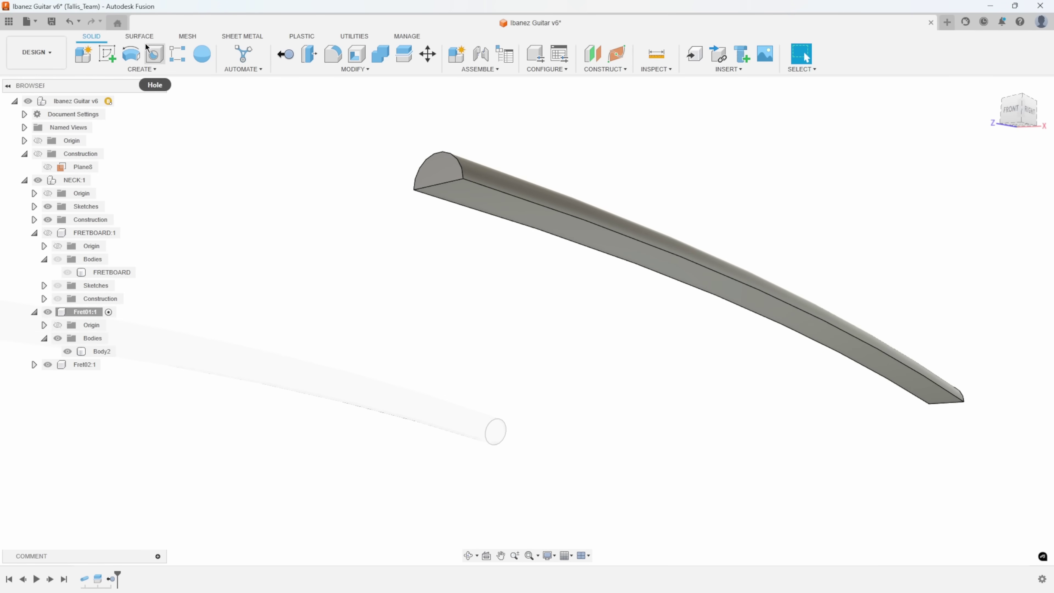
Offset the fret's flat underside face by 0.00 in as a new surface body
left_click(142, 36)
left_click(151, 70)
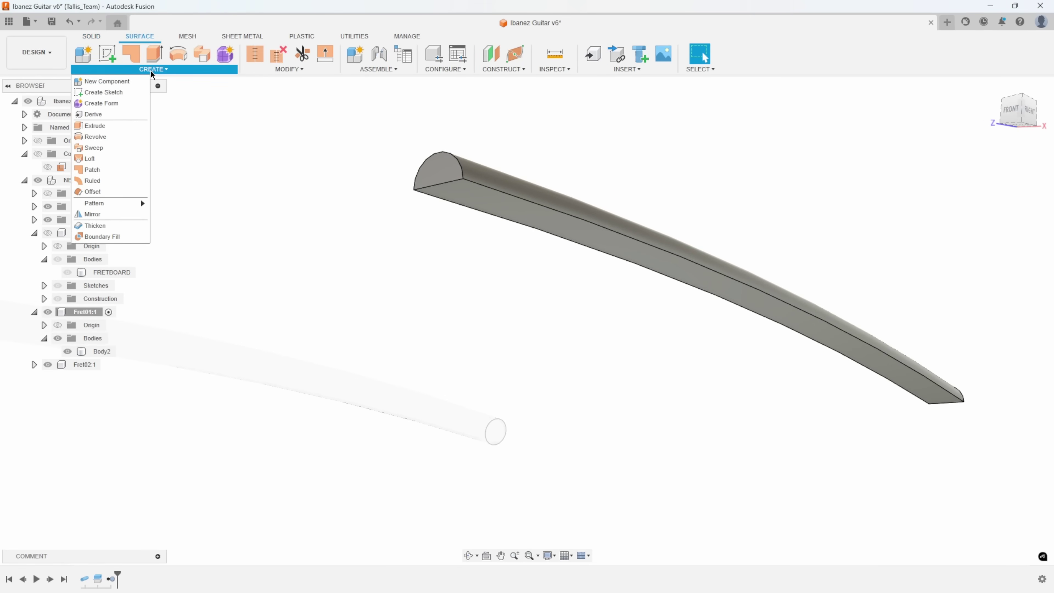
left_click(100, 192)
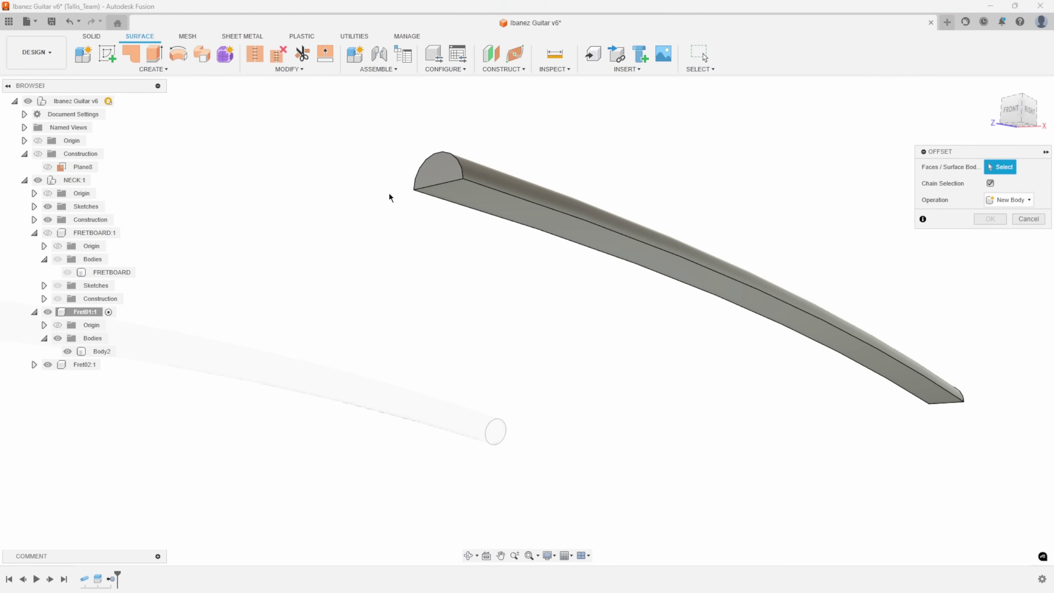
left_click(467, 194)
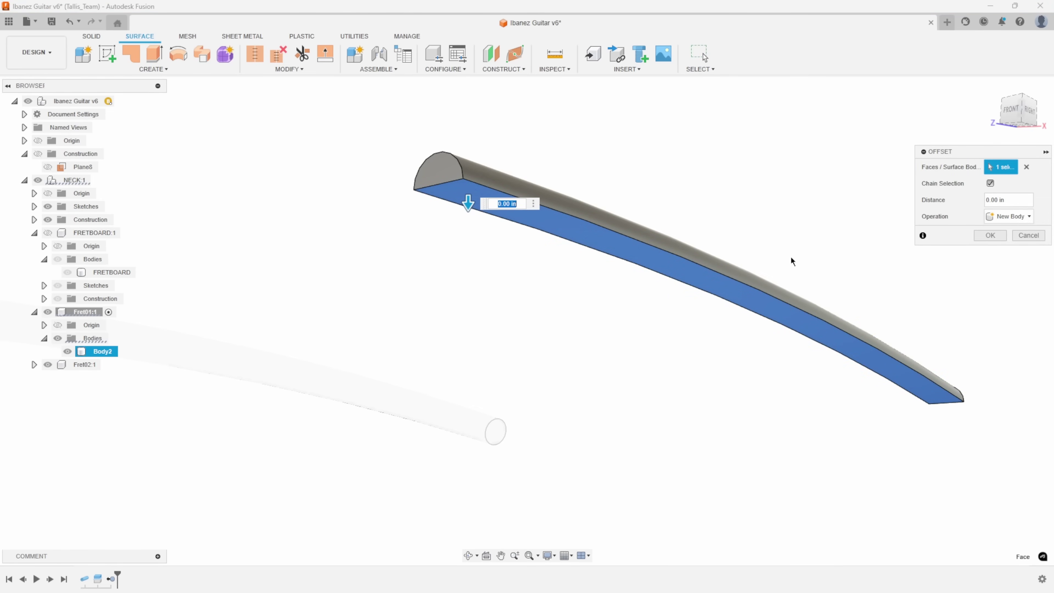
left_click(990, 236)
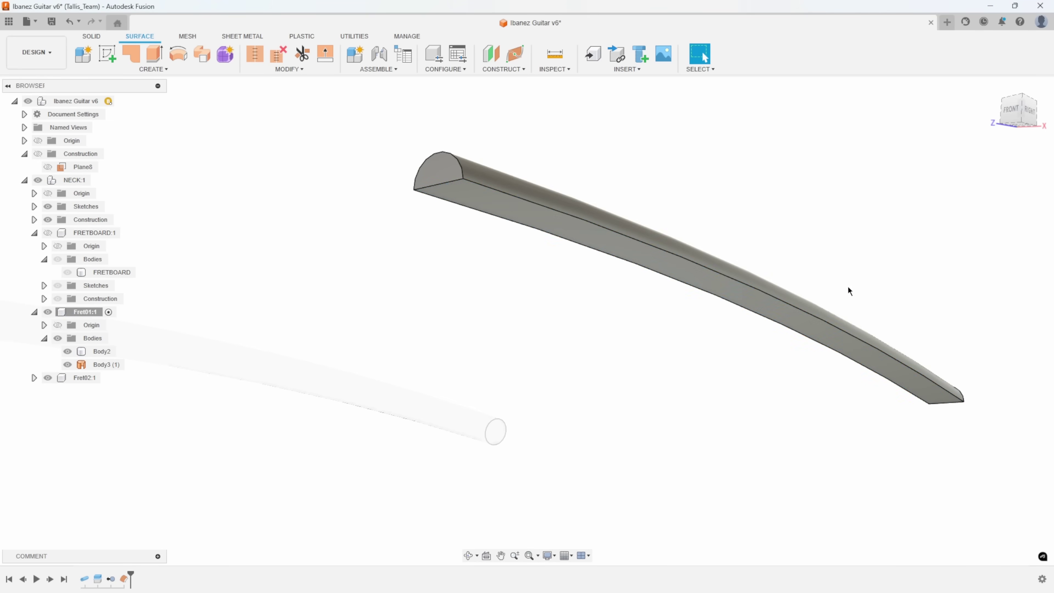
Toggle the visibility of Body2 to inspect the offset surface on its own, leaving Body2 shown
left_click(68, 351)
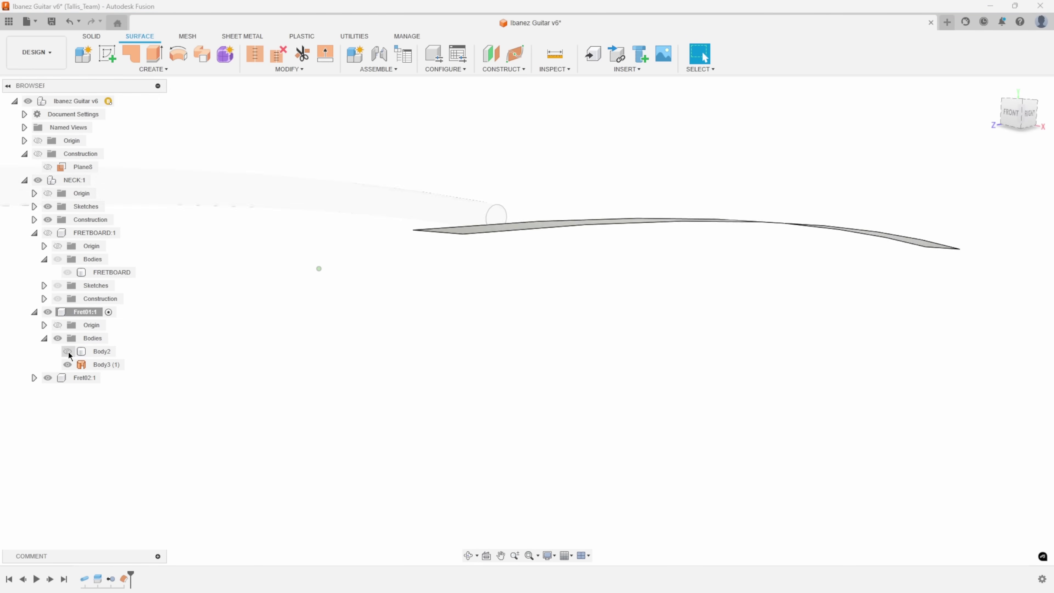
left_click(67, 352)
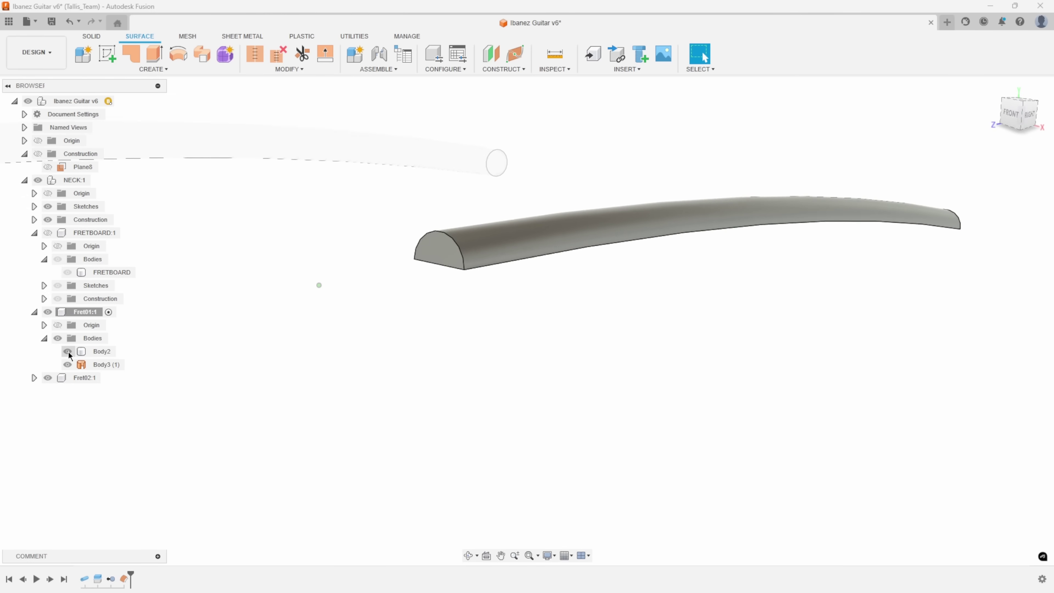
left_click(67, 351)
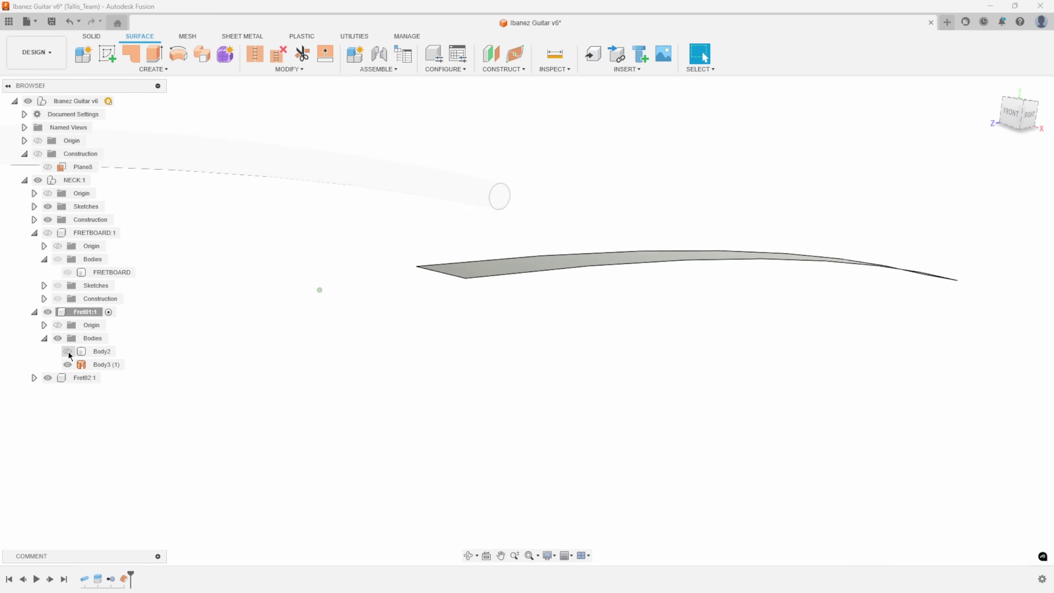
left_click(67, 351)
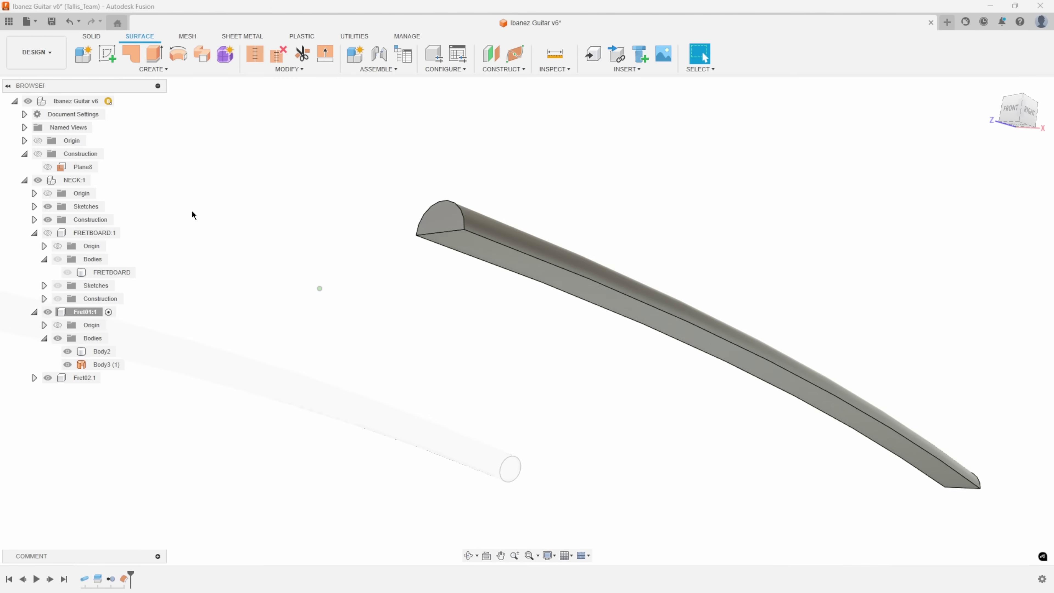
Thicken the offset surface beneath the fret by 0.05 in, away from the crown on one side, as a new body
left_click(92, 36)
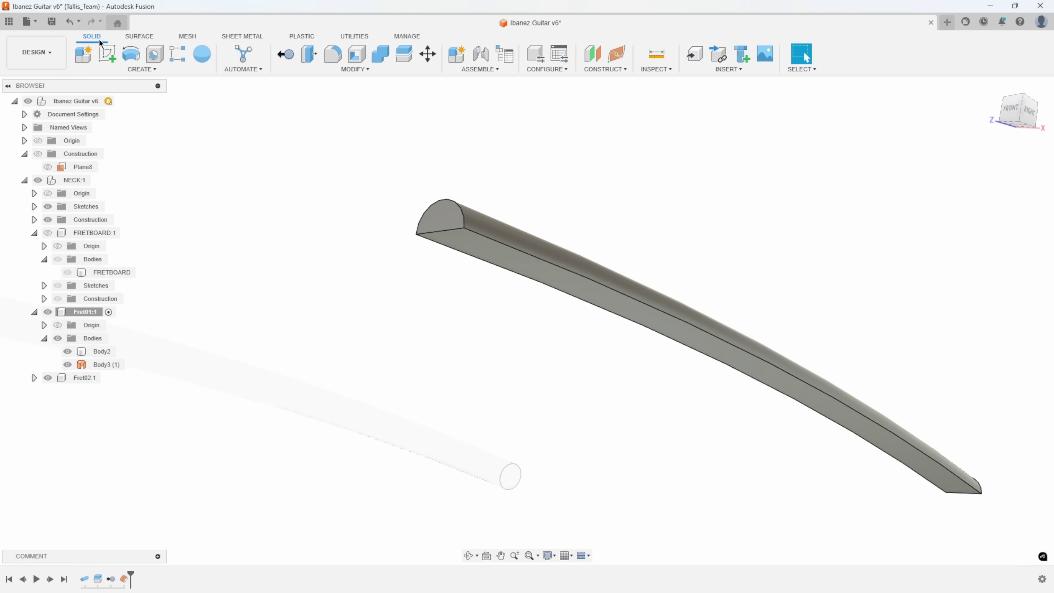
left_click(148, 71)
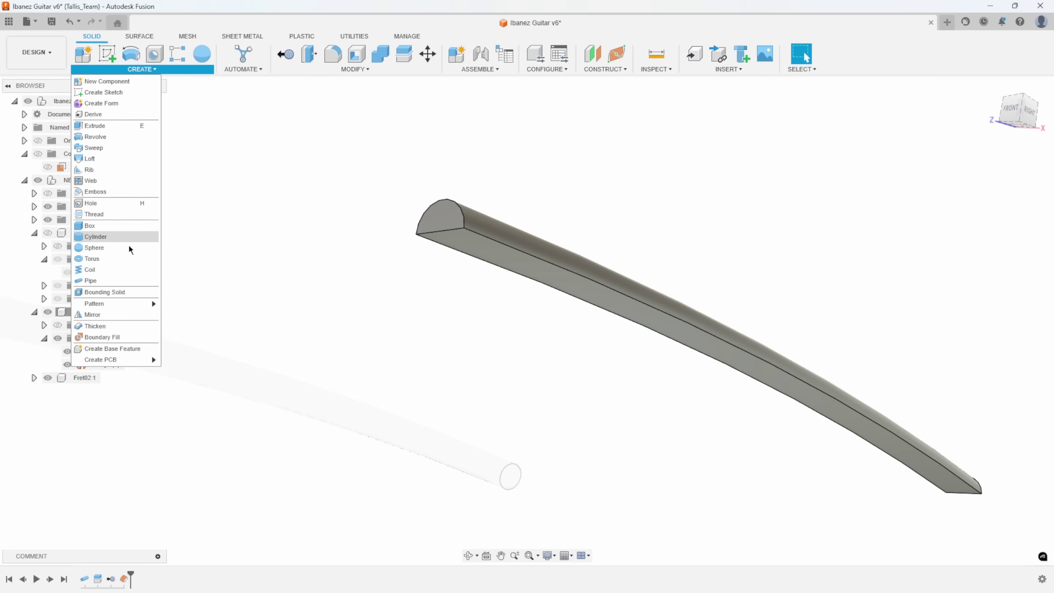
left_click(112, 326)
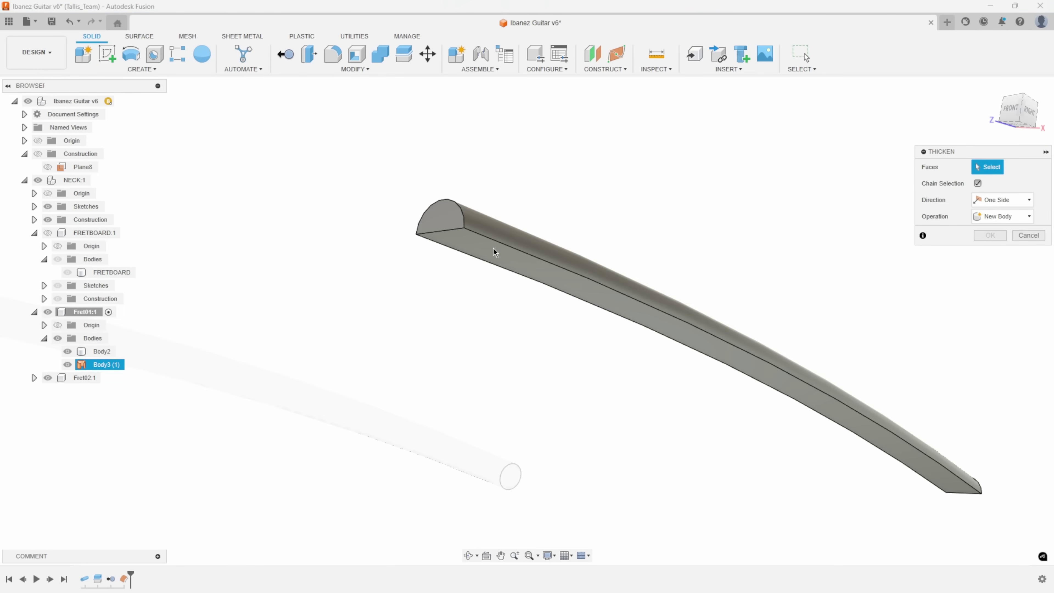
left_click(501, 262)
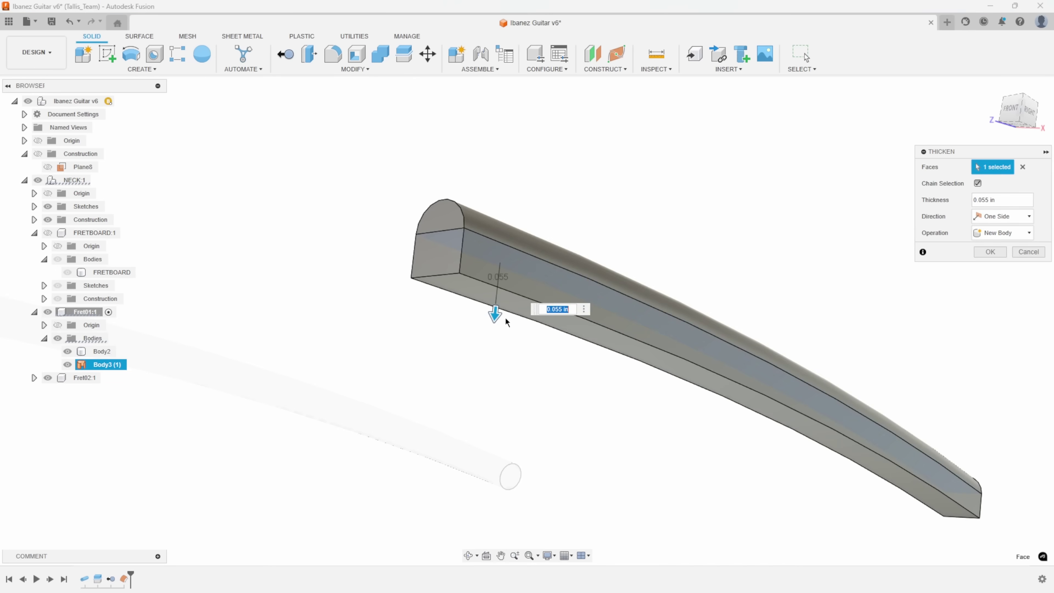
middle_click_drag(570, 365, 475, 268, "shift")
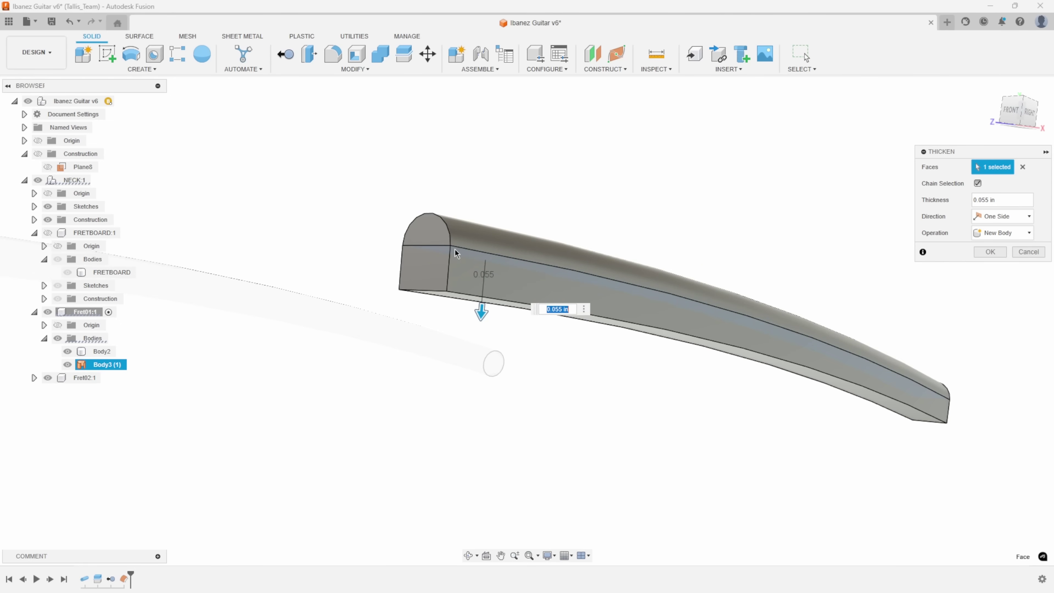
mouse_move(482, 314)
left_mouse_down()
mouse_move(485, 291)
mouse_move(486, 332)
mouse_move(484, 293)
mouse_move(500, 319)
left_mouse_up()
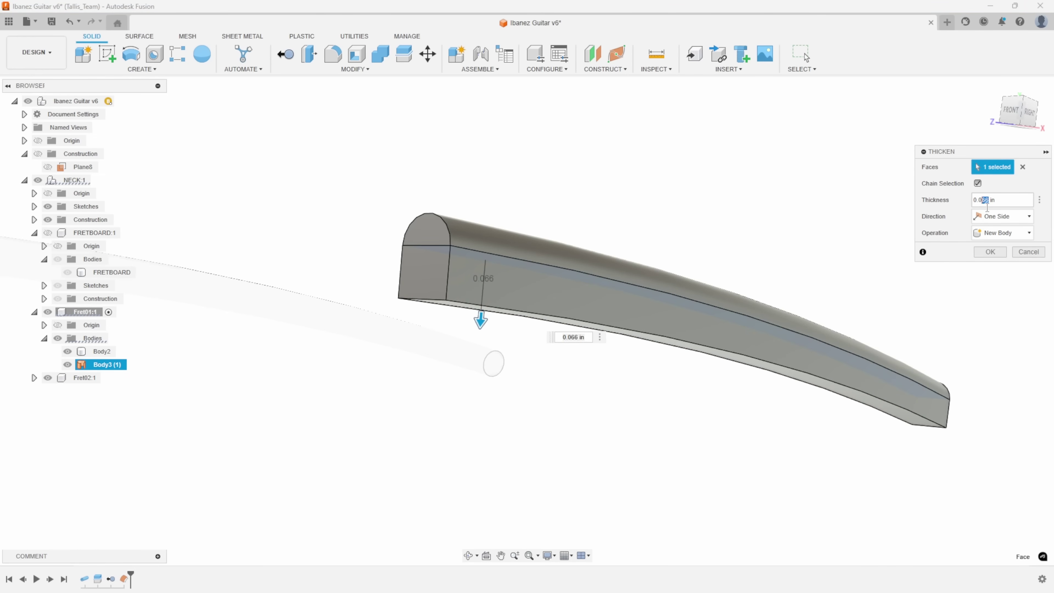
type("5")
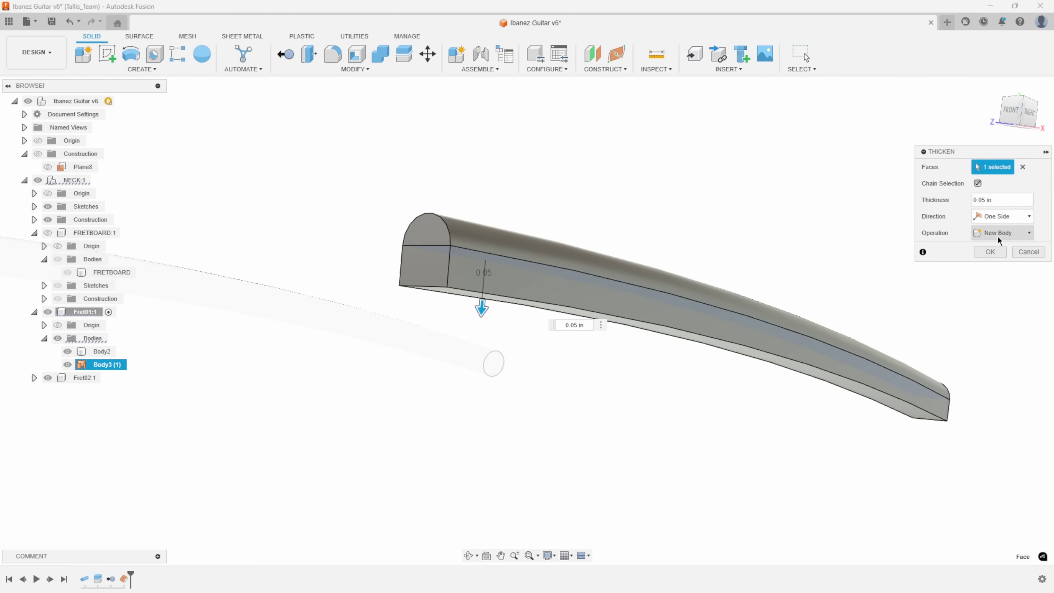
left_click(989, 252)
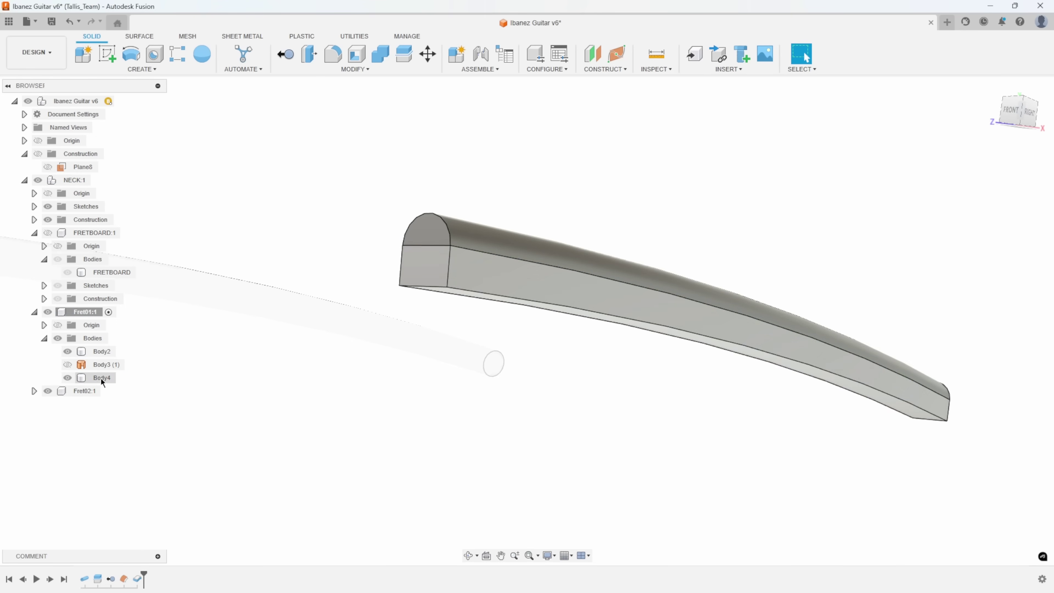
Offset the four side faces of the tang body beneath the fret inward by -0.03 in
middle_click_drag(380, 233, 433, 204, "shift")
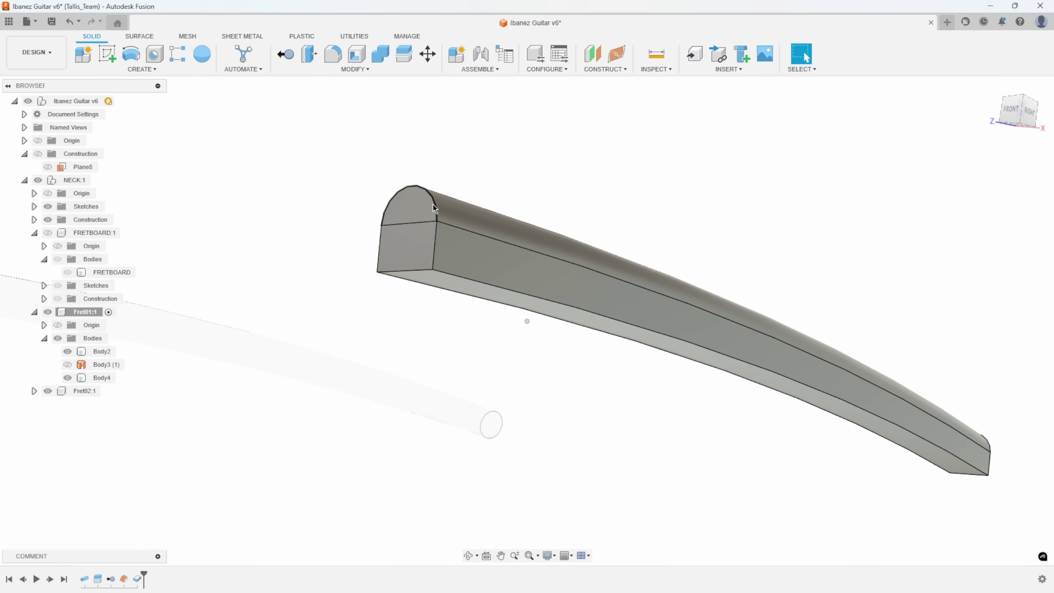
left_click(461, 260)
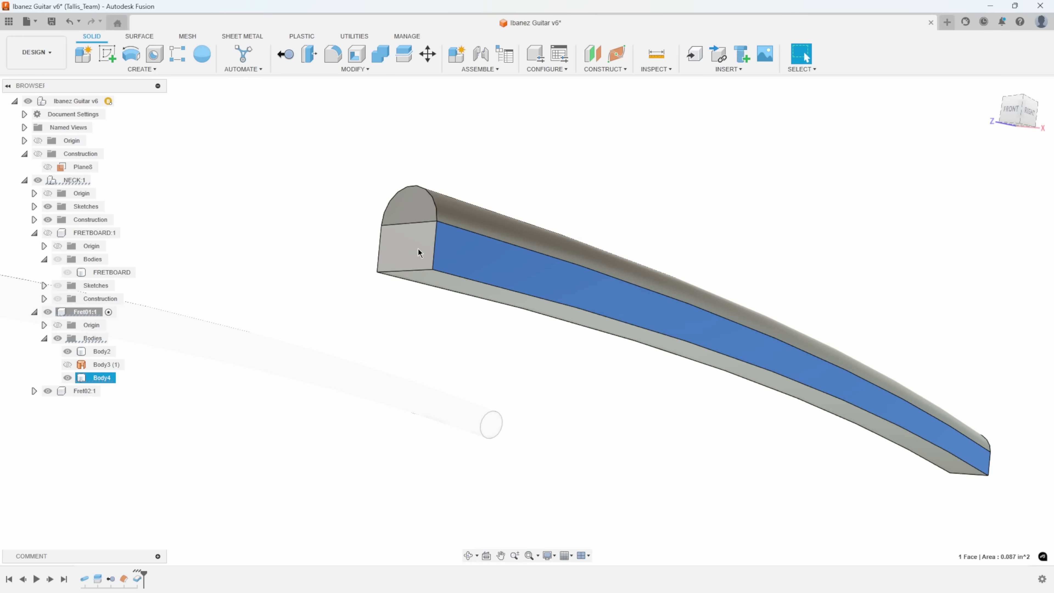
left_click(417, 248, "ctrl")
middle_click_drag(500, 291, 543, 277, "shift")
left_click(550, 281, "ctrl")
middle_click_drag(446, 307, 467, 328, "shift")
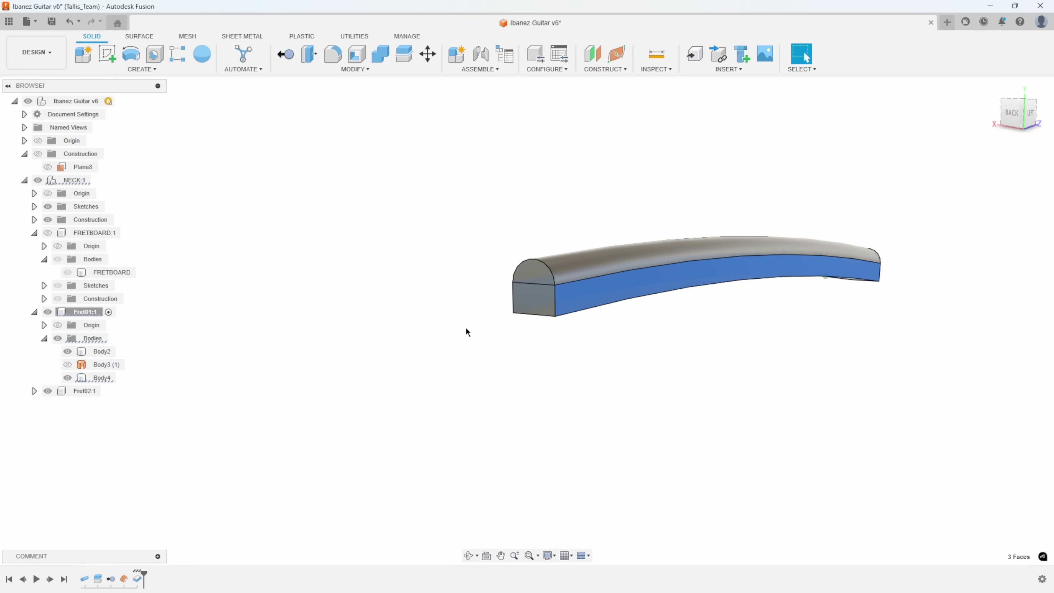
right_click(542, 297)
left_click(586, 285)
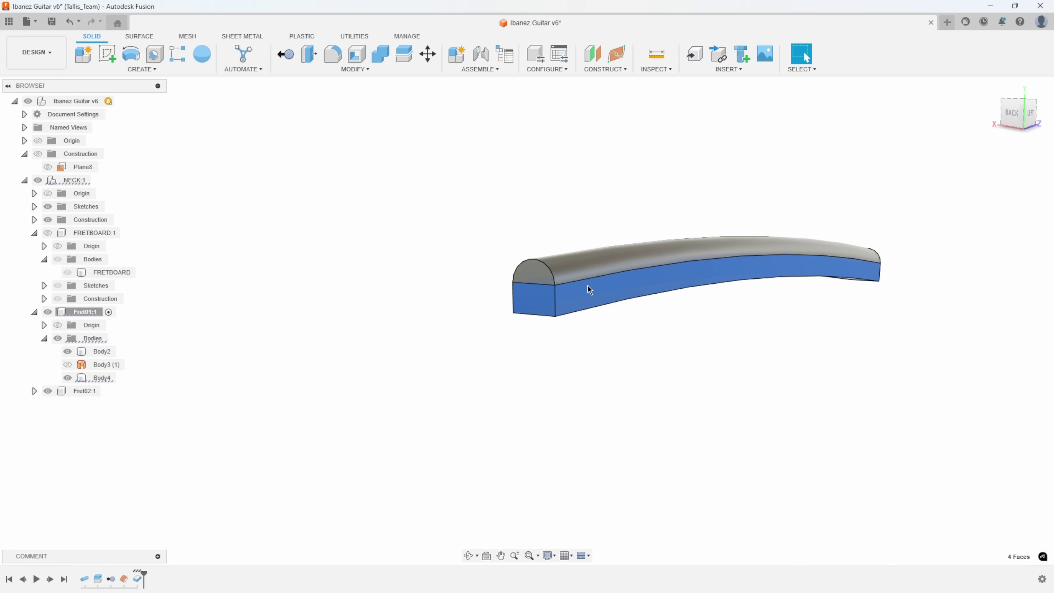
middle_click_drag(587, 286, 486, 239, "shift")
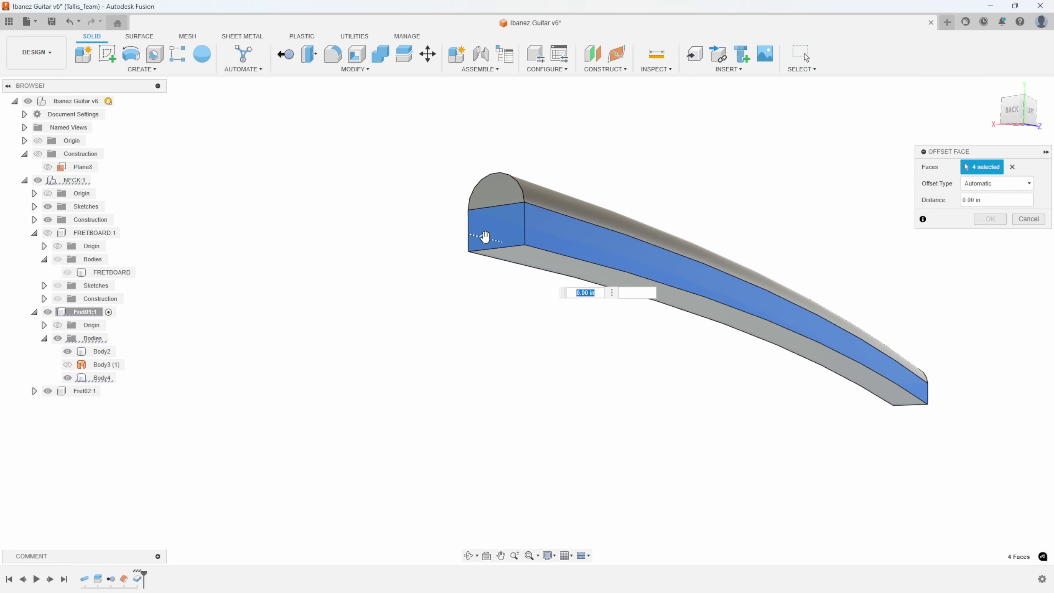
left_click_drag(482, 235, 498, 241)
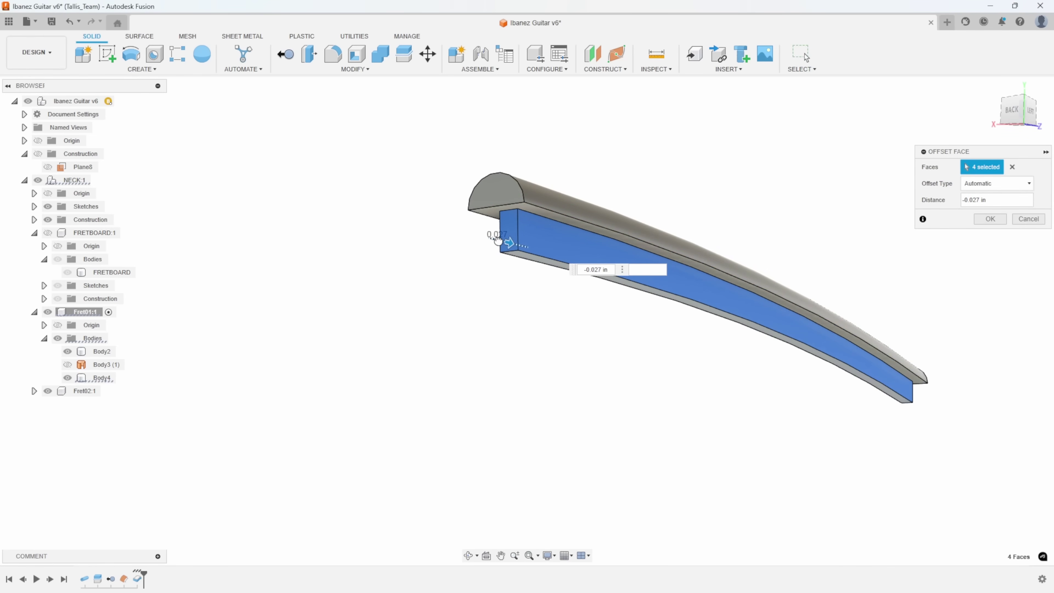
middle_click_drag(494, 231, 937, 211, "shift")
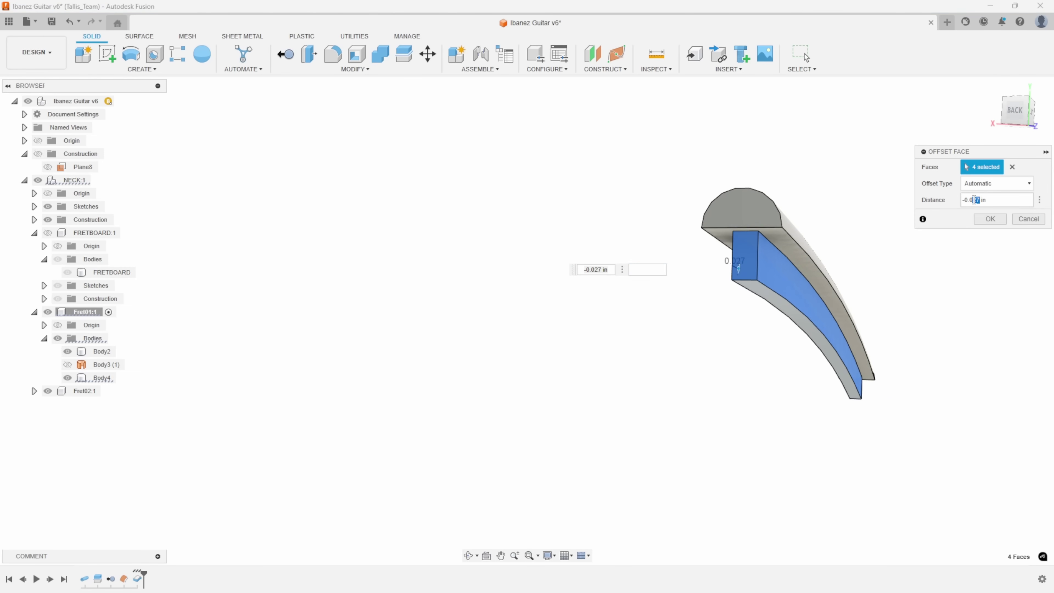
type("3")
middle_click_drag(802, 316, 447, 297, "shift")
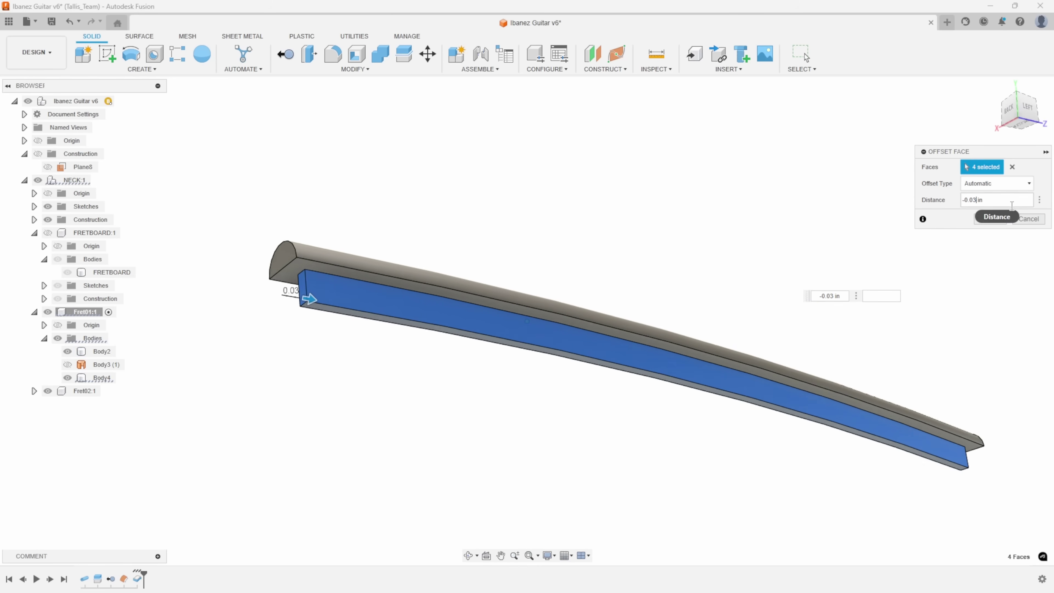
left_click(990, 220)
middle_click_drag(317, 293, 348, 294, "shift")
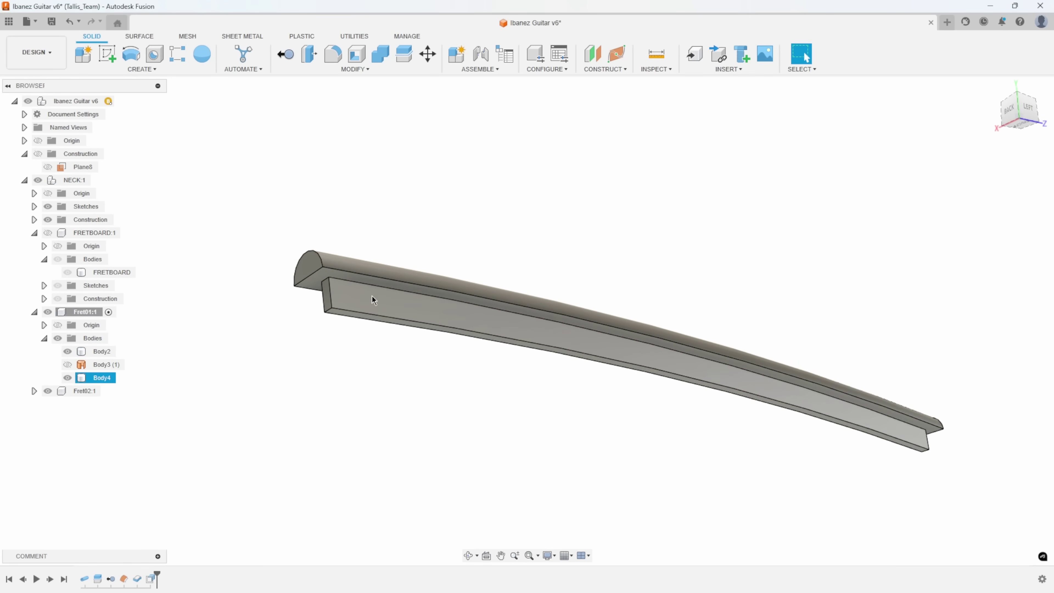
Show the FRETBOARD component again around the crown and tang of the first fret
middle_click_drag(757, 398, 386, 330, "shift")
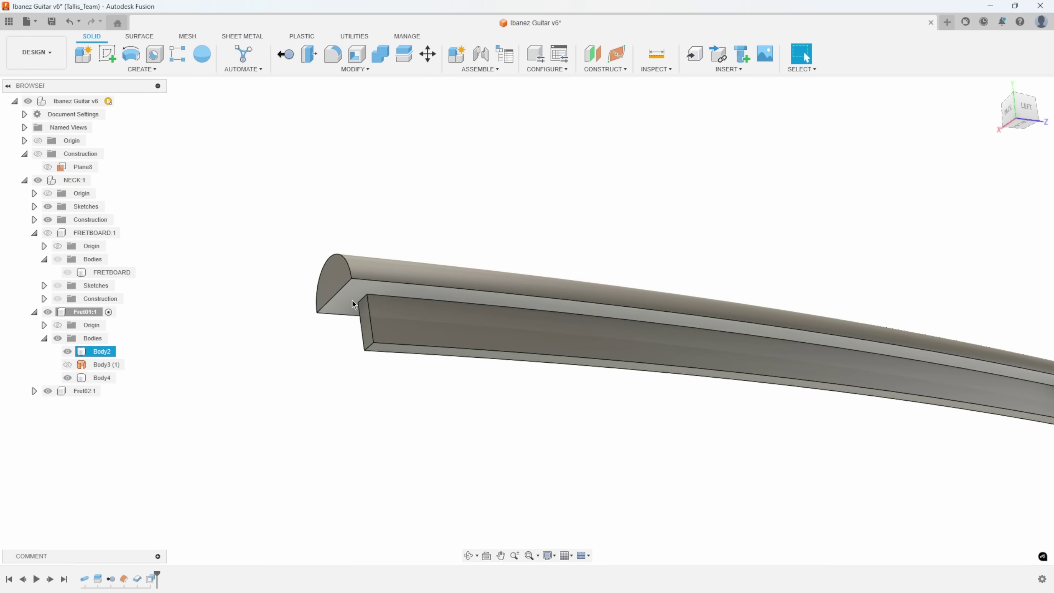
middle_click_drag(345, 297, 152, 293, "shift")
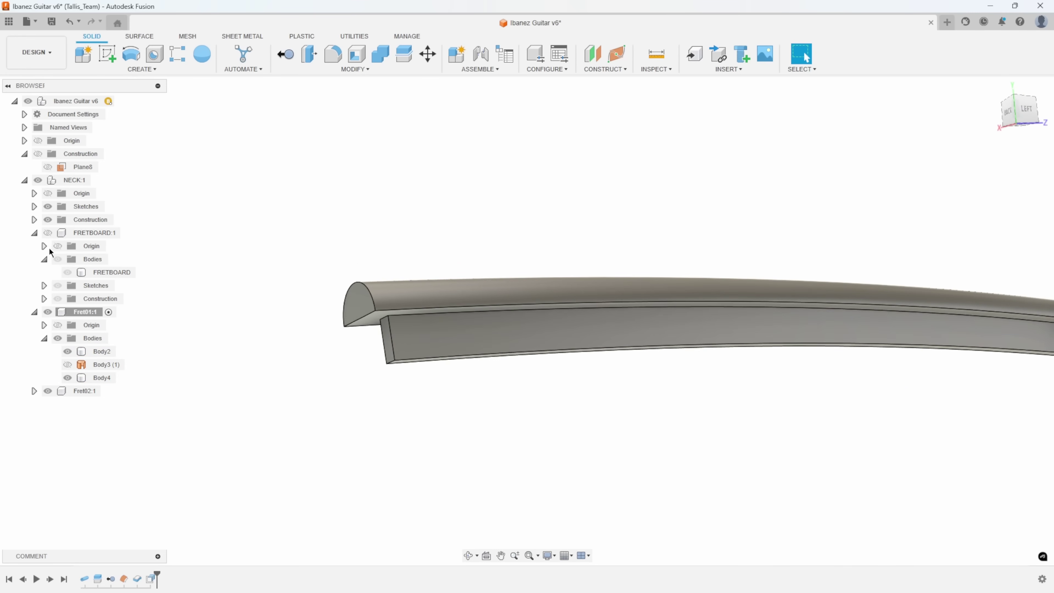
left_click(47, 233)
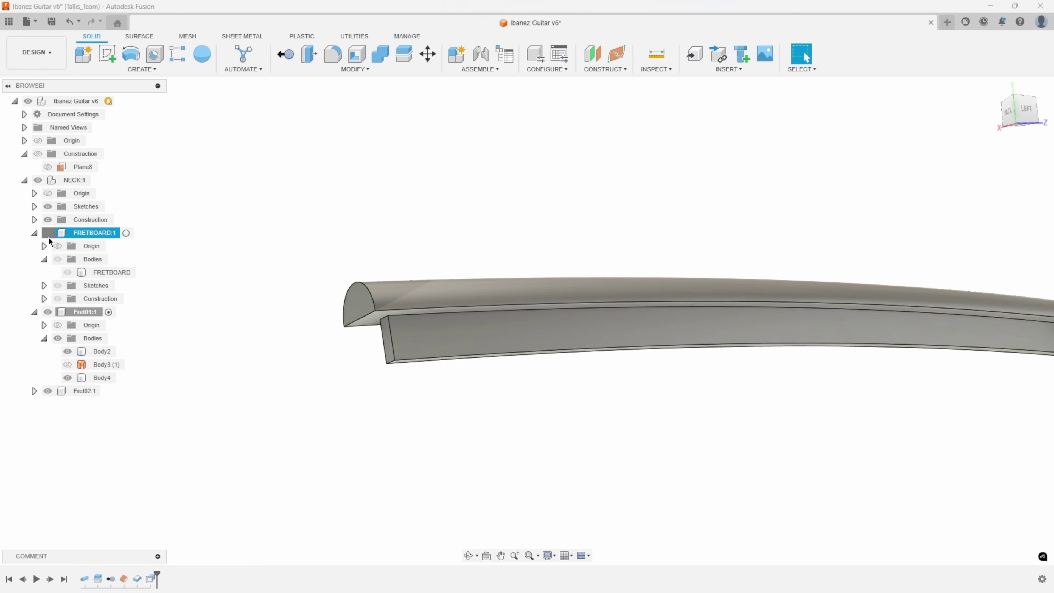
Examine how the first fret's crown and tang sit within the fretboard, from the nut end and along the neck
middle_click_drag(253, 272, 372, 370, "shift")
scroll(407, 362, "down", 4)
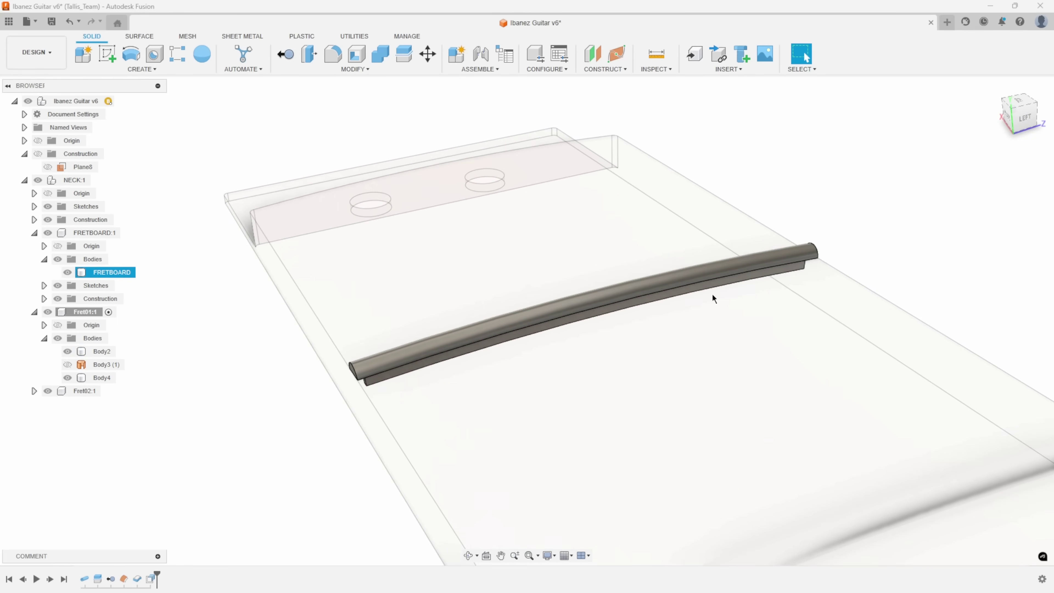
middle_click_drag(402, 362, 371, 368, "shift")
scroll(415, 357, "down", 10)
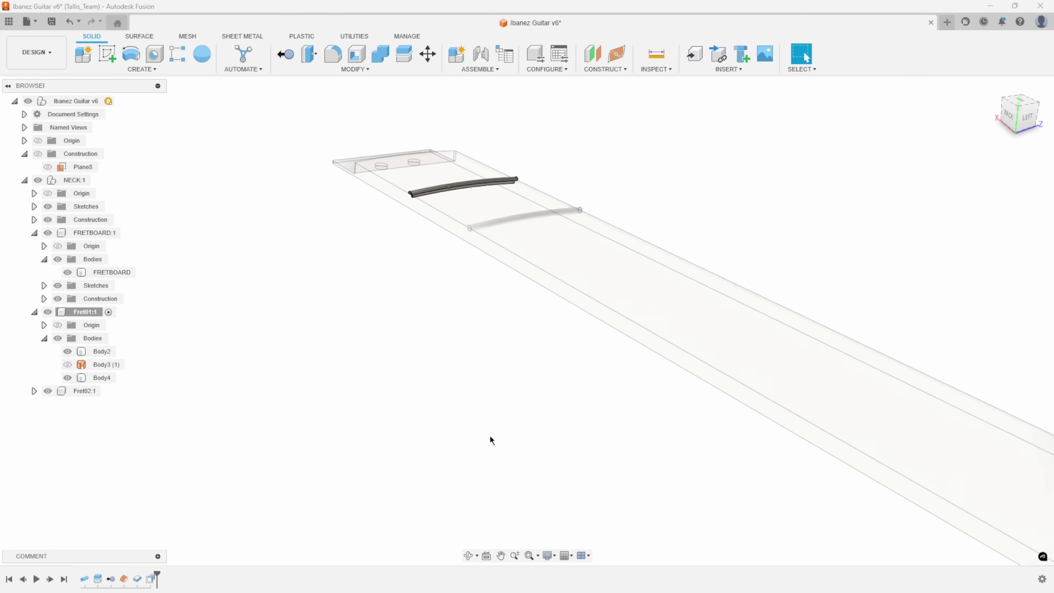
scroll(782, 412, "up", 10)
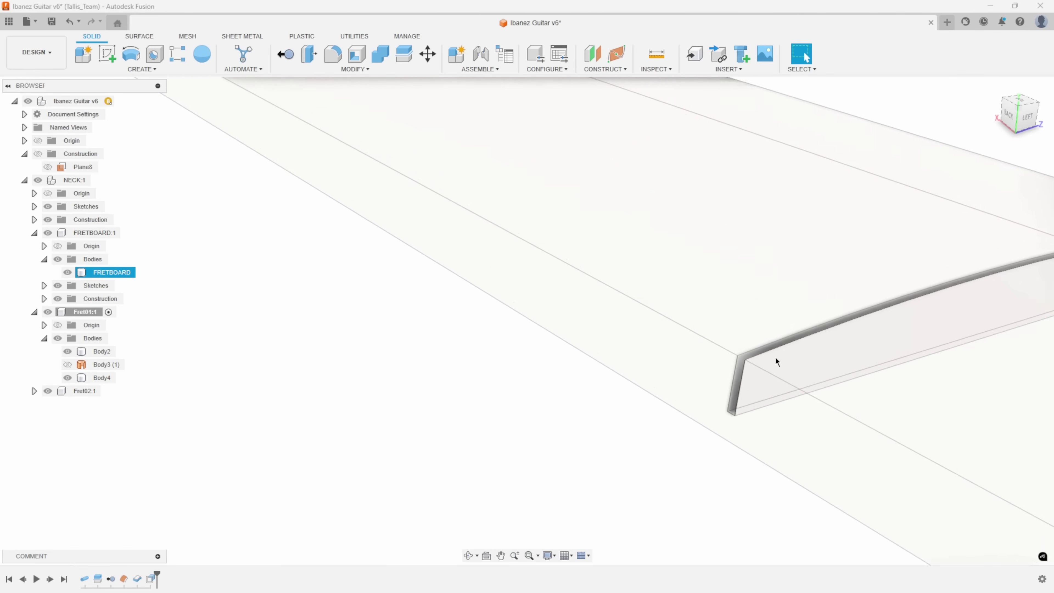
scroll(697, 399, "down", 10)
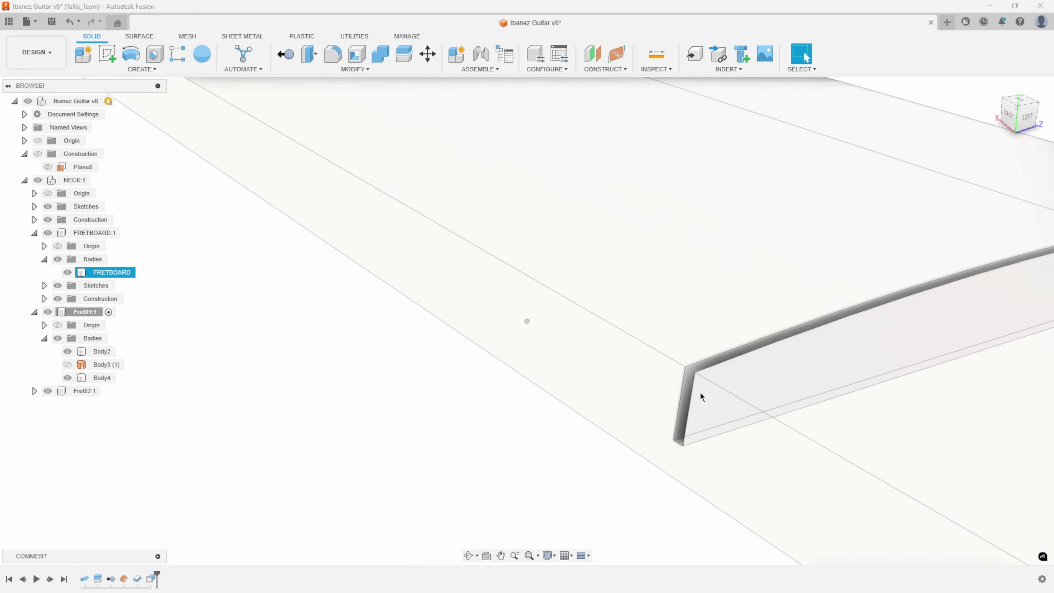
scroll(262, 191, "up", 5)
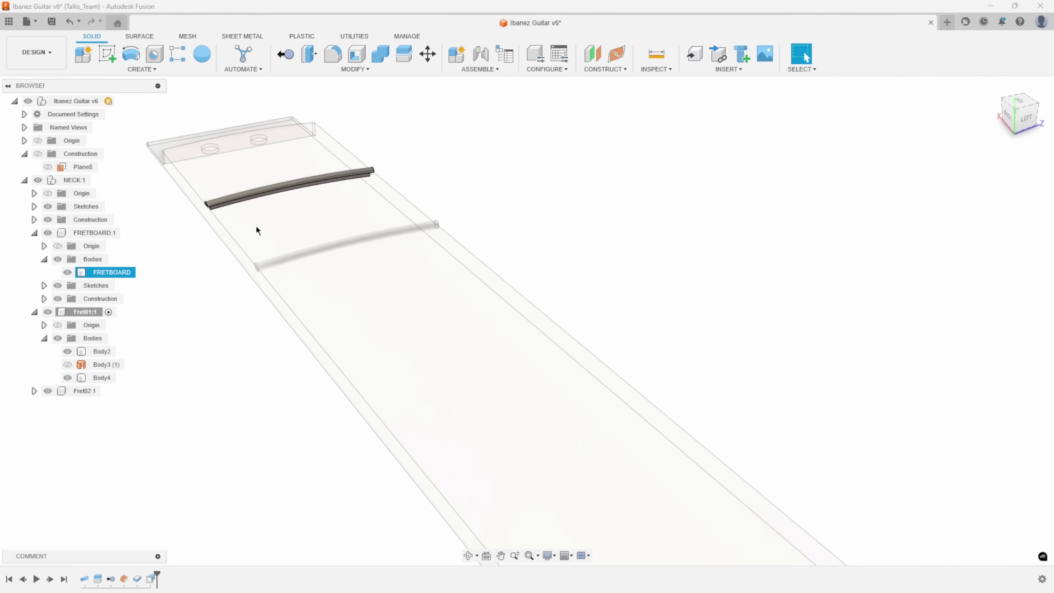
scroll(182, 218, "up", 3)
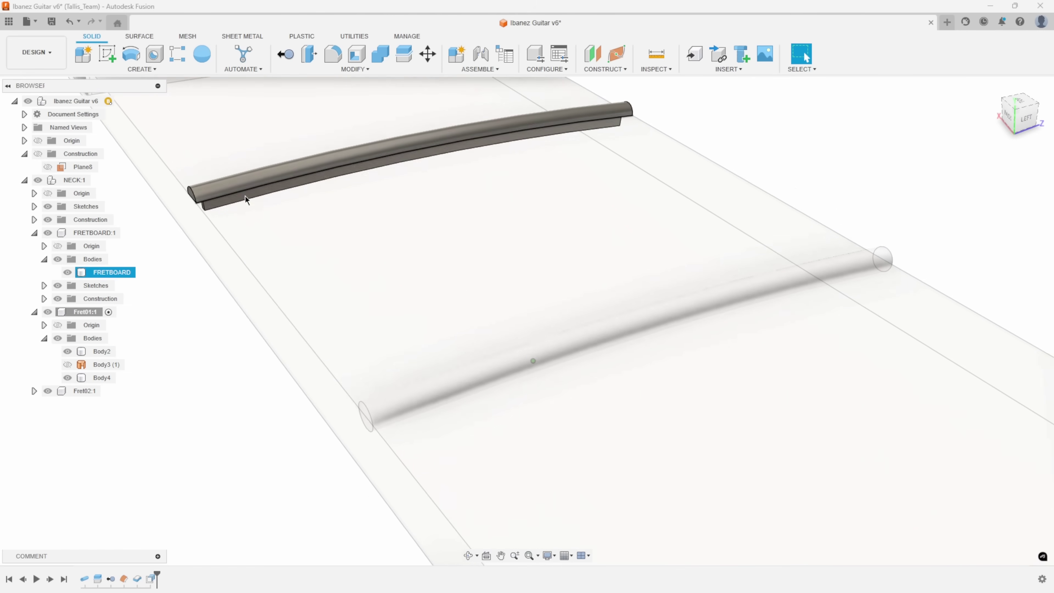
middle_click_drag(184, 222, 223, 235, "shift")
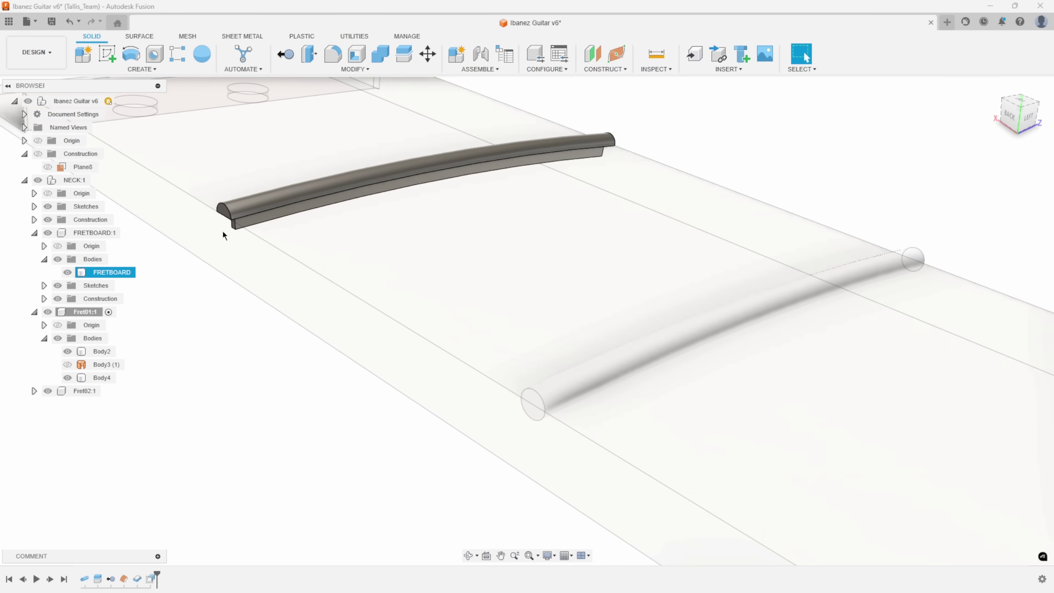
scroll(208, 324, "down", 2)
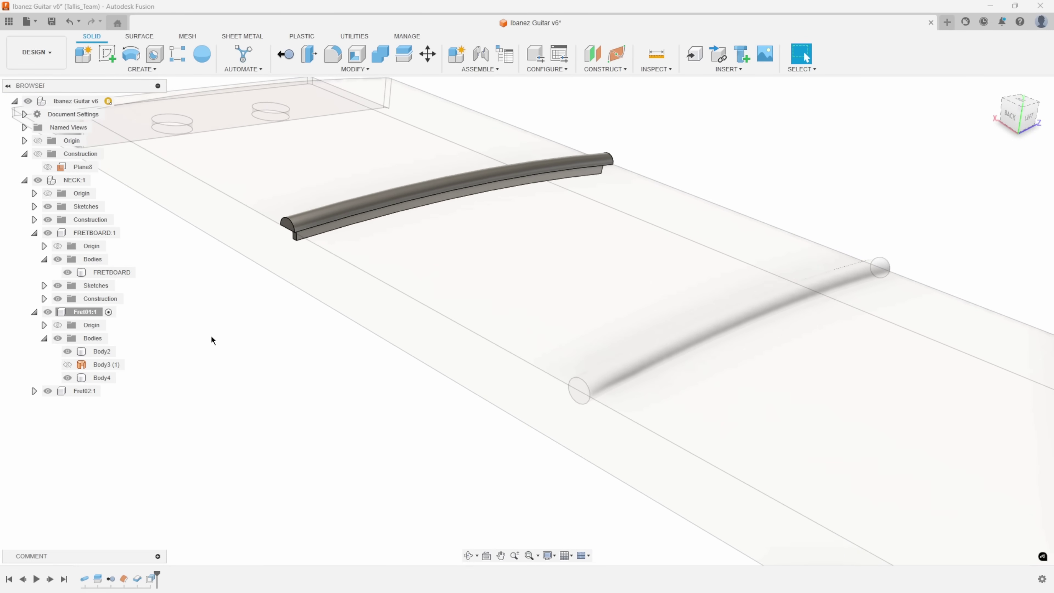
middle_click_drag(210, 338, 80, 184, "shift")
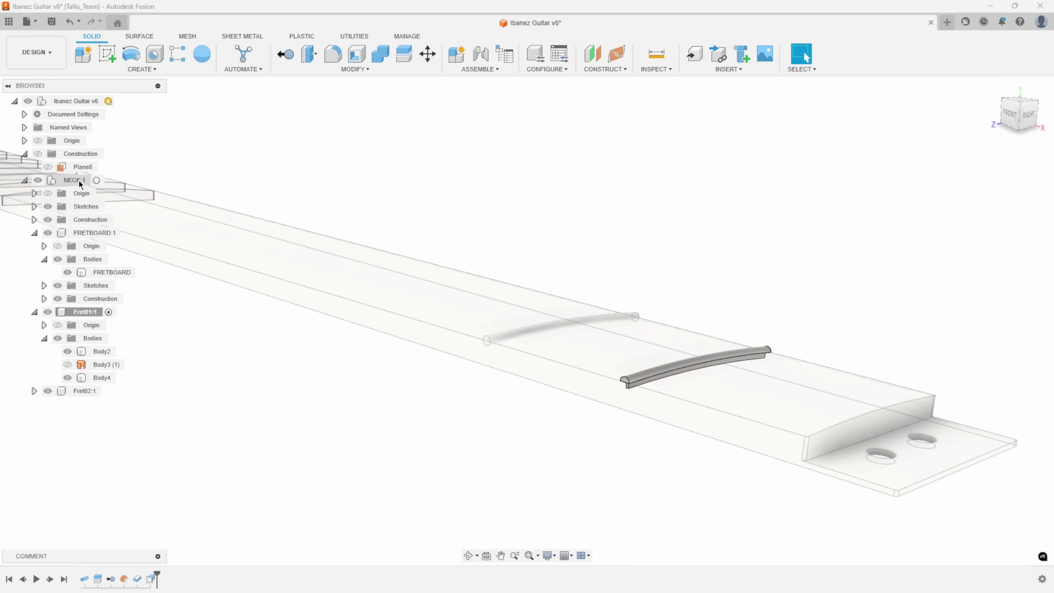
Activate the NECK component and fillet the curved edges at both ends of the first fret's crown with a 0.04 in radius
left_click(96, 180)
scroll(415, 400, "up", 5)
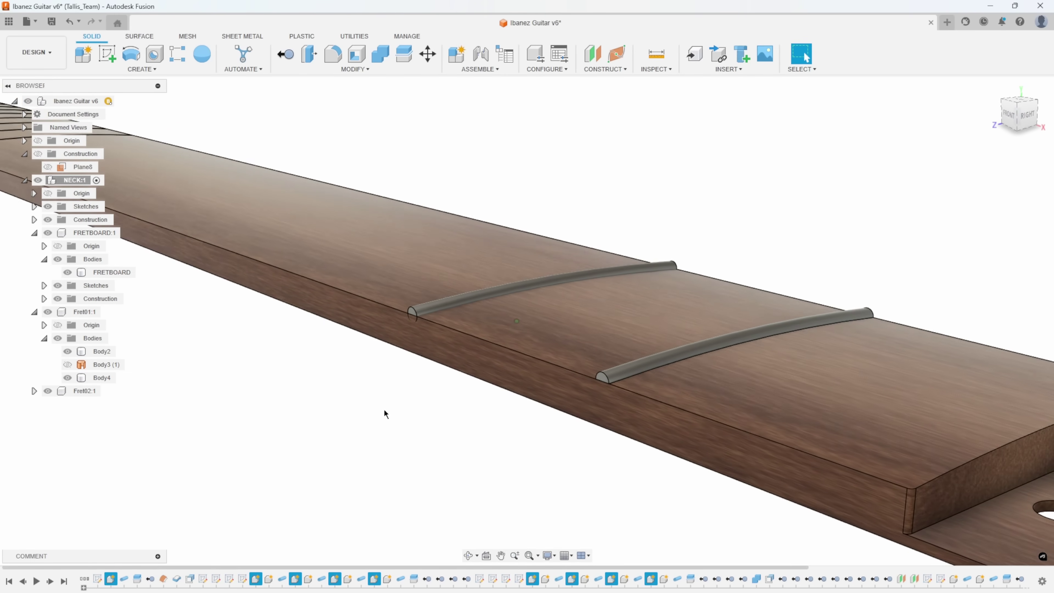
scroll(537, 376, "up", 5)
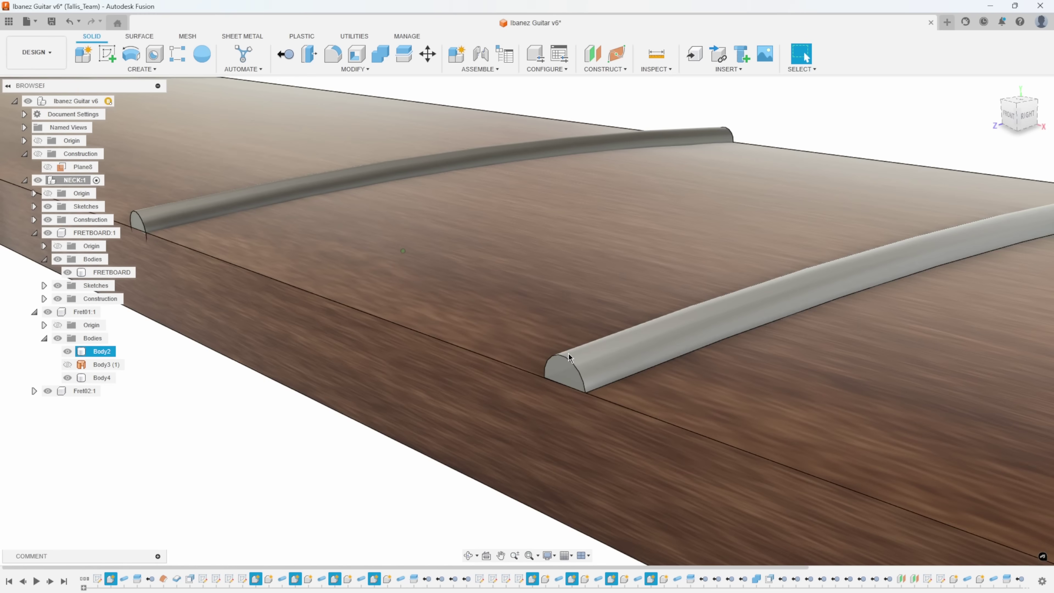
right_click(569, 366)
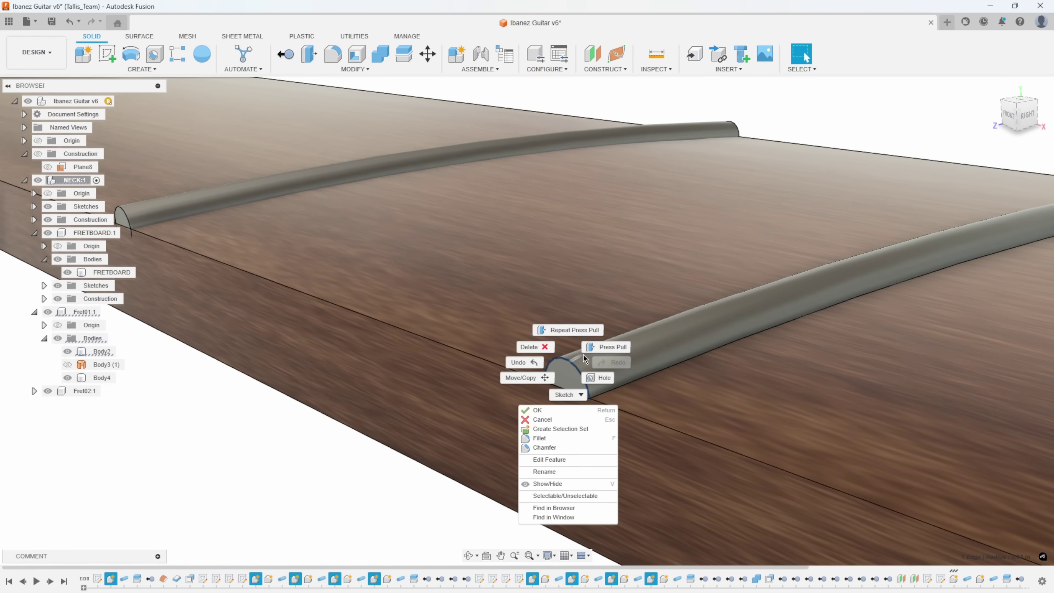
left_click(555, 439)
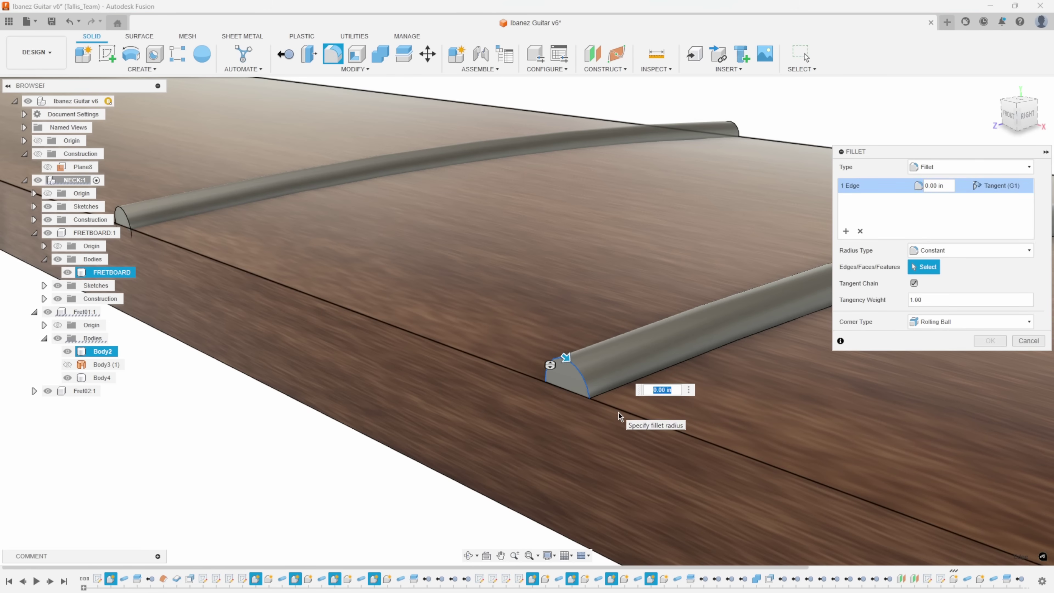
type(".04")
scroll(619, 417, "down", 5)
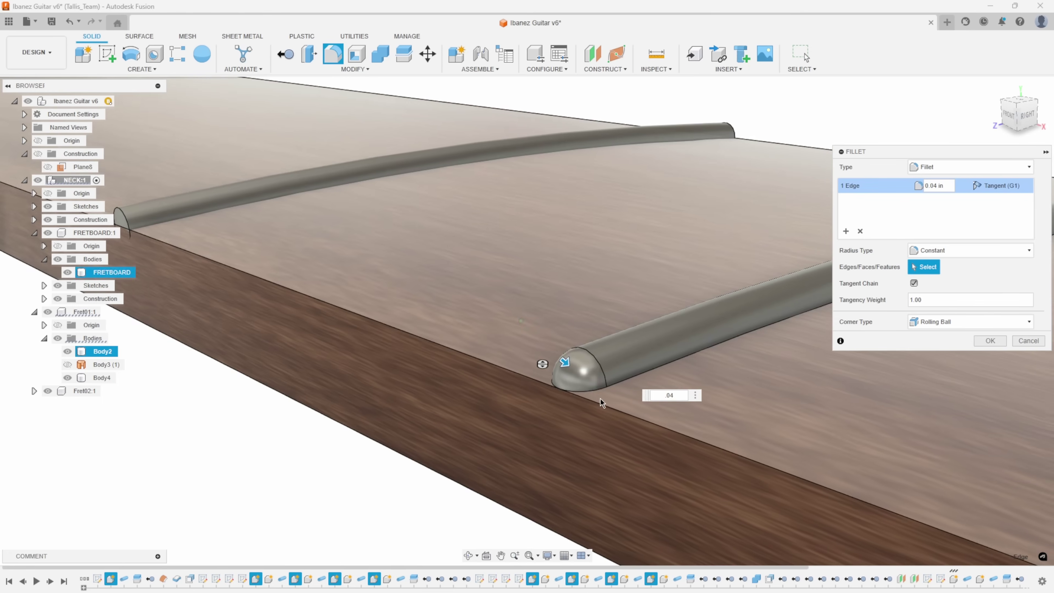
middle_click_drag(634, 308, 647, 288, "shift")
left_click(706, 275)
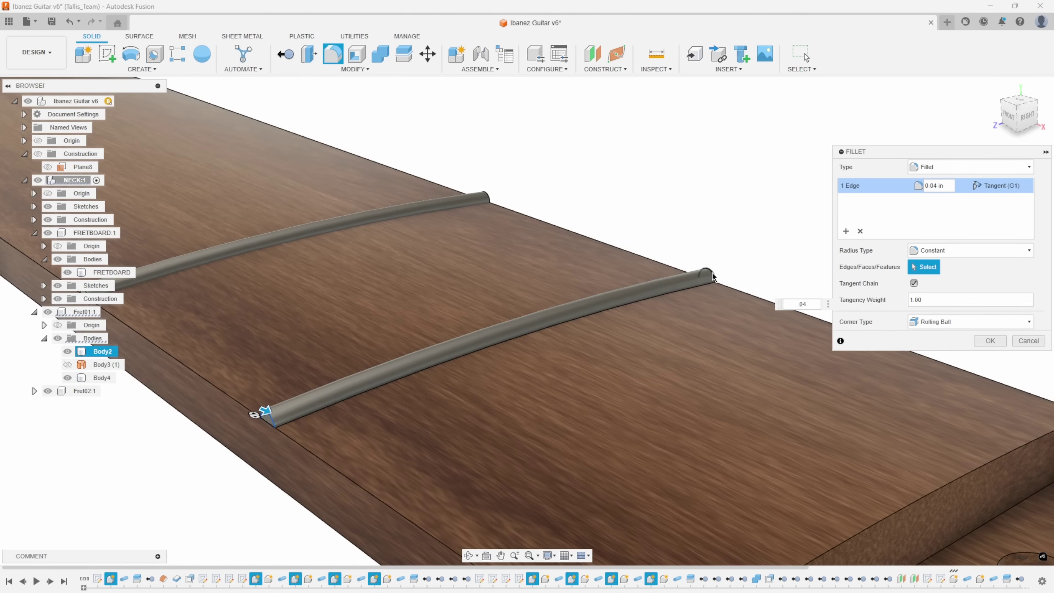
middle_click_drag(654, 410, 807, 240, "shift")
key("Return")
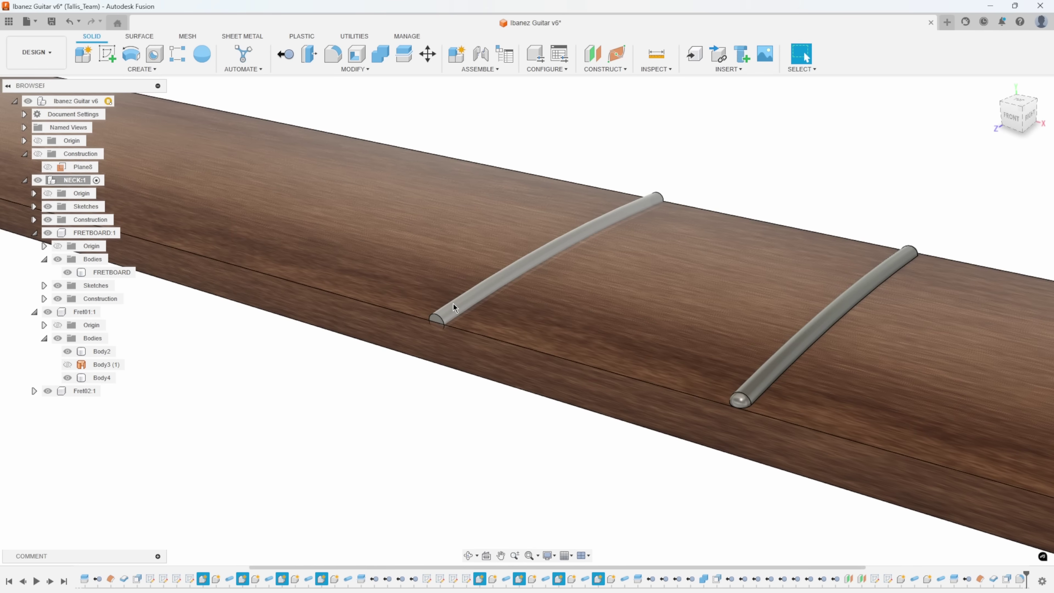
Inspect the first fret's filleted ends against the neighbouring second fret on the fretboard
left_click(408, 285)
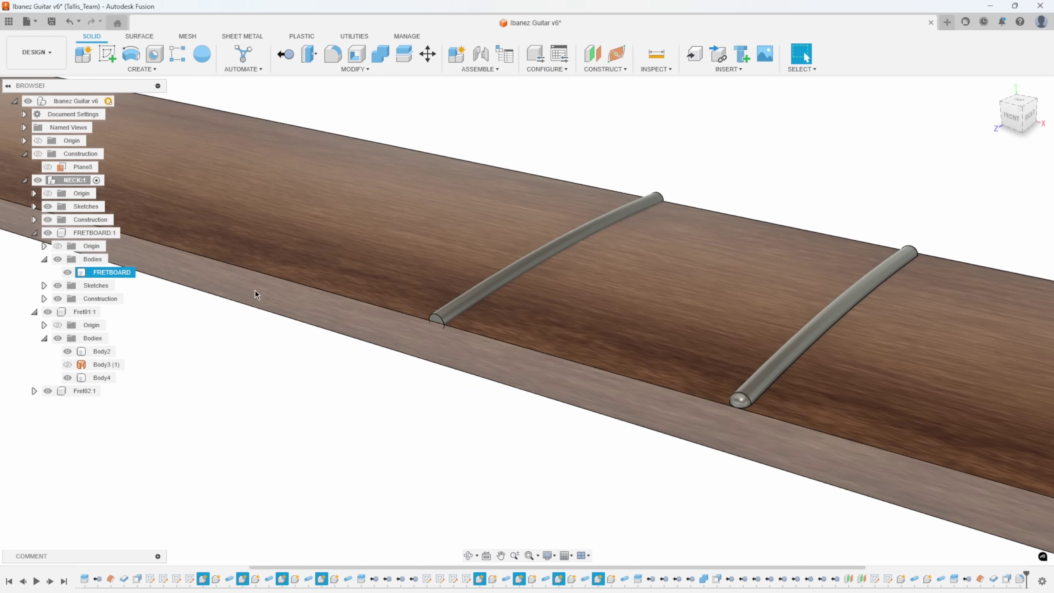
left_click(300, 422)
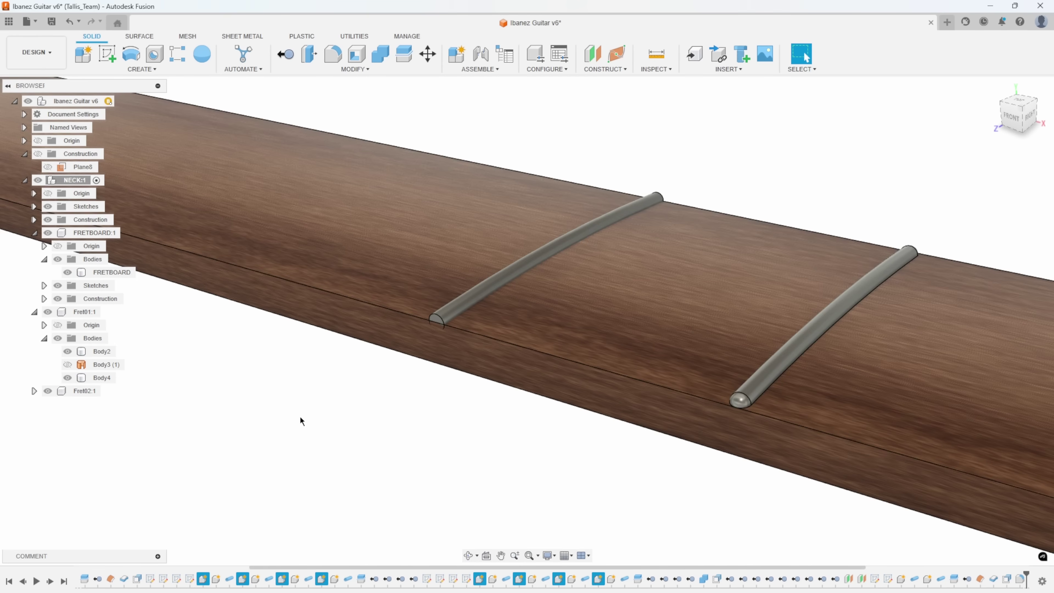
middle_click_drag(631, 374, 664, 386, "shift")
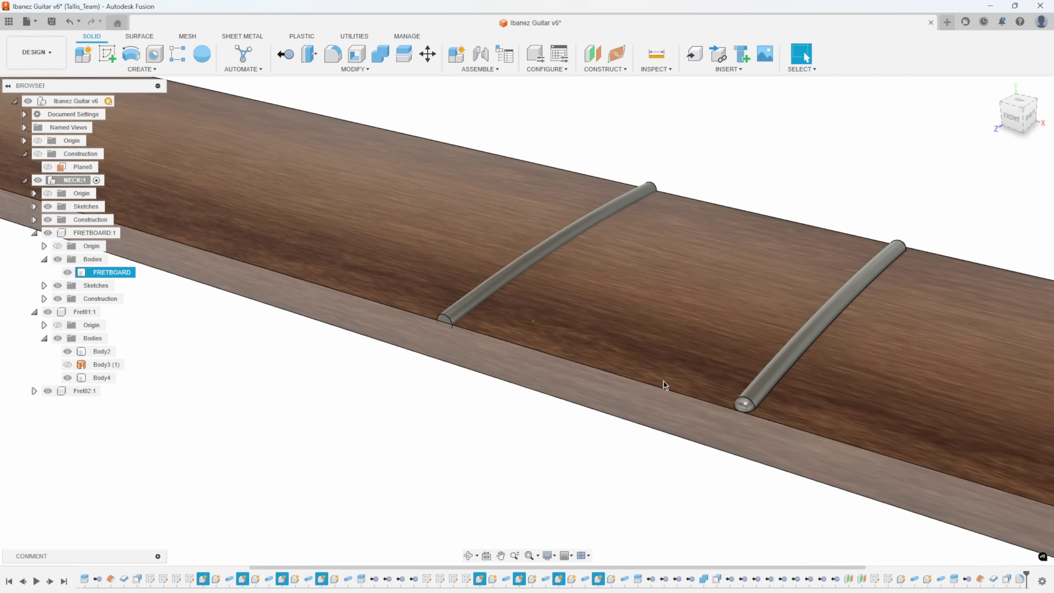
scroll(362, 341, "down", 2)
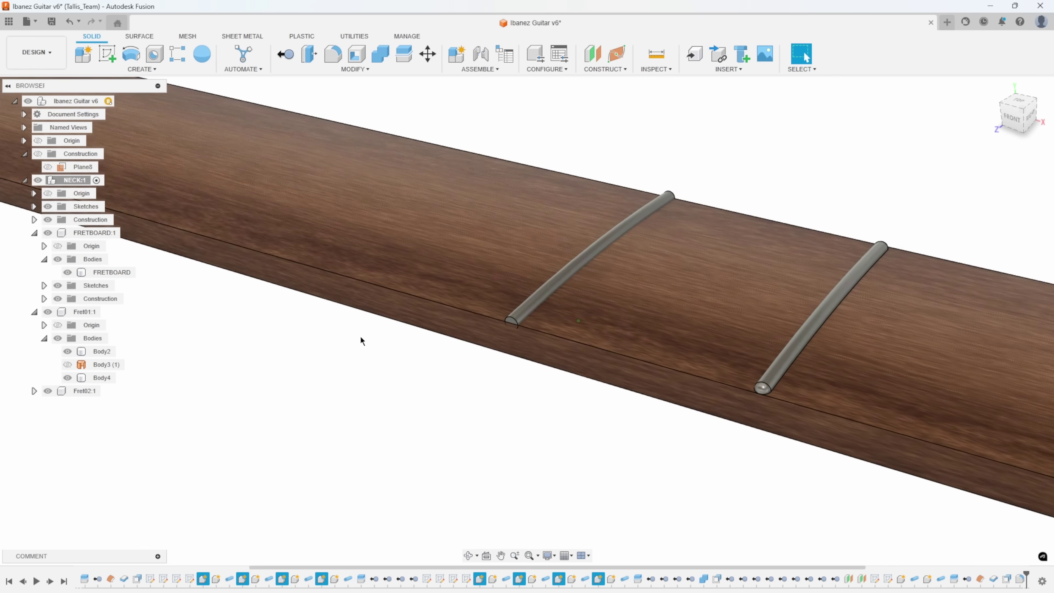
scroll(361, 341, "down", 4)
middle_click_drag(361, 340, 681, 245, "shift")
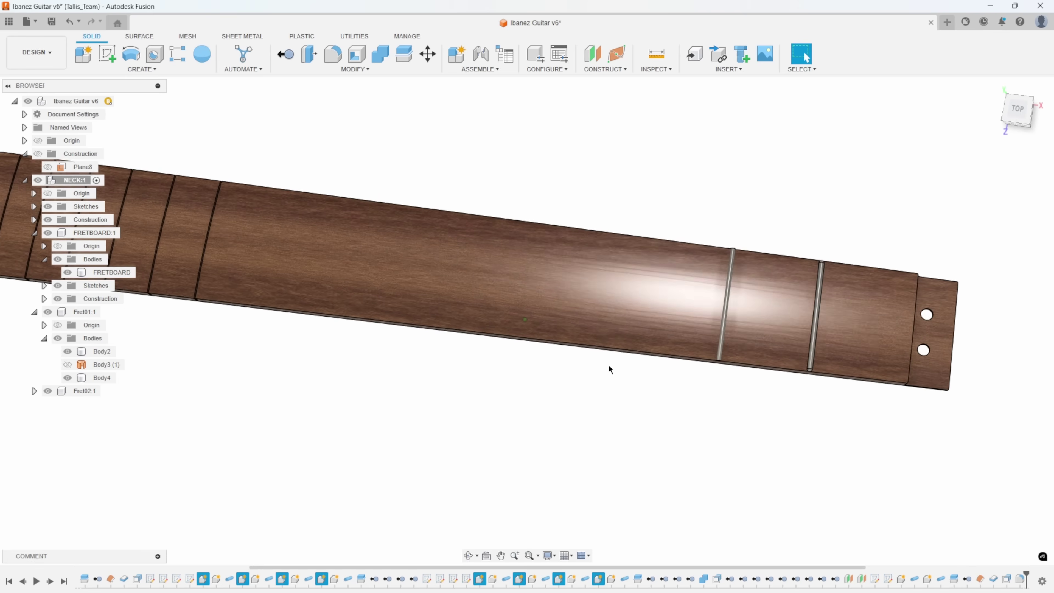
middle_click_drag(609, 365, 760, 381, "shift")
scroll(747, 384, "up", 3)
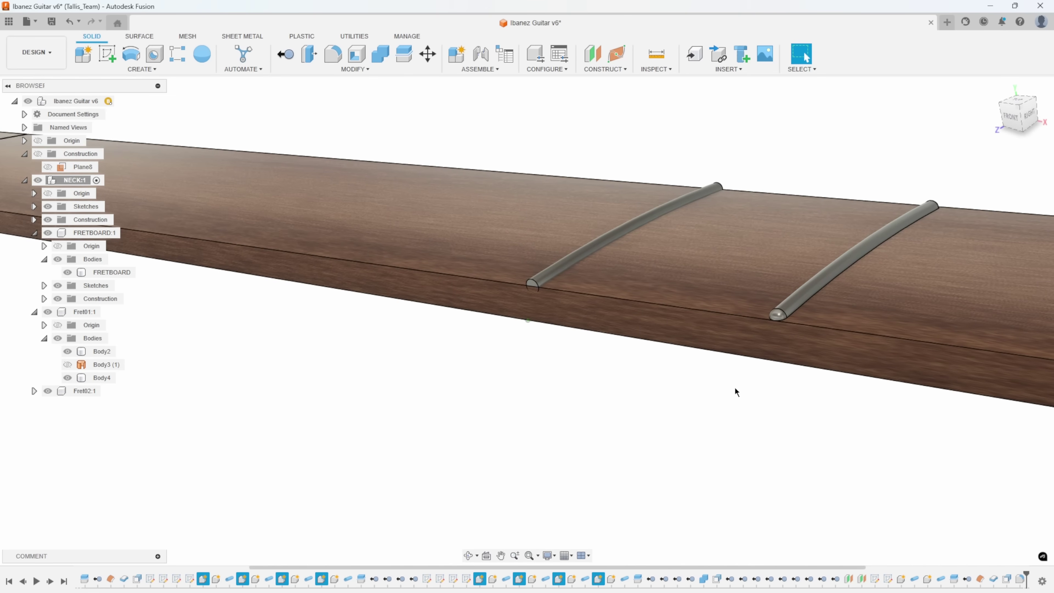
left_click(483, 326)
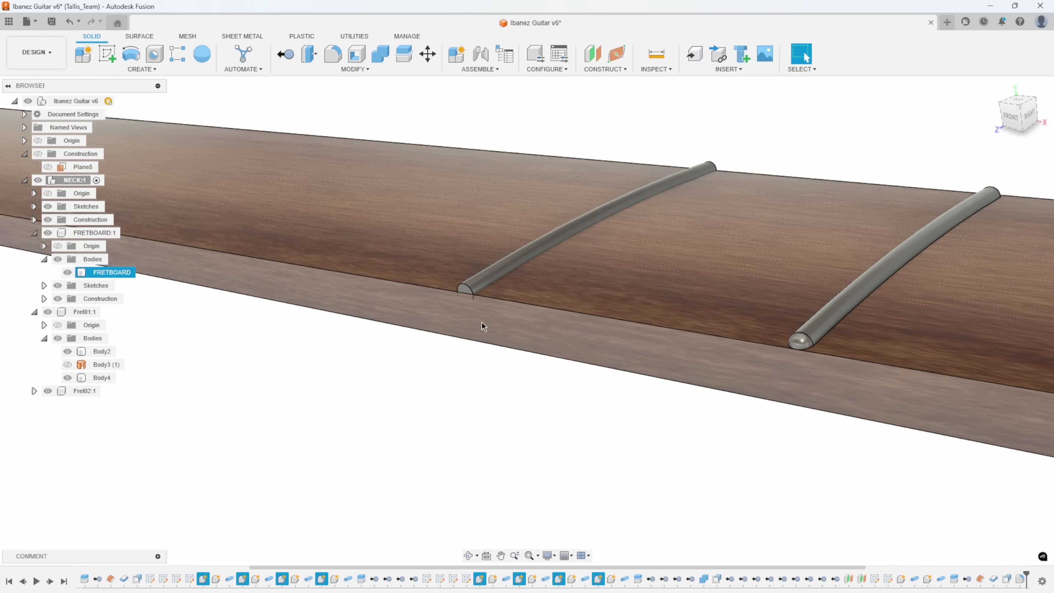
key("Escape")
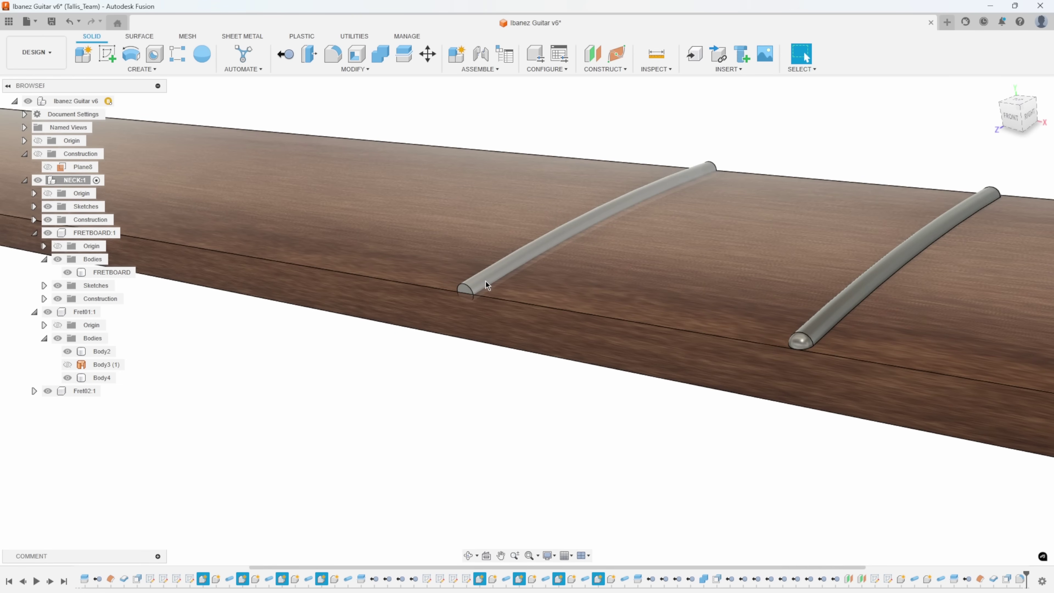